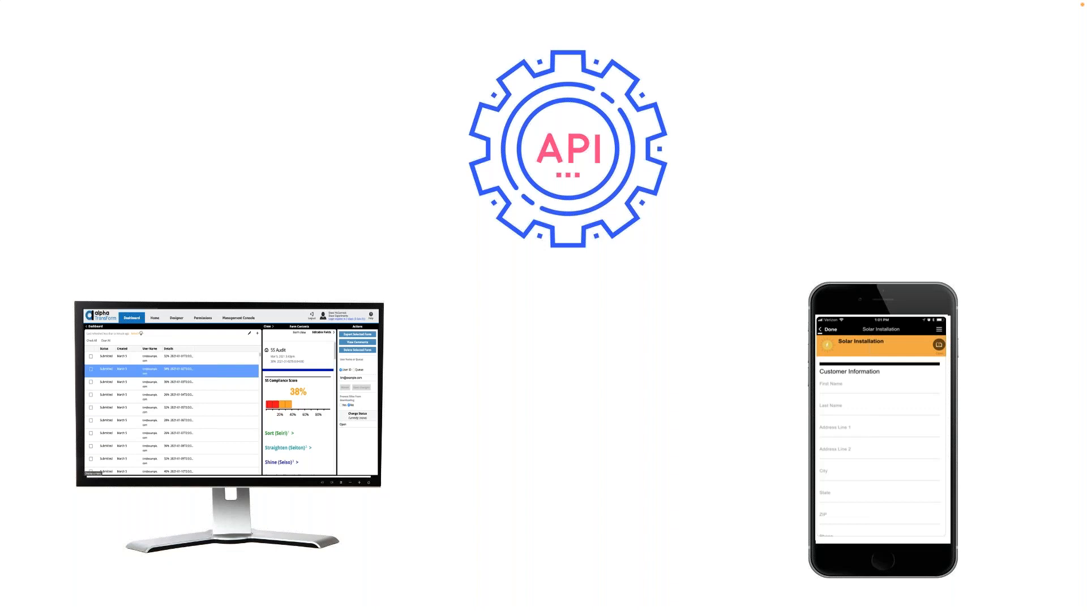
Switch to Microsoft Remote Desktop and maximize the Alpha TransForm browser window.
key("super+Tab")
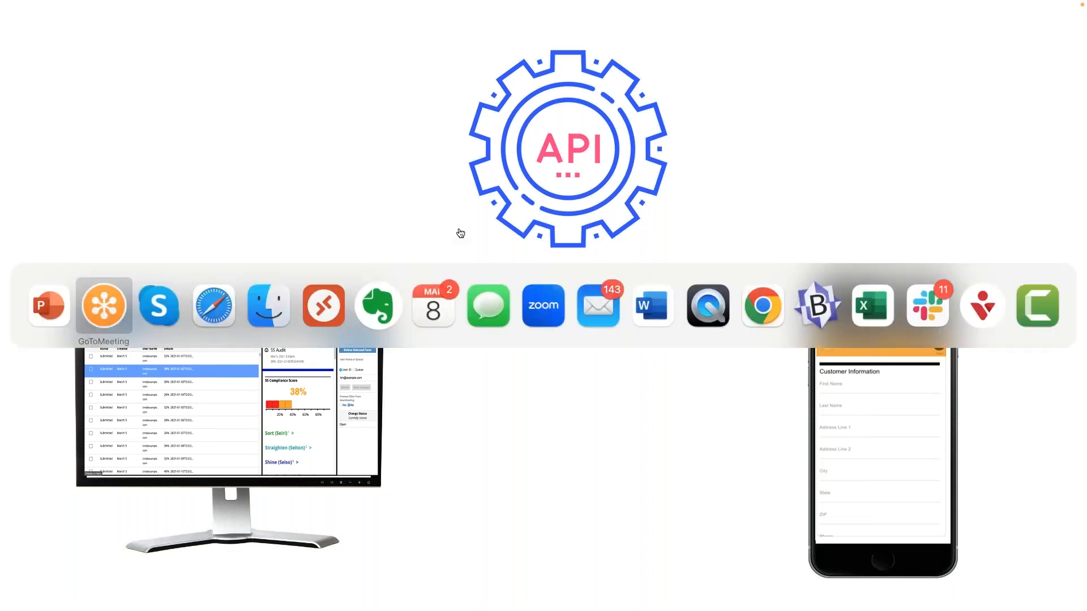
left_click(327, 307)
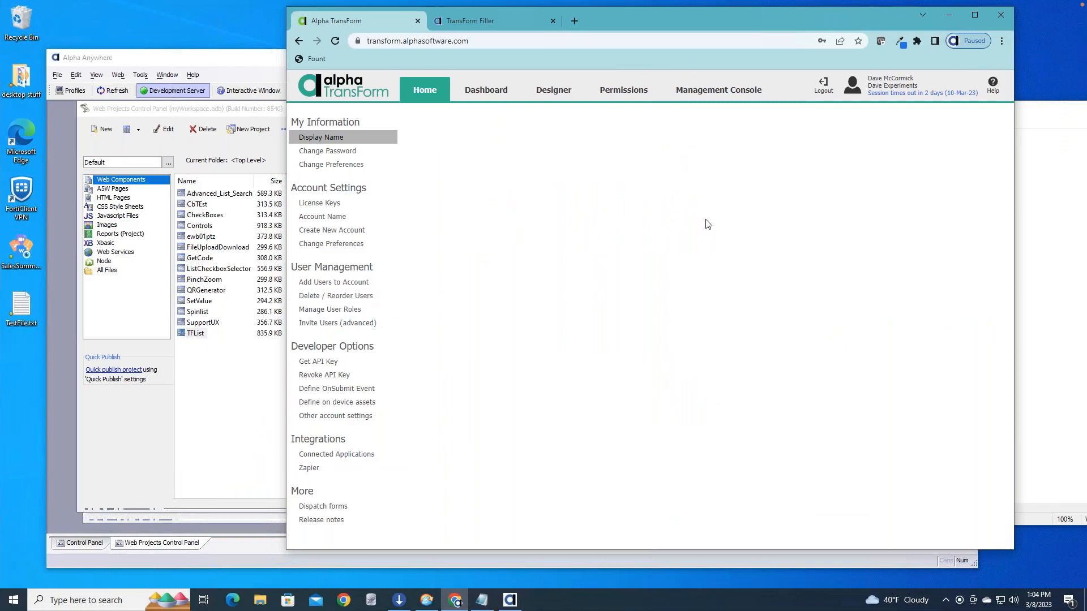
left_click_drag(629, 22, 493, 25)
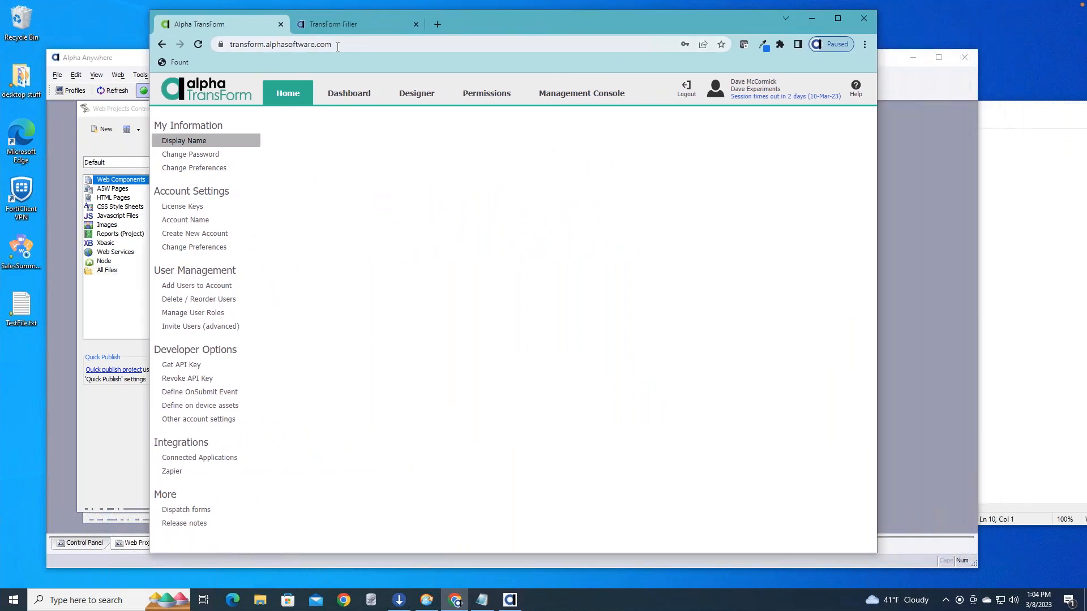
left_click(837, 21)
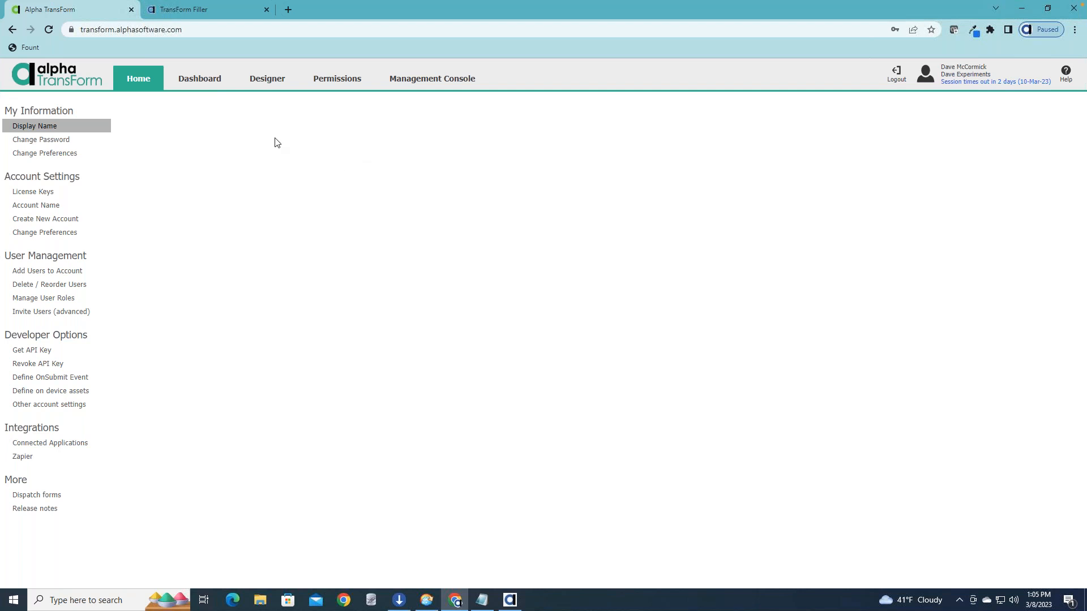
Go to the Designer, leave the Delivery form's command editor and look through the list of form types.
left_click(265, 80)
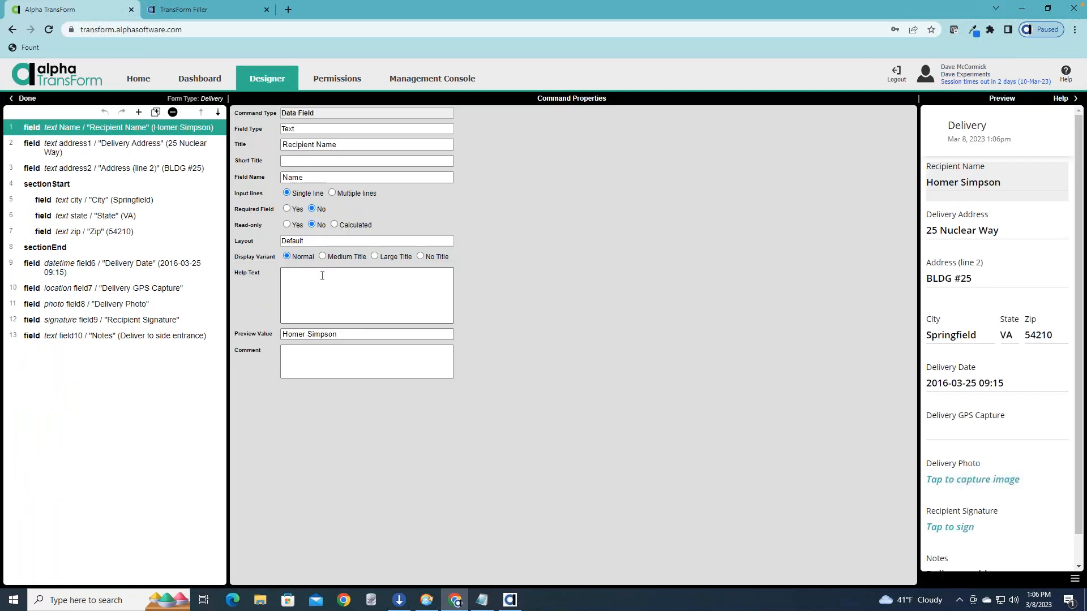
left_click(26, 99)
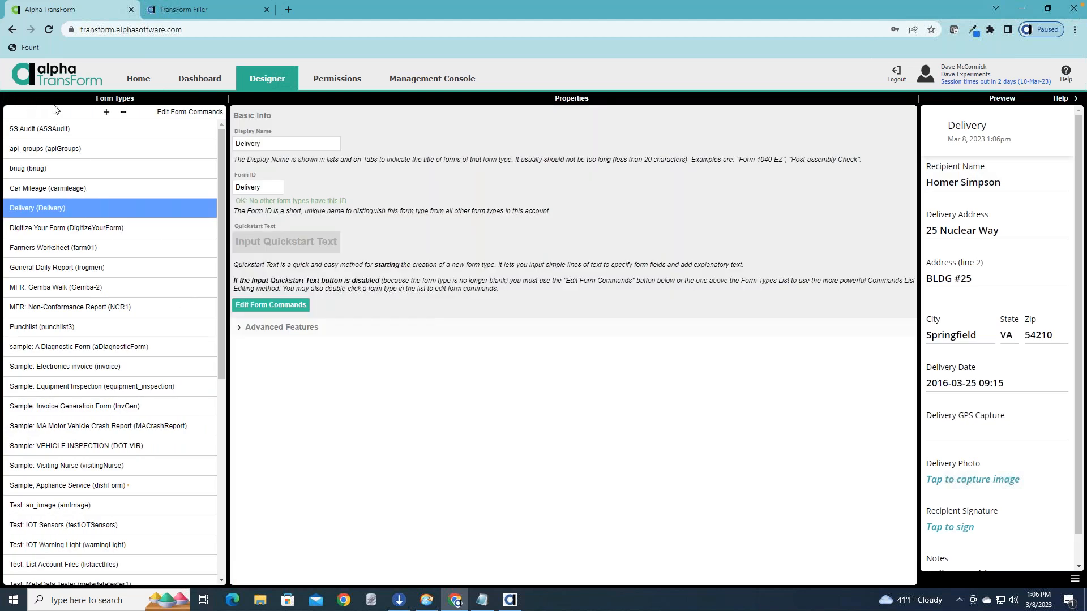
scroll(220, 145, "down", 5)
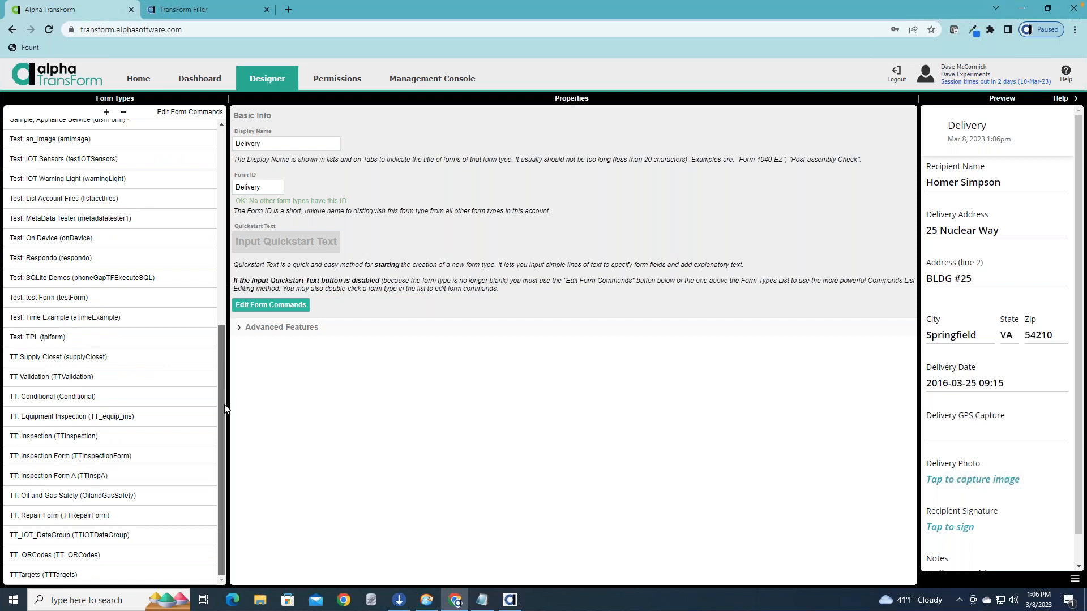
scroll(218, 226, "up", 4)
scroll(217, 164, "up", 2)
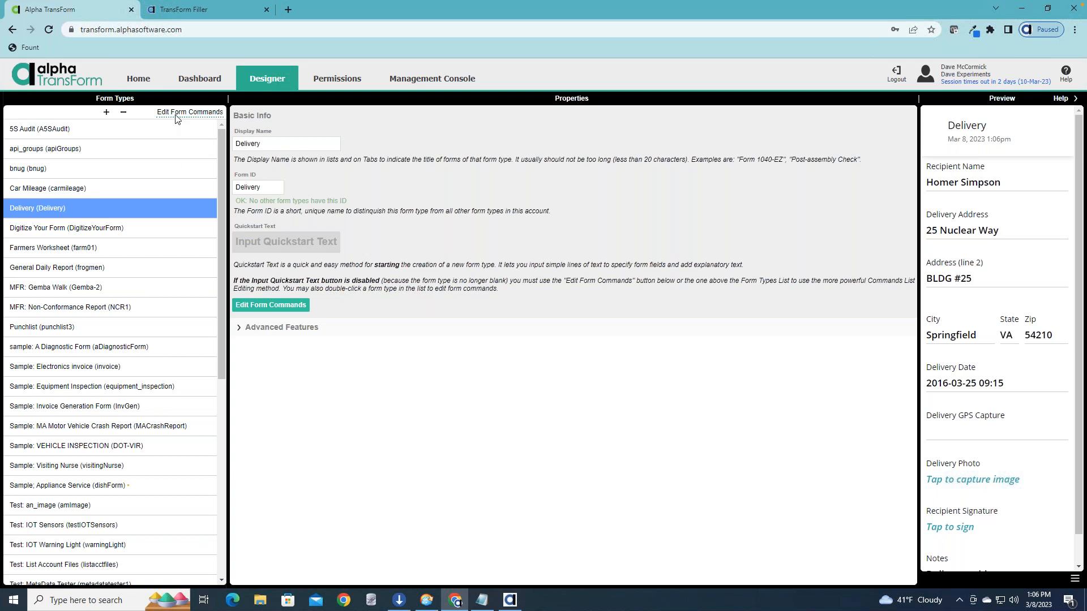
Review the pre-built sample apps offered as templates for a new form type, and close the list without choosing one.
left_click(106, 114)
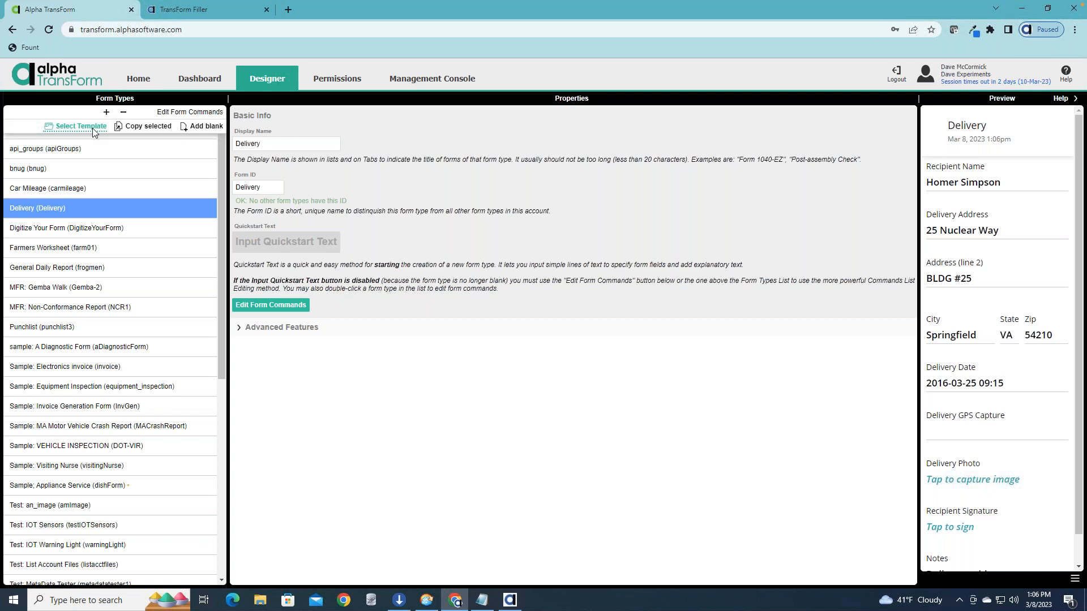
left_click(93, 126)
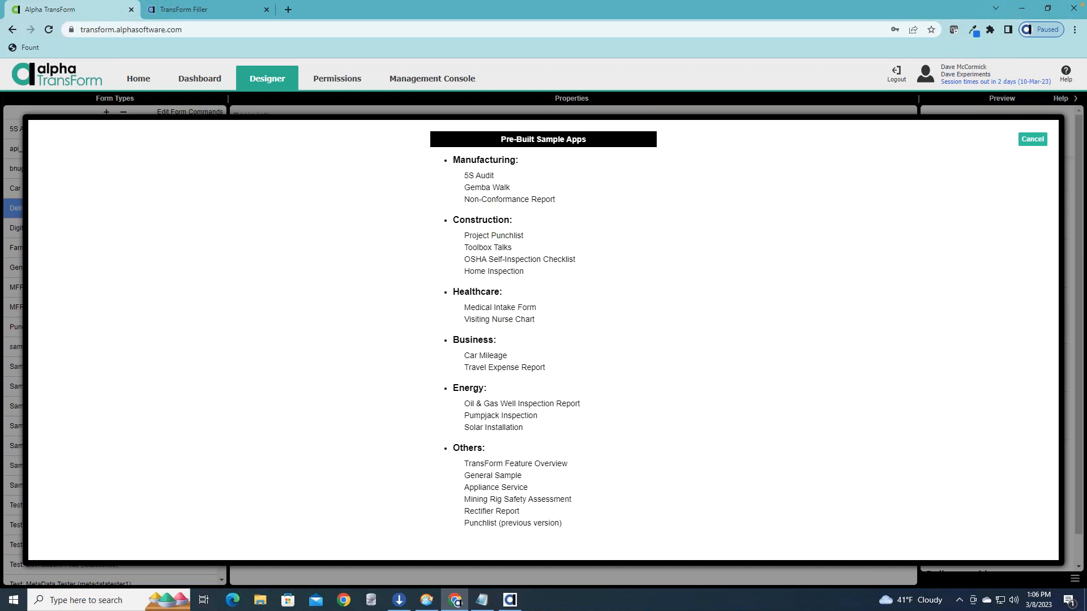
left_click(1032, 139)
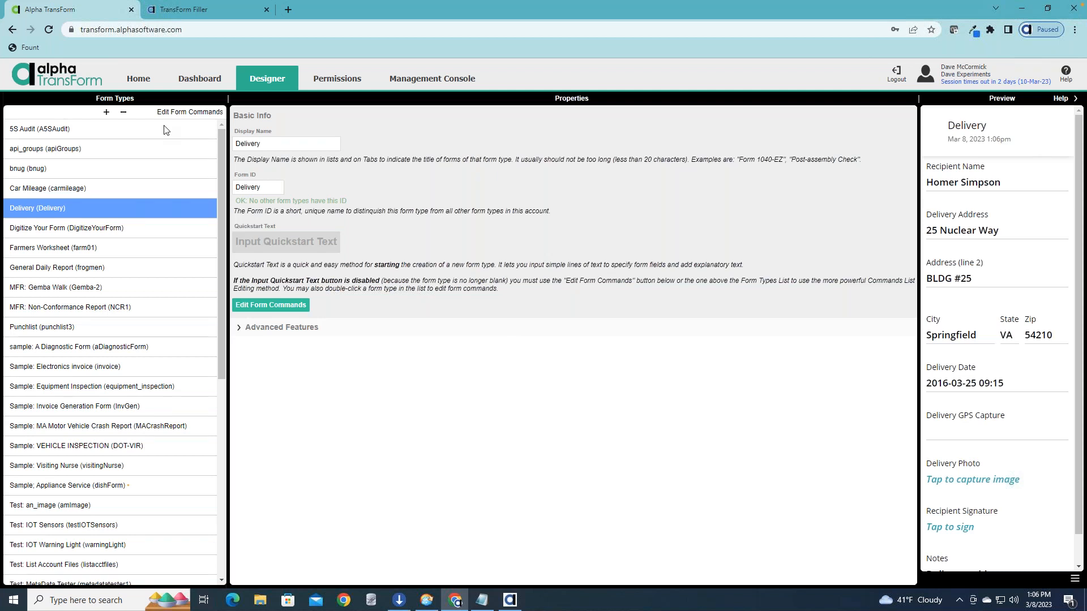
Add a blank form type with display name and form ID Wednesday, and open its Quickstart text for input.
left_click(107, 113)
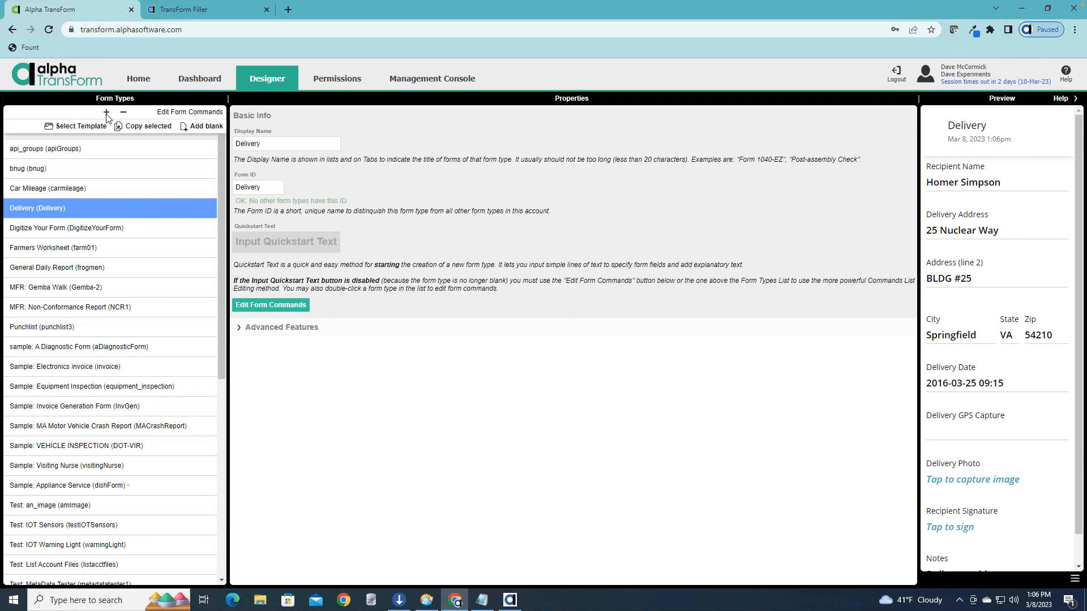
left_click(215, 132)
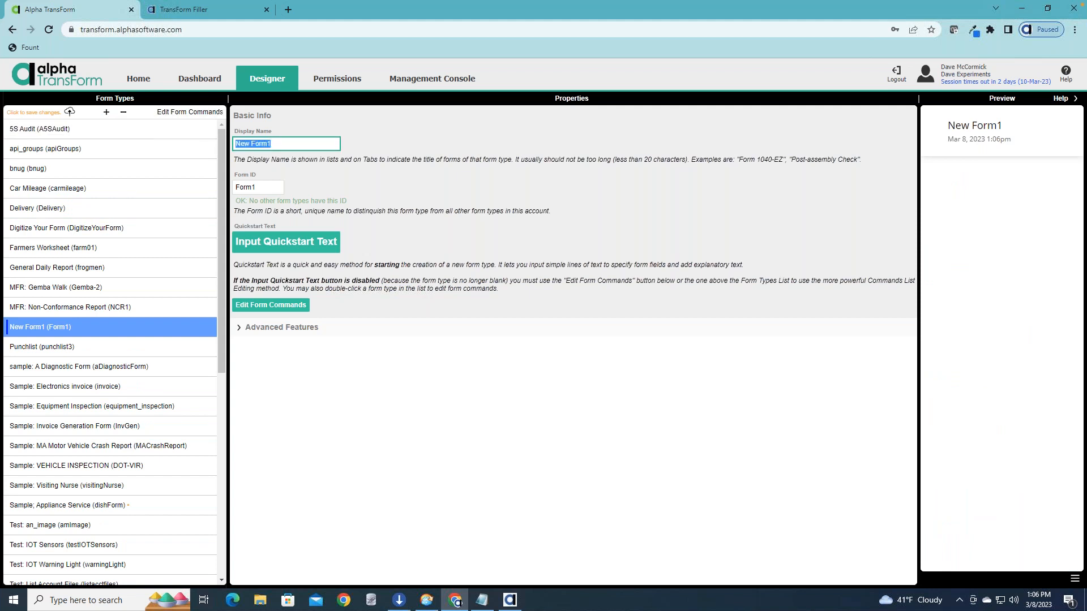
left_click_drag(273, 142, 231, 138)
type("Wednesday")
key("Tab")
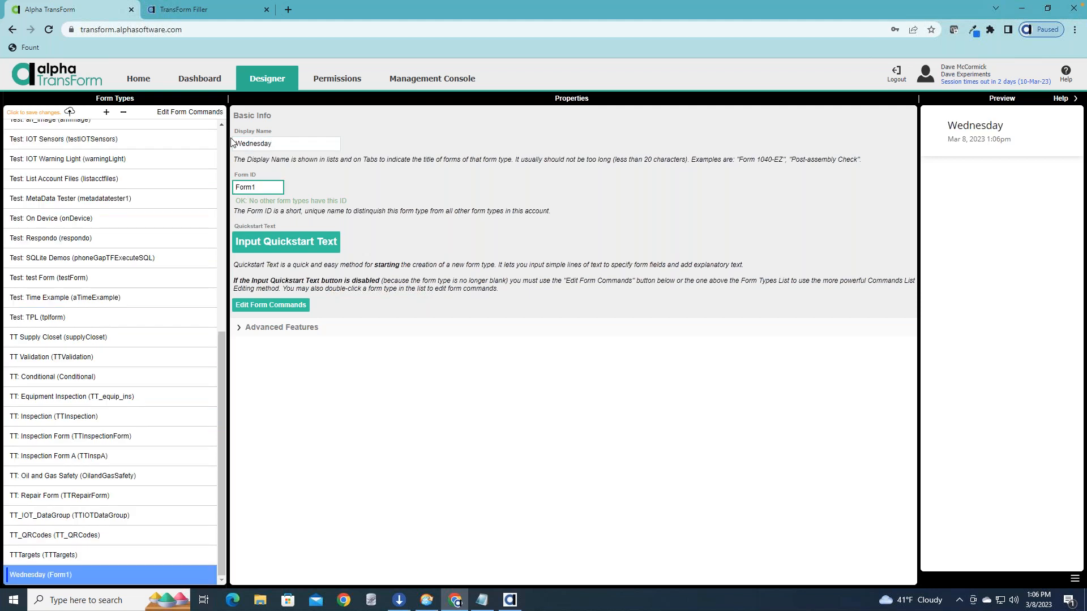
type("We")
left_click(311, 241)
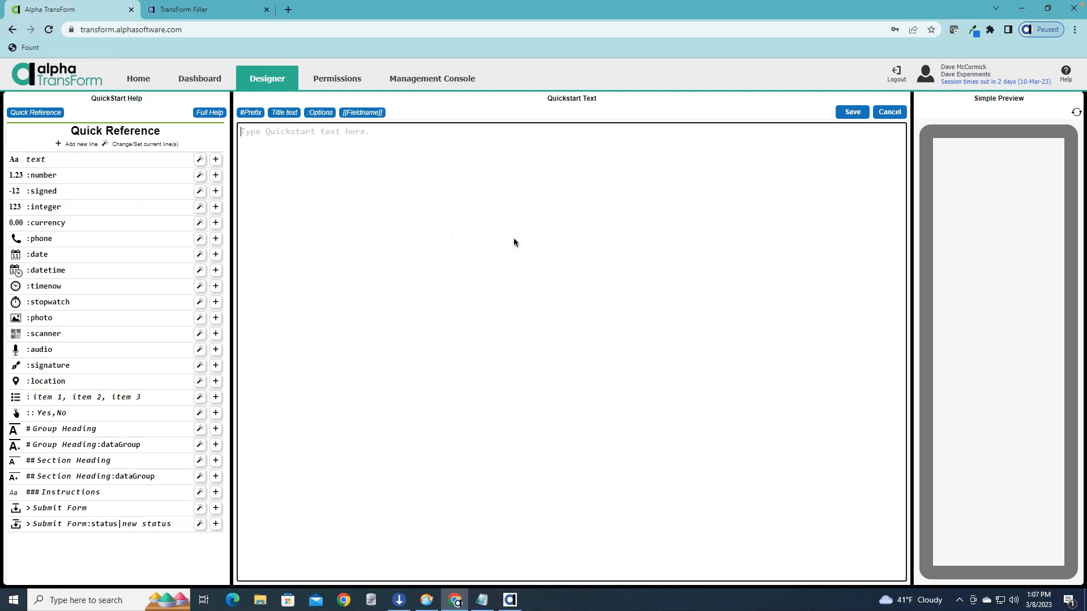
Insert sample text, number, signed and integer field lines into the Quickstart text, and clear them all.
left_click(216, 162)
left_click(216, 175)
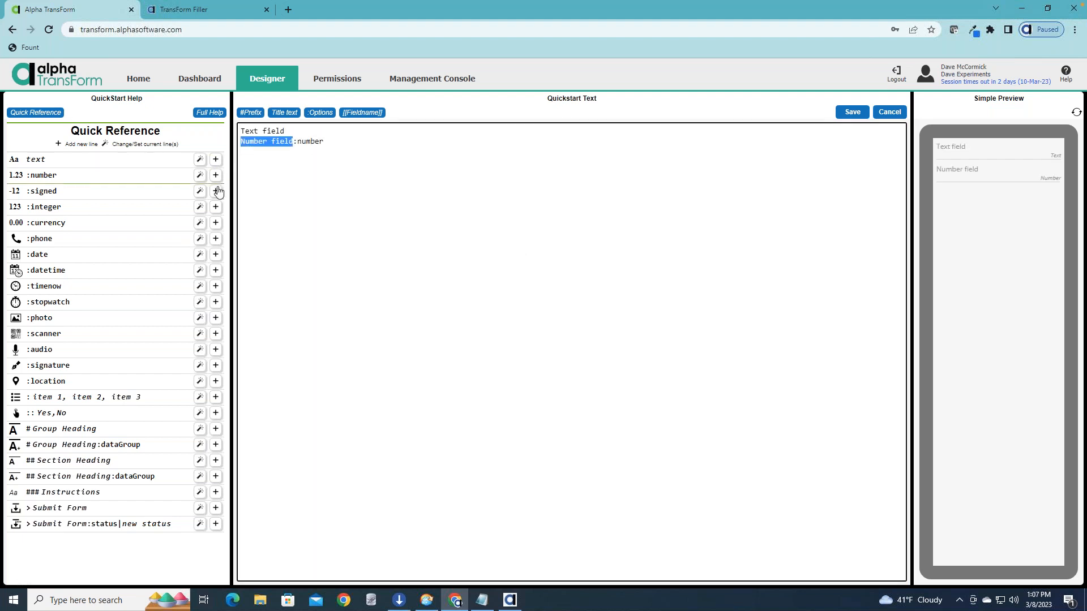
left_click(216, 191)
left_click(215, 206)
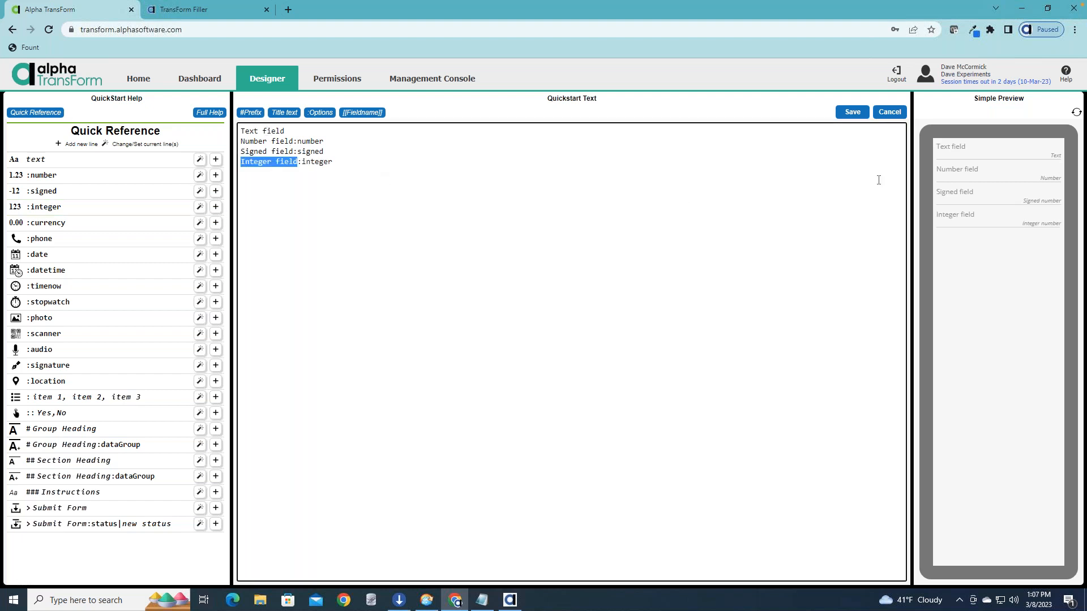
left_click_drag(242, 170, 238, 128)
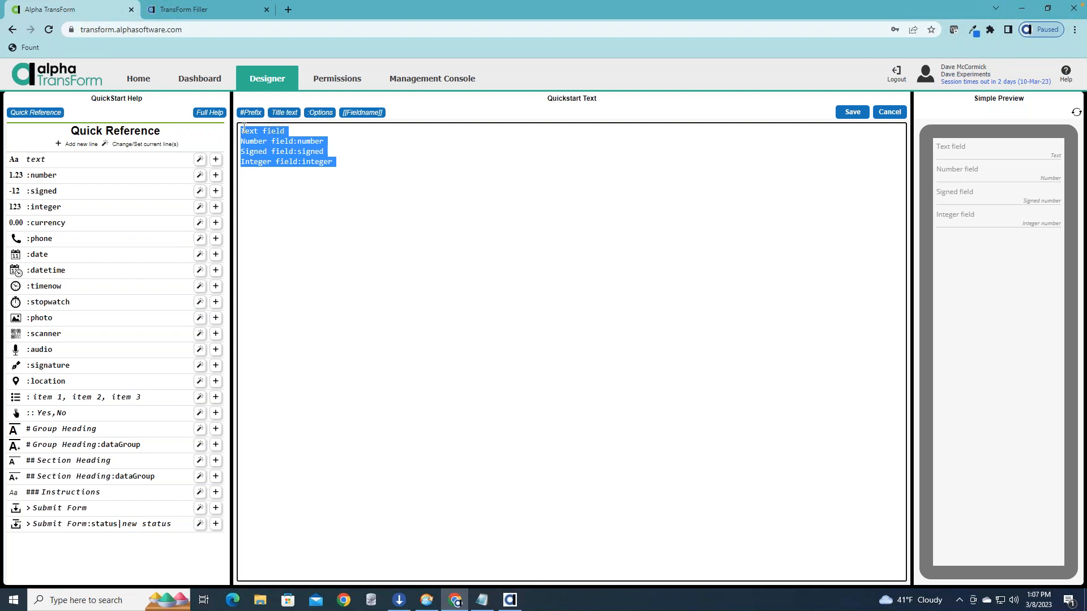
key("Delete")
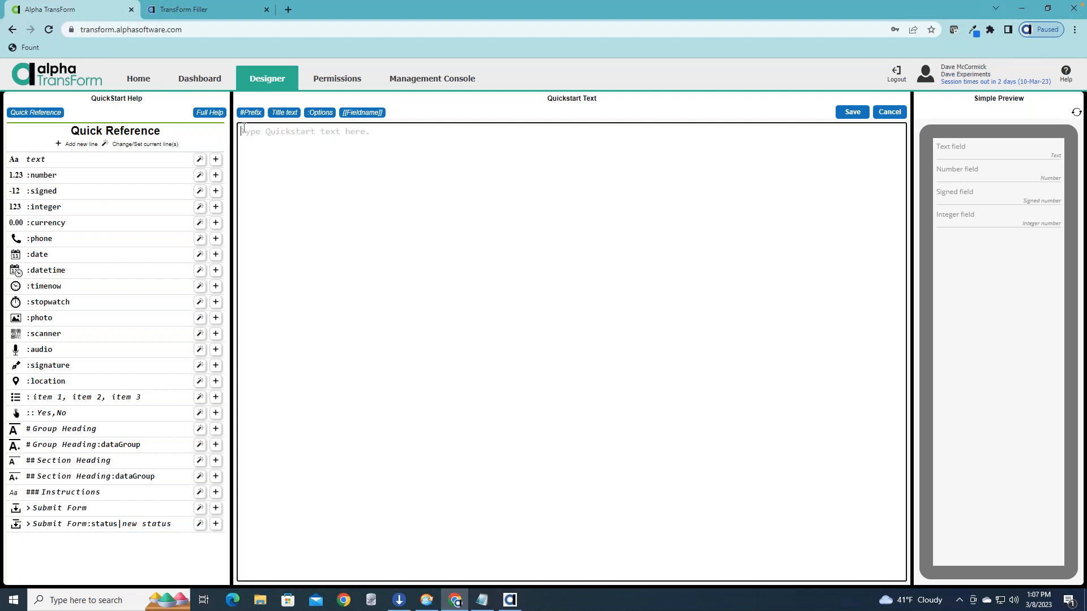
Define three text fields in the Quickstart text on separate lines: Lastname, Firstname and email.
type("F")
key("BackSpace")
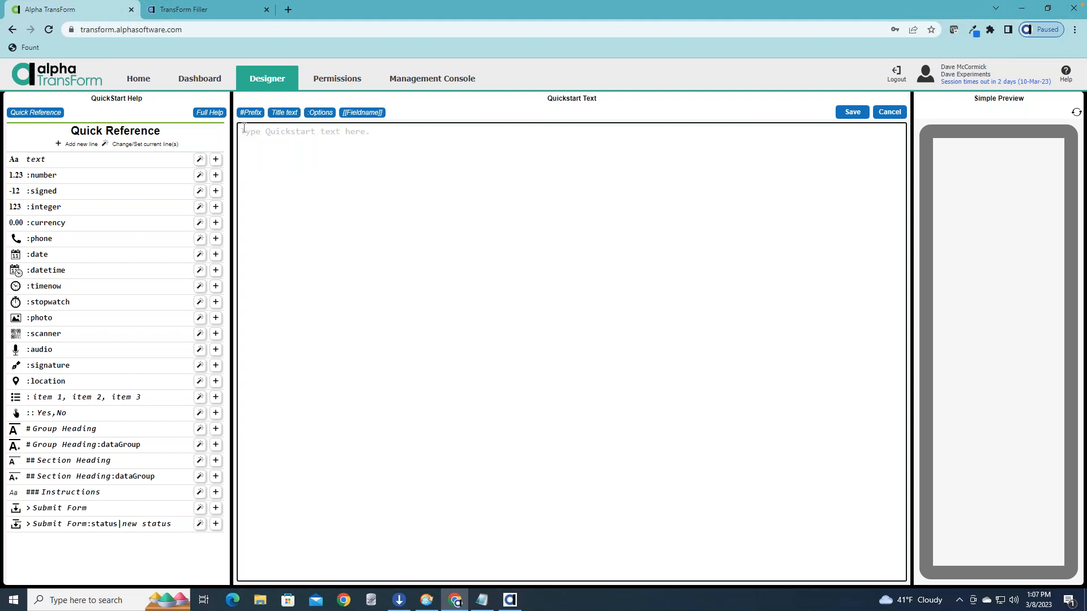
type("Lastname")
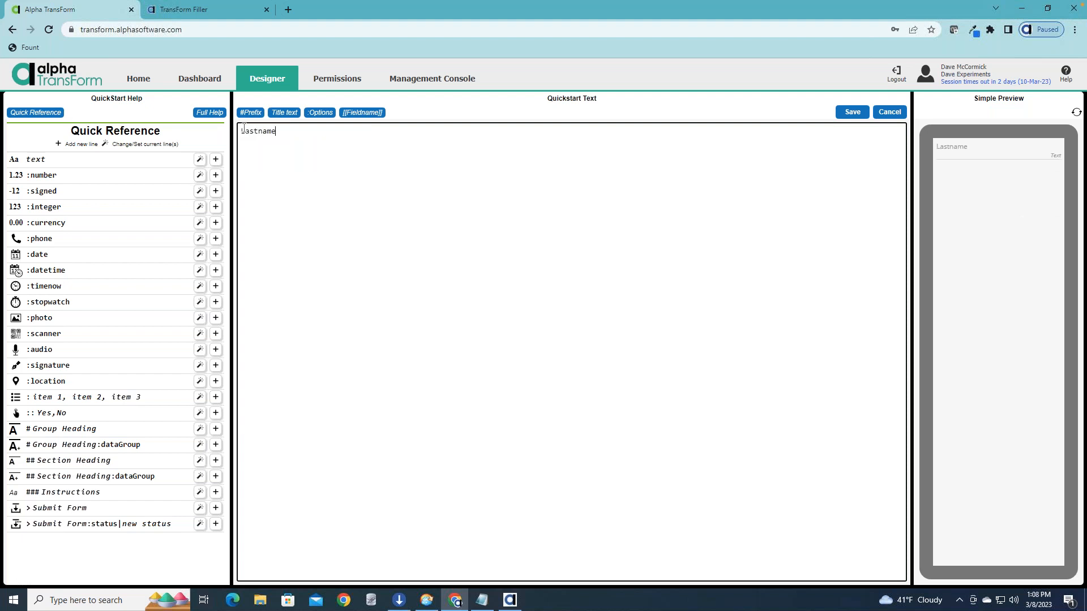
key("Return")
type("Firstname")
key("Return")
type("email")
key("Return")
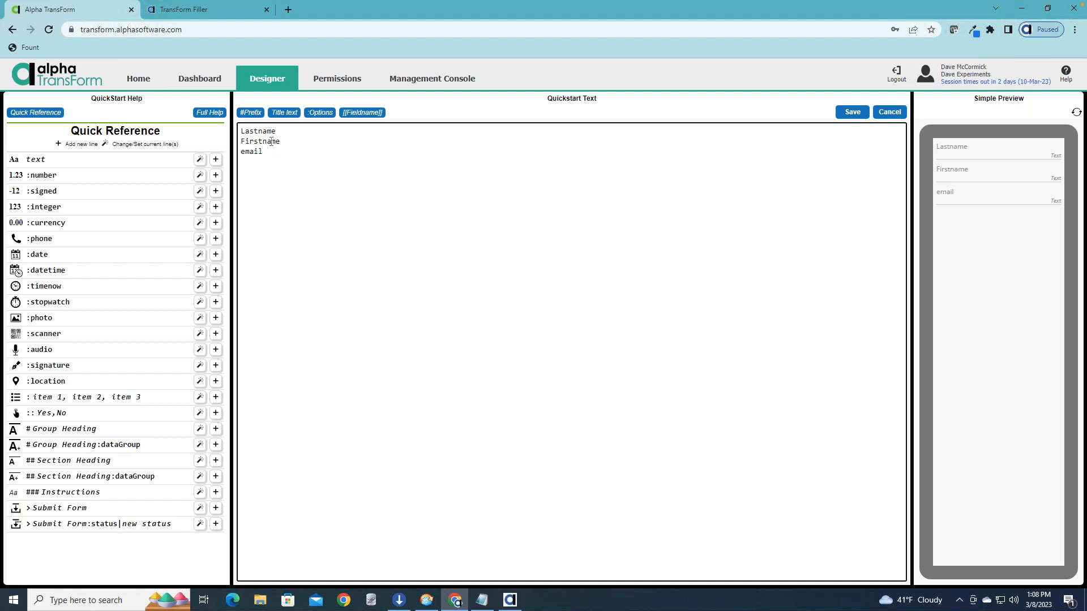
Save the Quickstart text and upload the new Wednesday form type to the server.
left_click(268, 132)
left_click(852, 111)
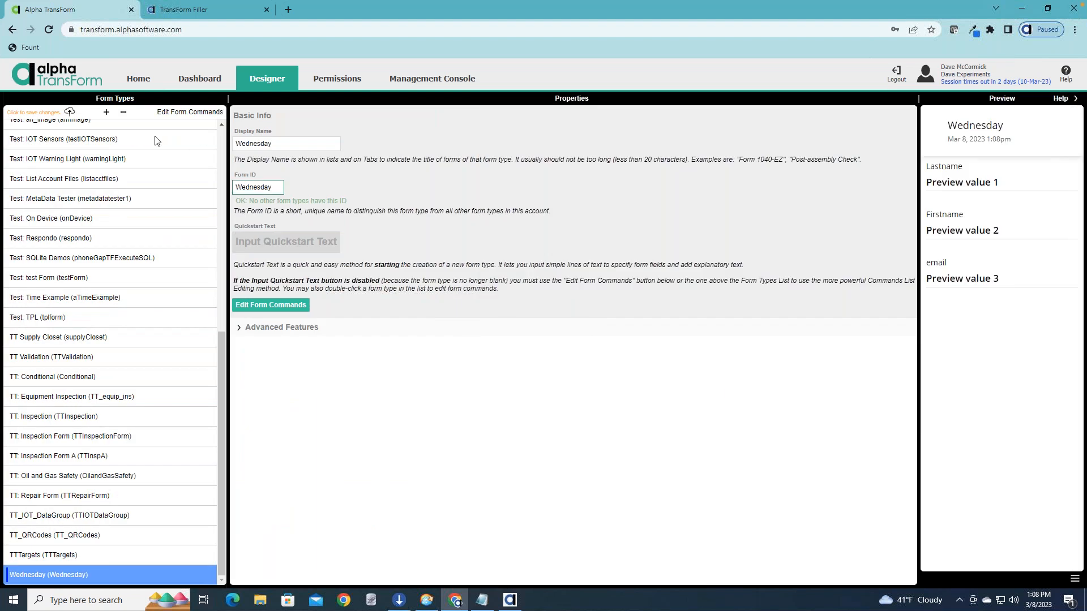
left_click(37, 112)
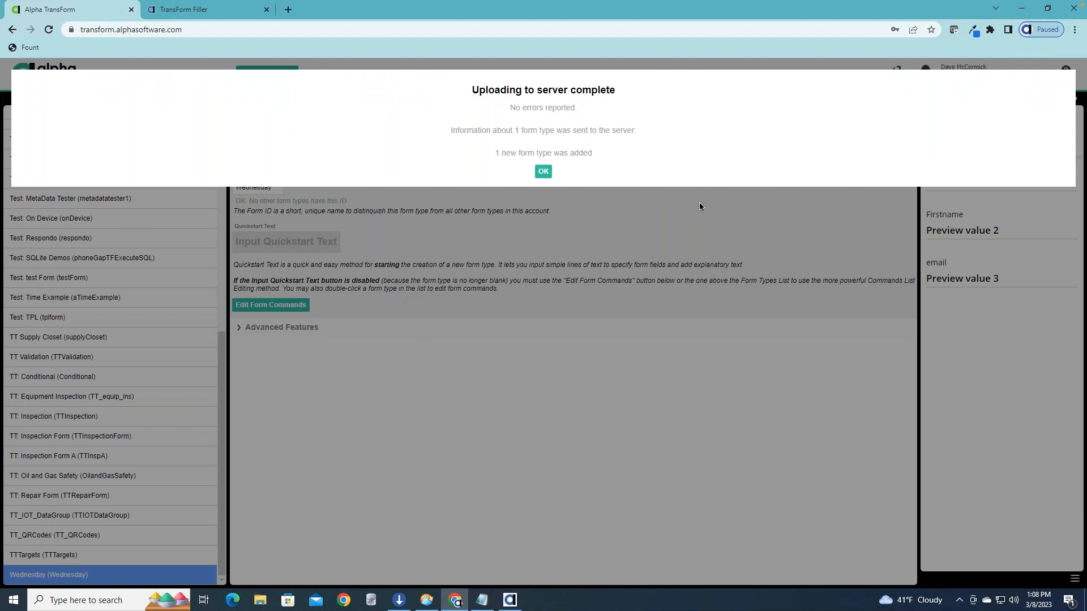
left_click(543, 171)
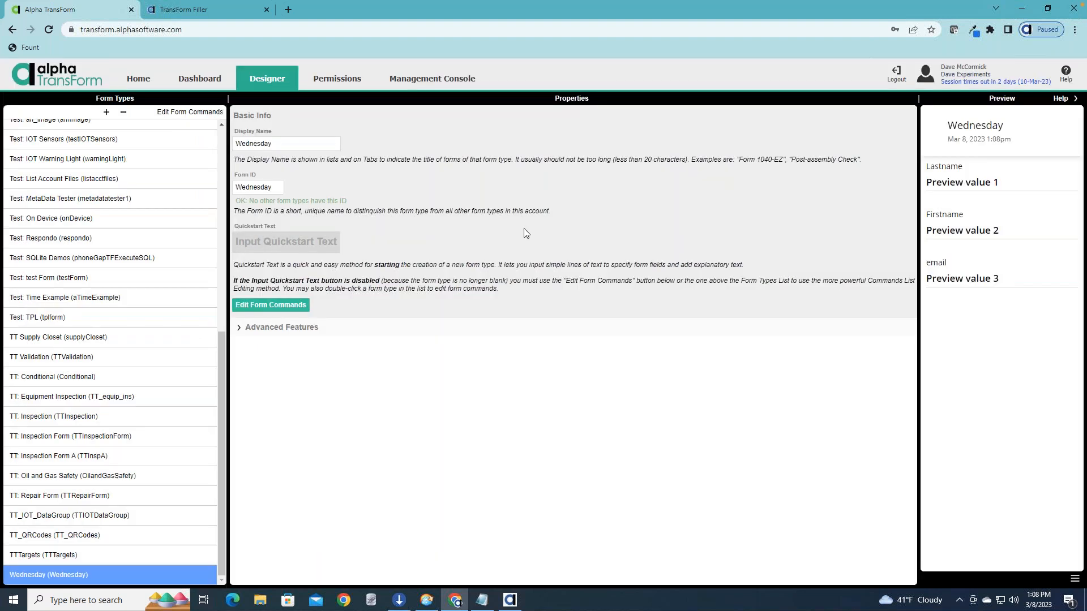
Switch to the TransForm Filler page and refresh its form definitions from the server.
left_click(227, 12)
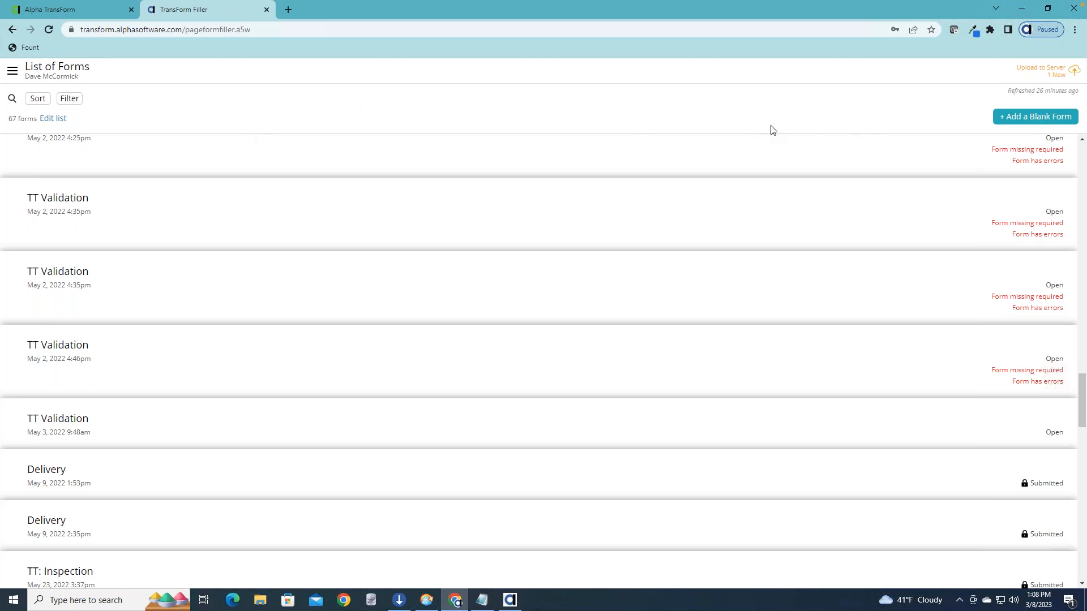
left_click(14, 71)
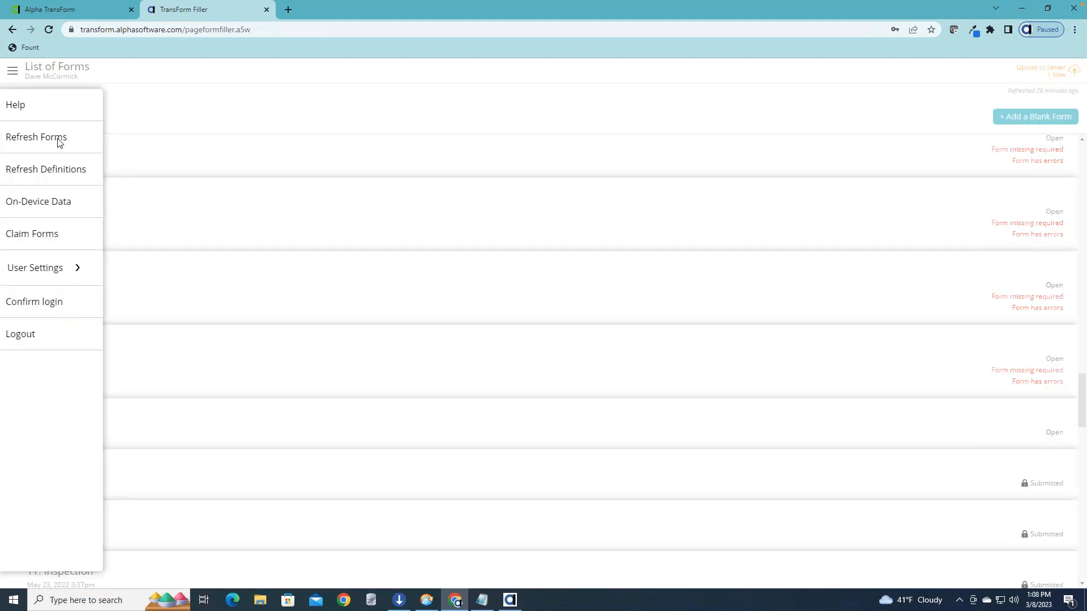
left_click(59, 172)
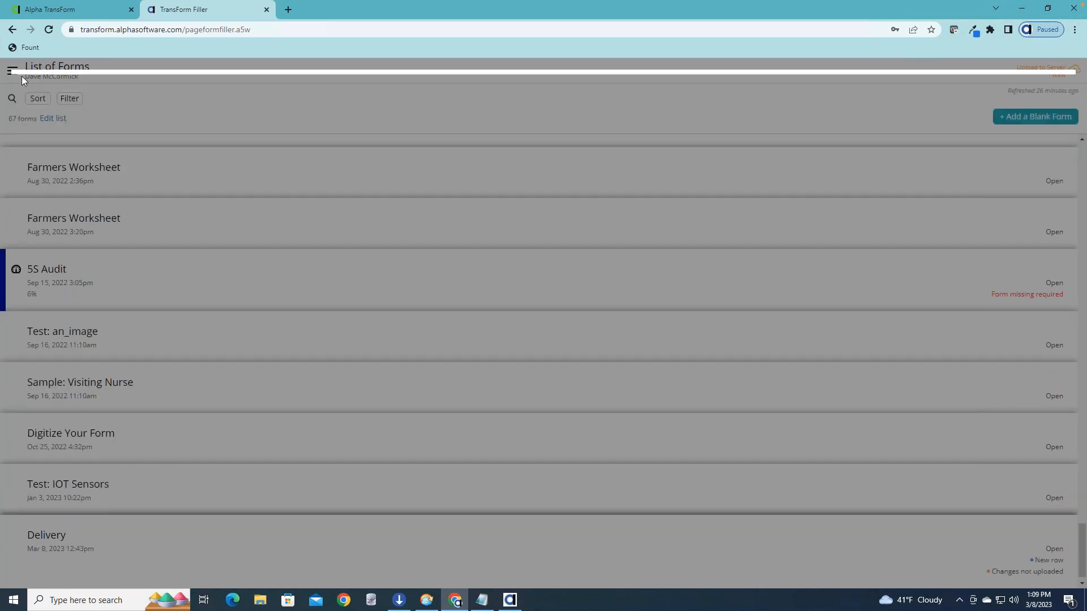
left_click(39, 144)
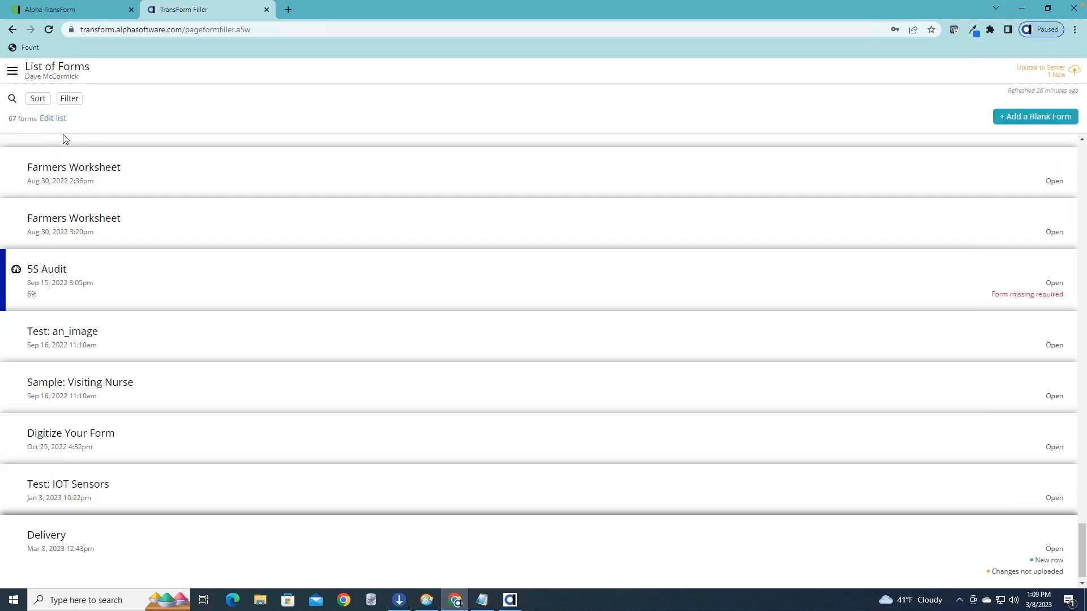
Add a blank Wednesday form to the list of forms and open its Lastname field for entry.
left_click(1032, 118)
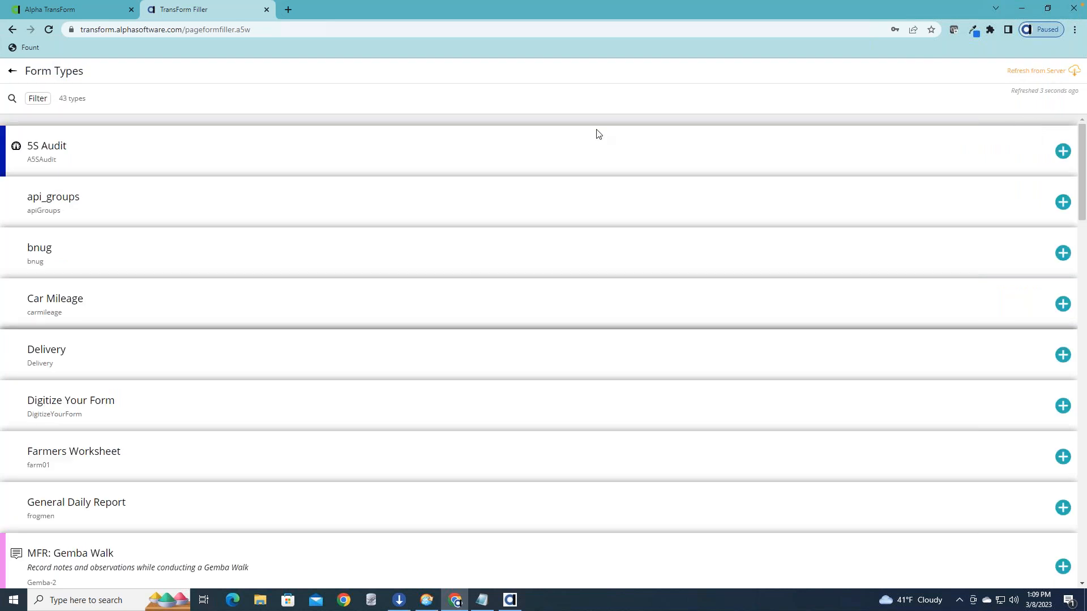
scroll(404, 314, "down", 4)
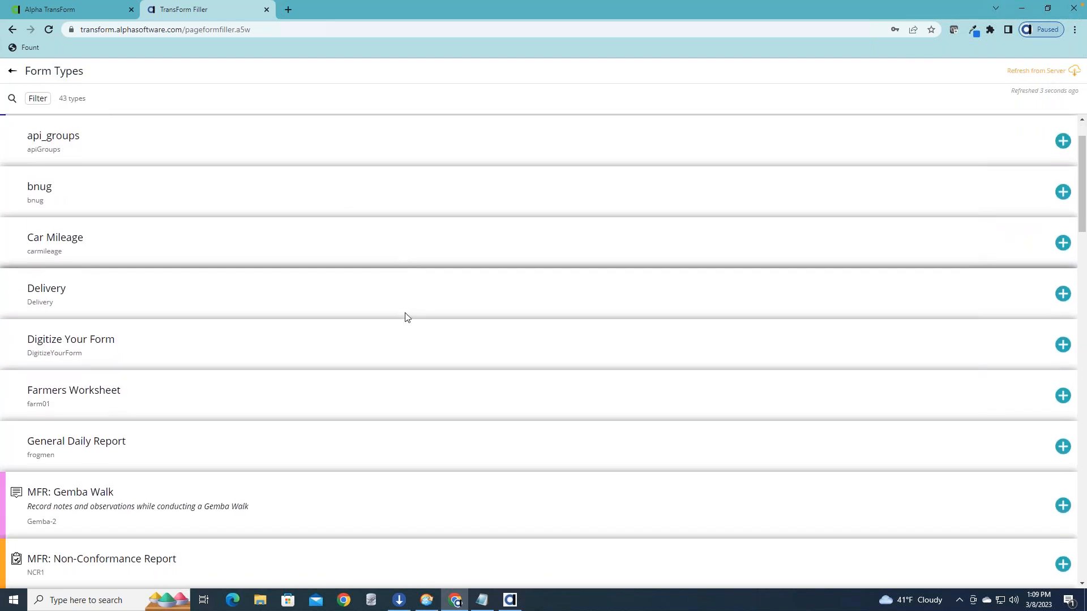
scroll(404, 314, "down", 15)
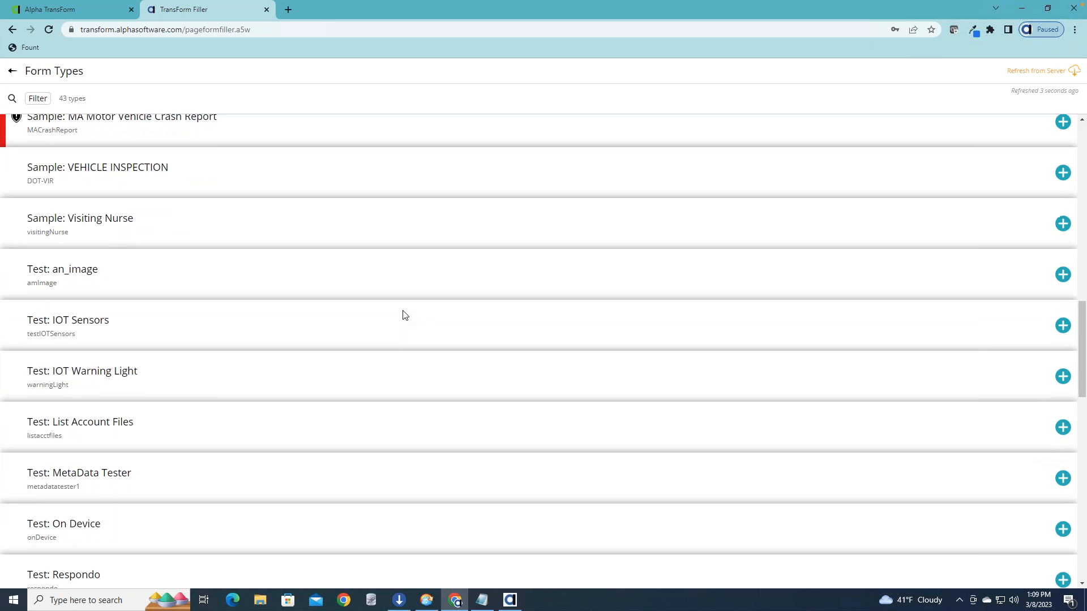
scroll(404, 314, "down", 13)
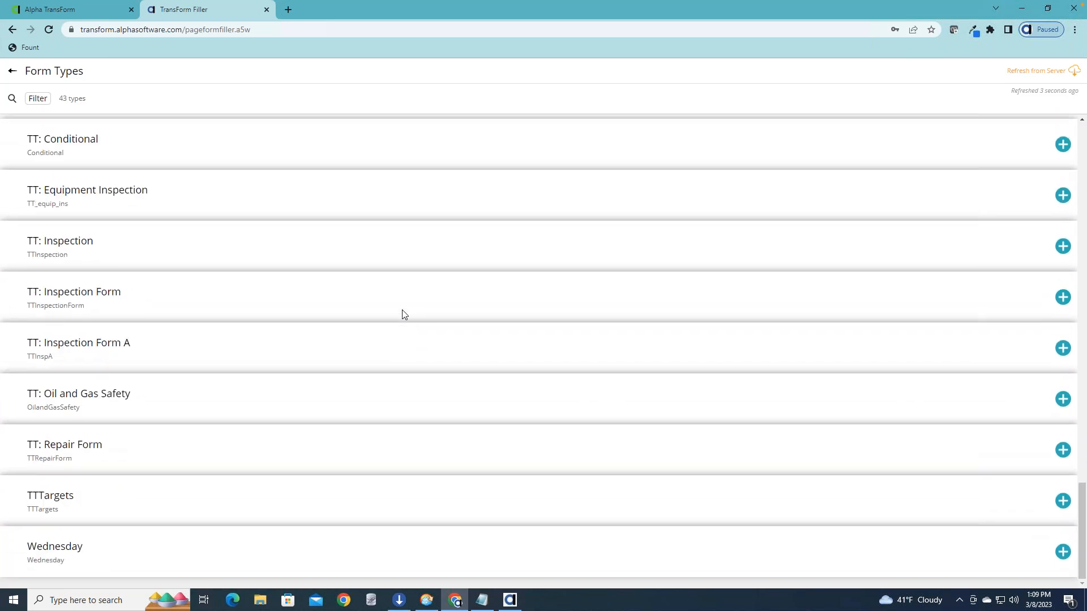
left_click(67, 548)
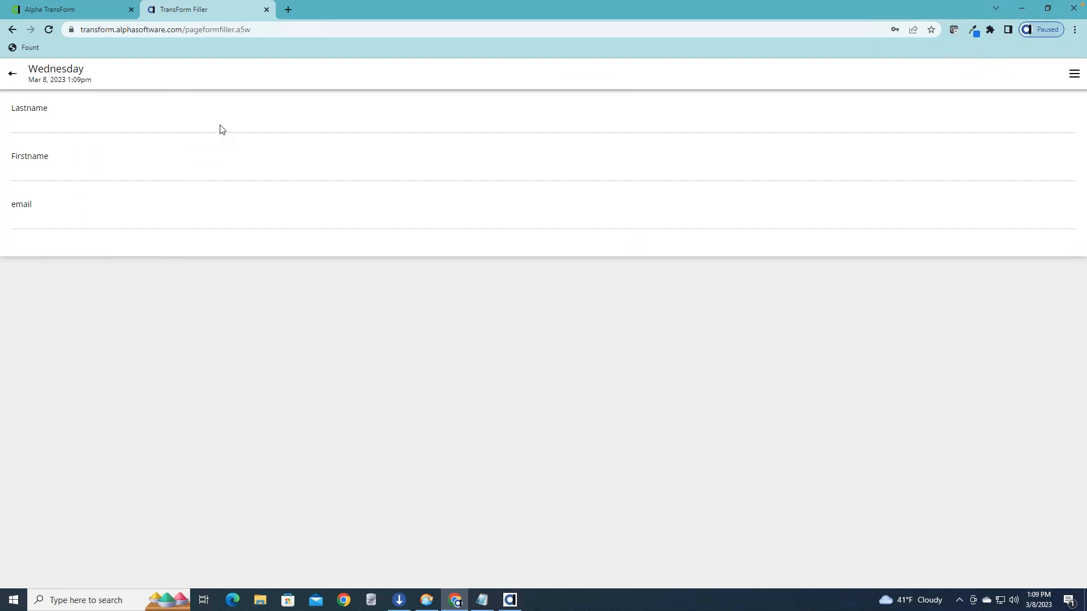
left_click(220, 129)
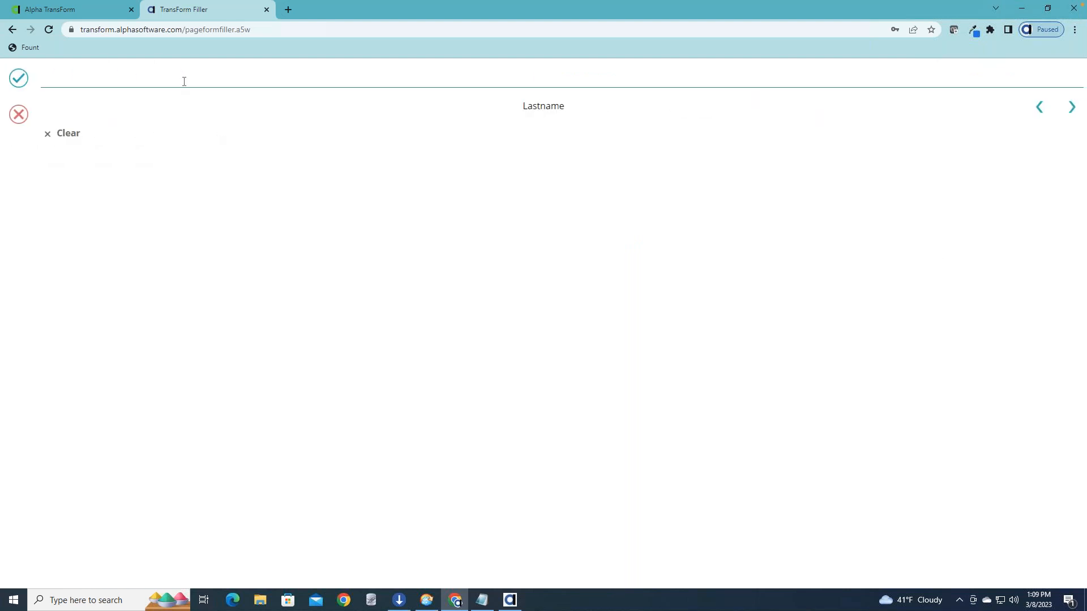
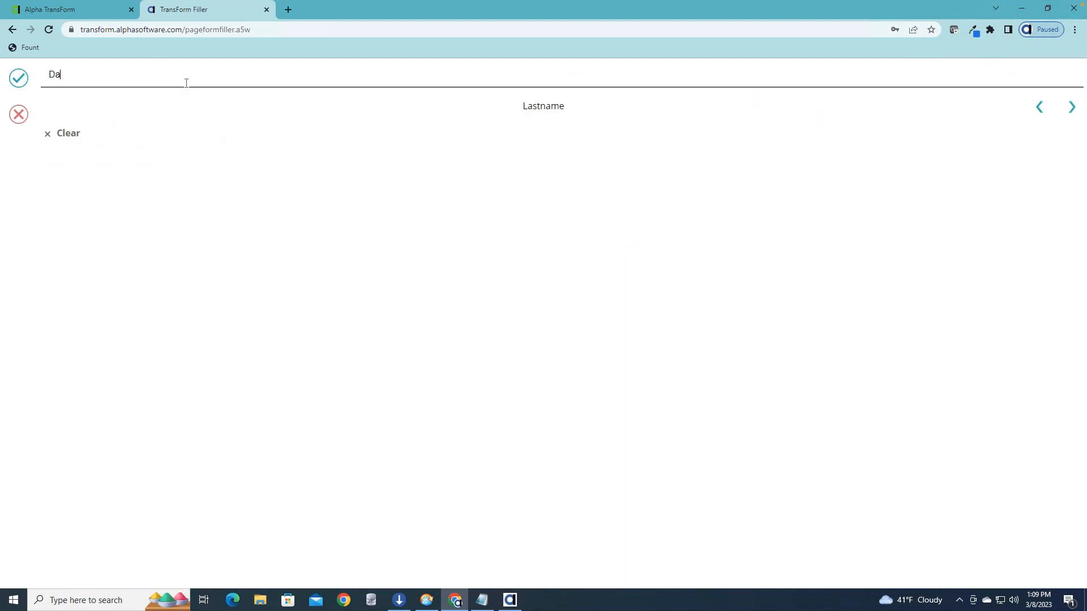
Fill in the Lastname and Firstname fields of the Wednesday form with the person's names.
left_click(1072, 106)
left_click(818, 75)
left_click(1072, 107)
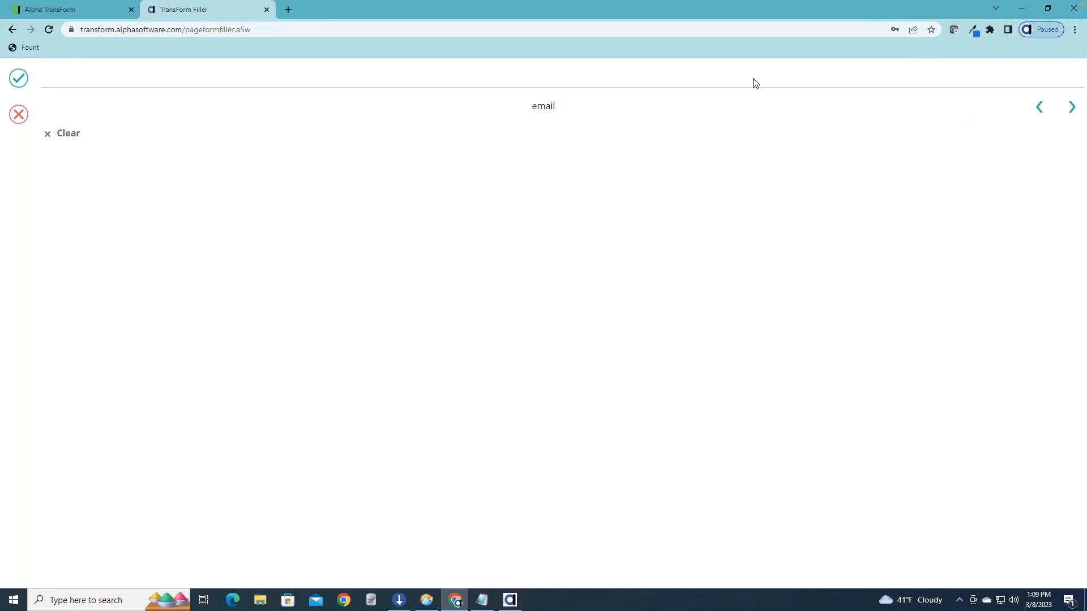
Enter the person's e-mail address in the email field and return to the form overview.
left_click(565, 74)
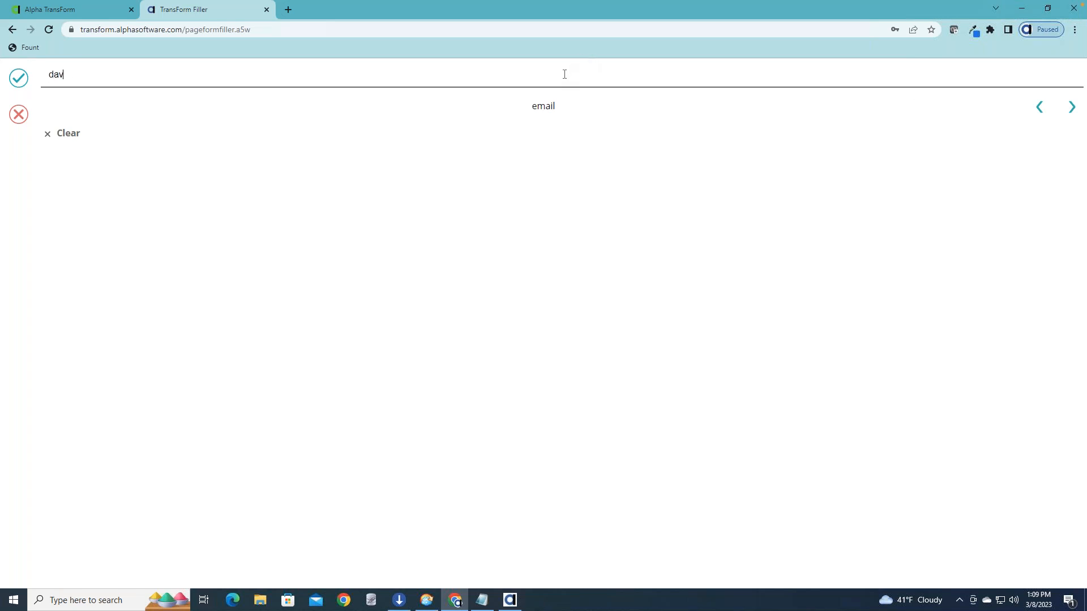
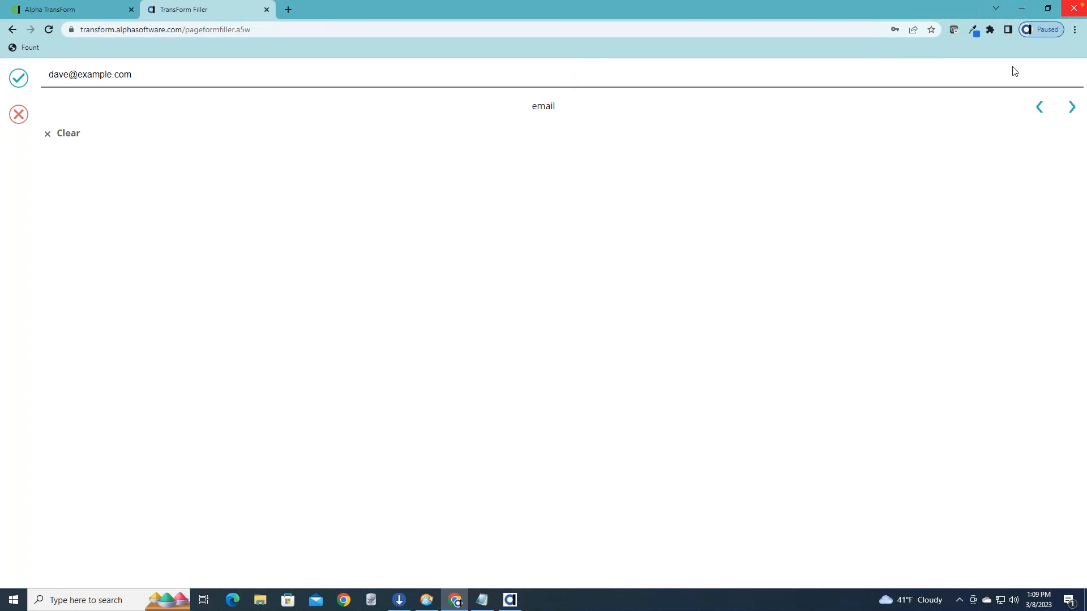
left_click(1071, 107)
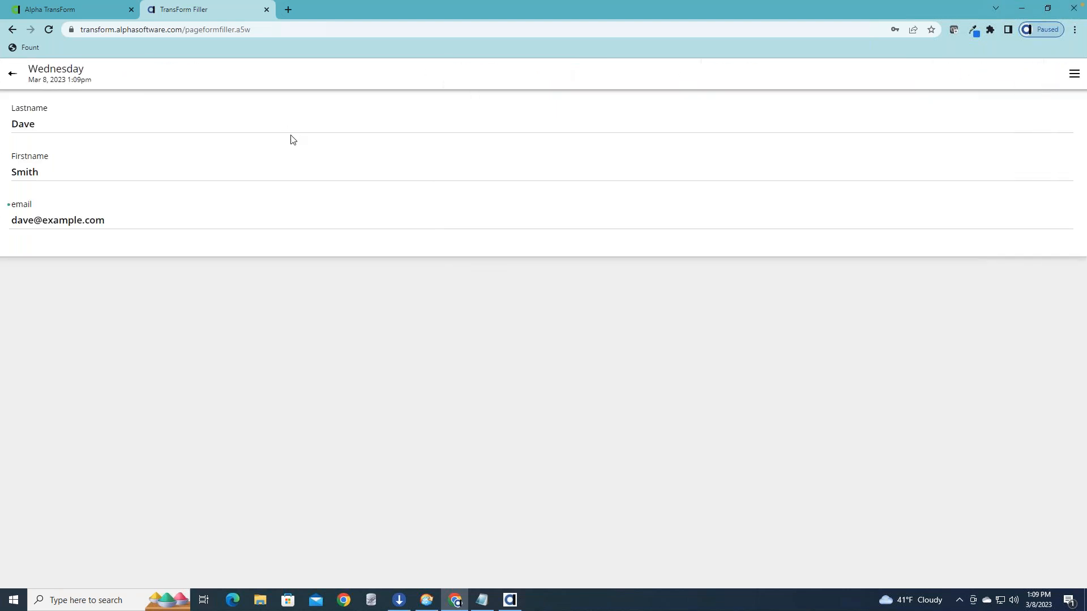
Go back to the list of forms and upload the new forms to the server.
left_click(1074, 75)
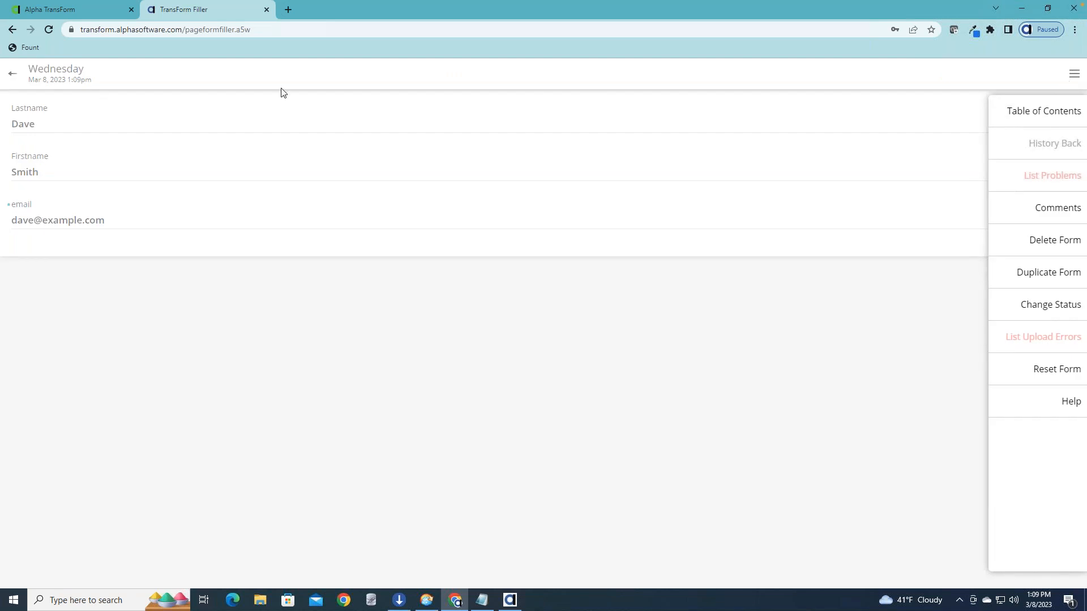
left_click(12, 77)
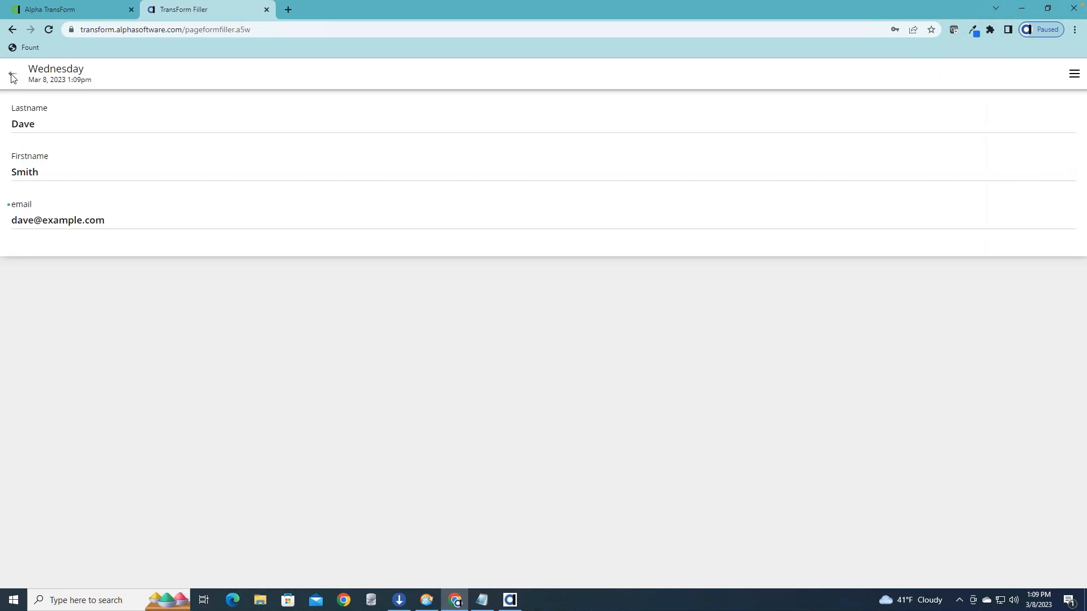
left_click(12, 76)
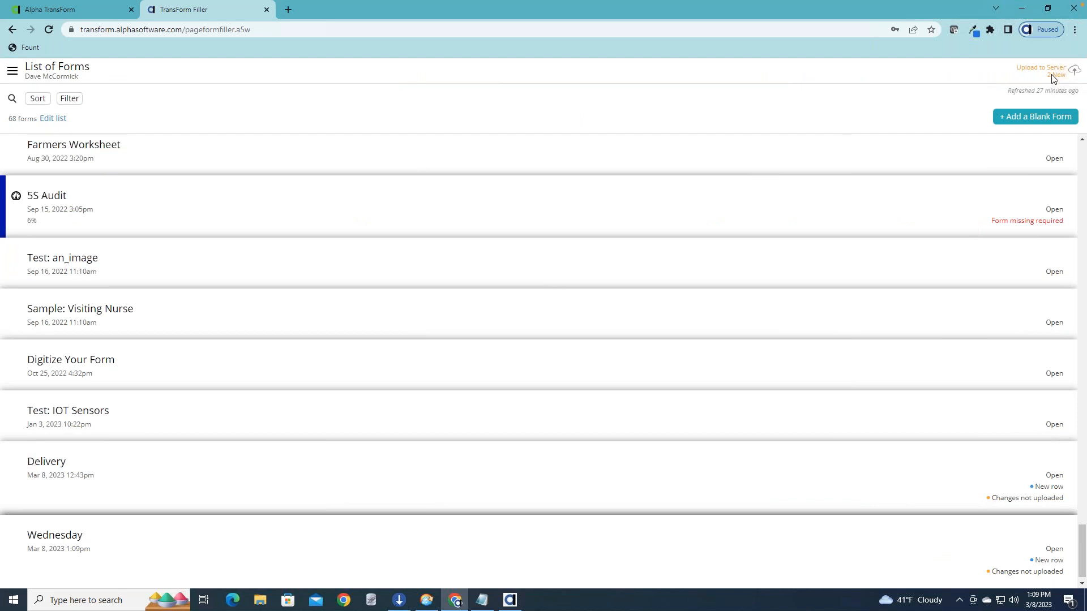
left_click(1053, 77)
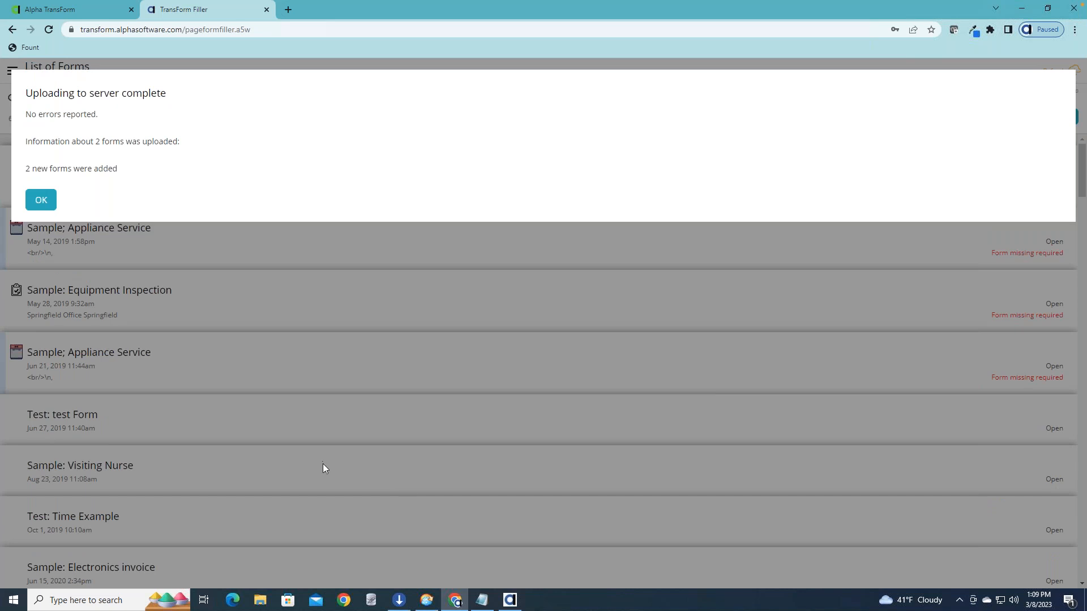
Switch to the Alpha TransForm page and refresh the forms in the Management Console from the server.
left_click(102, 14)
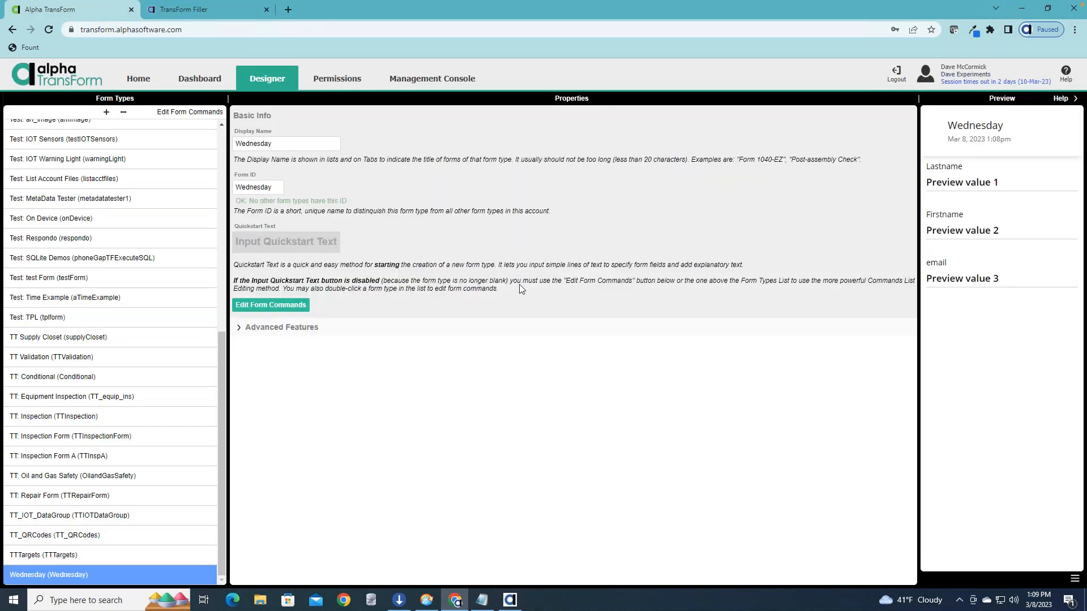
left_click(415, 83)
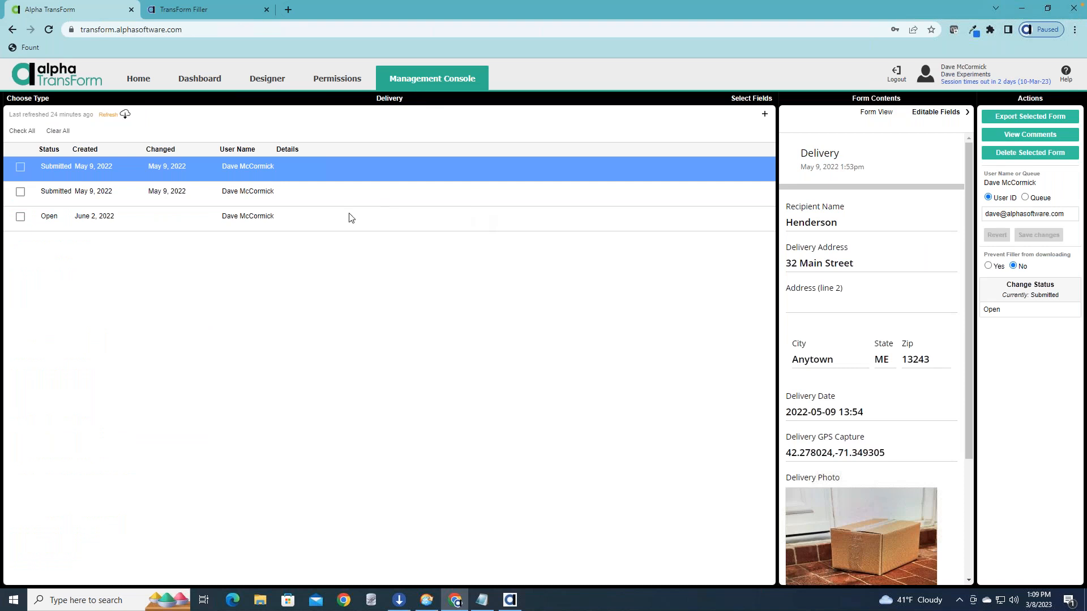
left_click(108, 115)
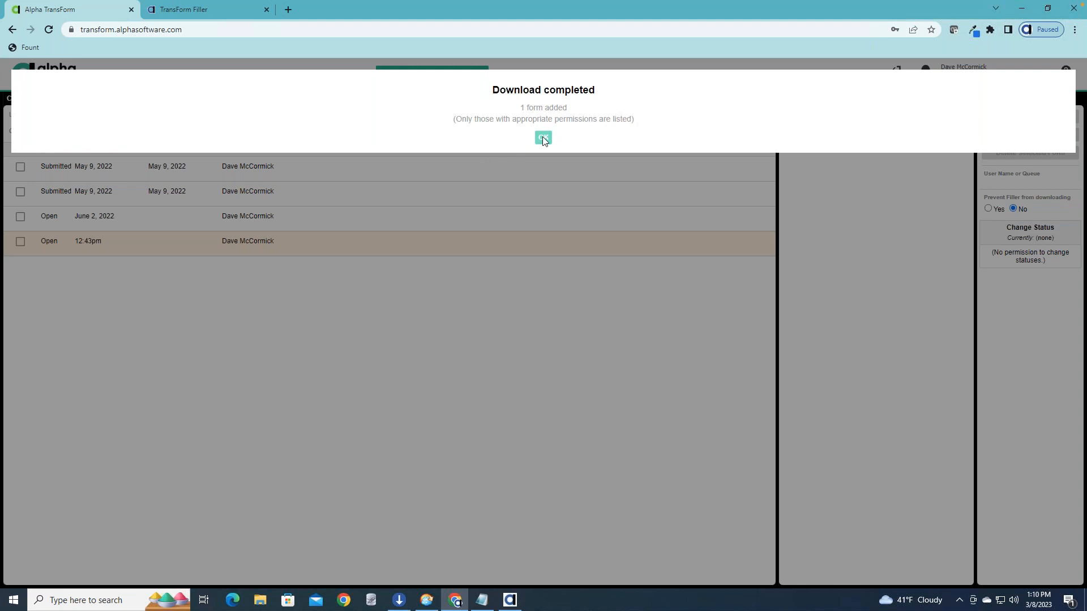
left_click(543, 138)
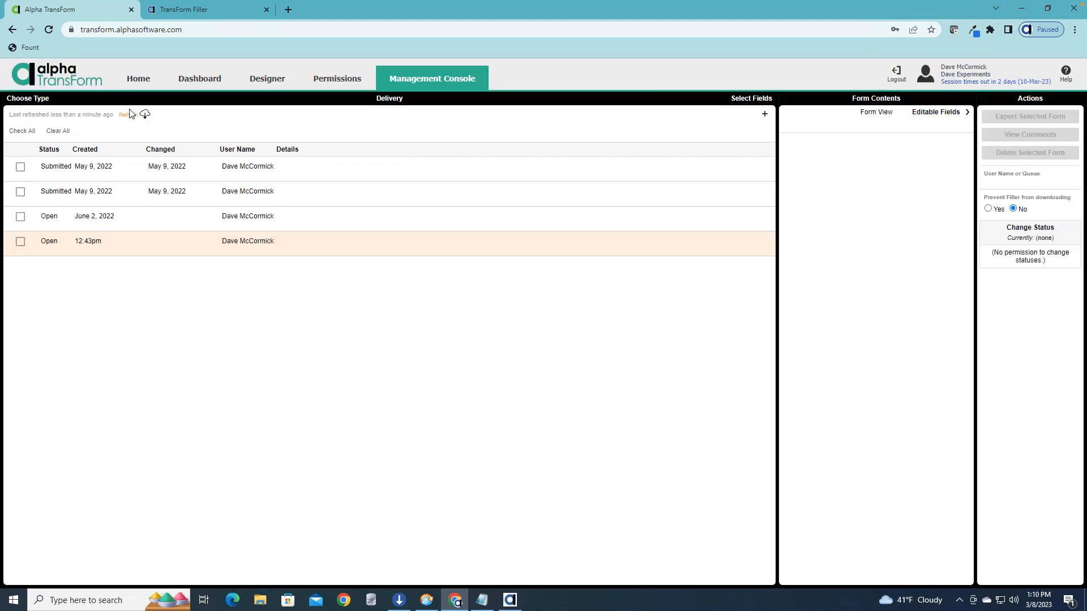
Refresh the form types, choose Wednesday and view the contents of its uploaded form.
left_click(40, 100)
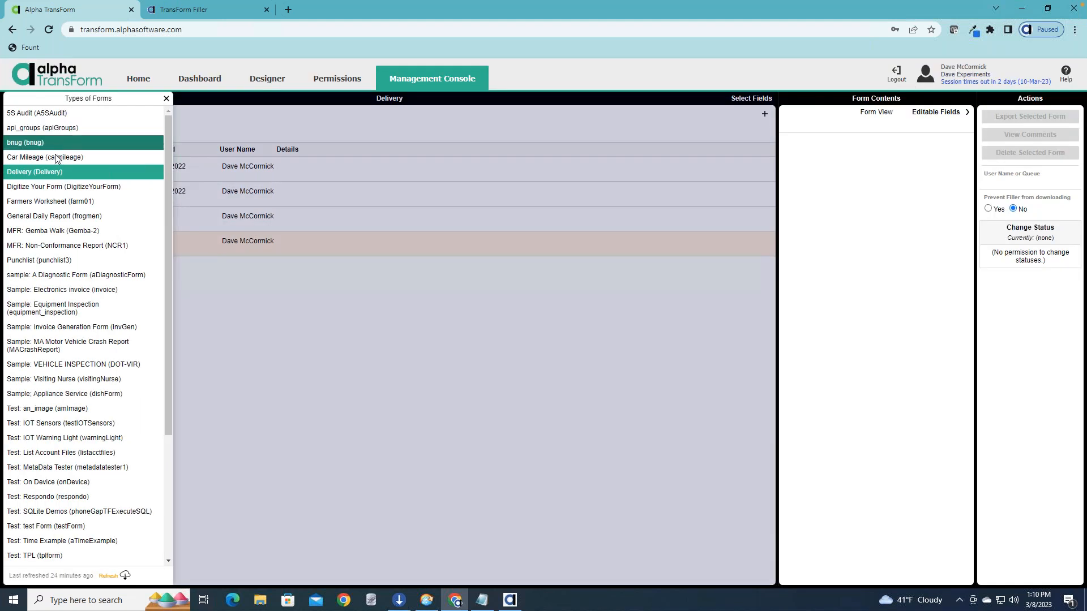
left_click_drag(167, 268, 158, 351)
left_click(117, 572)
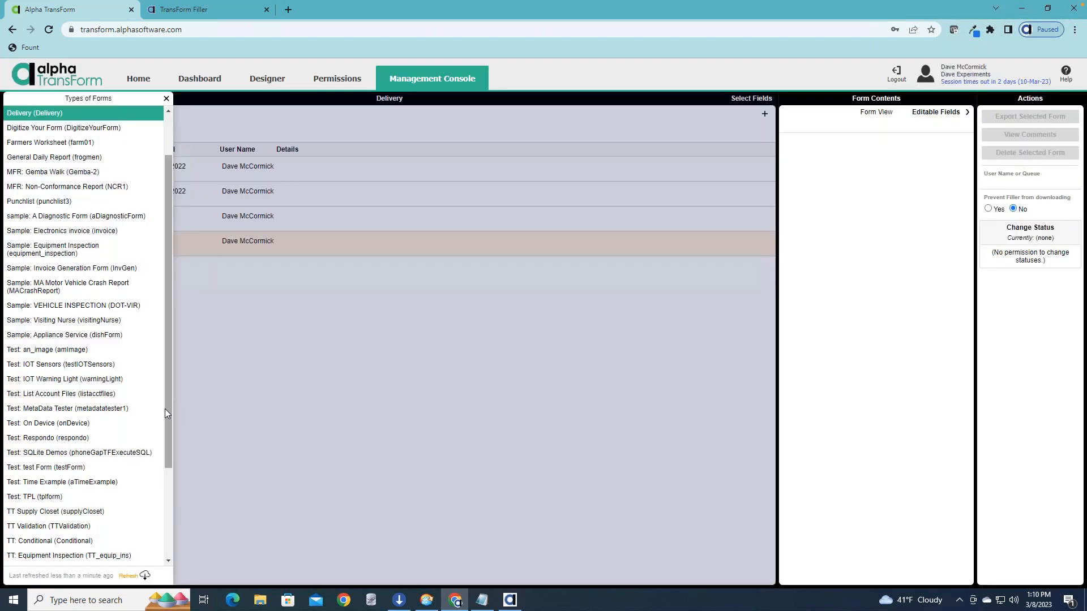
left_click_drag(164, 409, 165, 497)
left_click(77, 555)
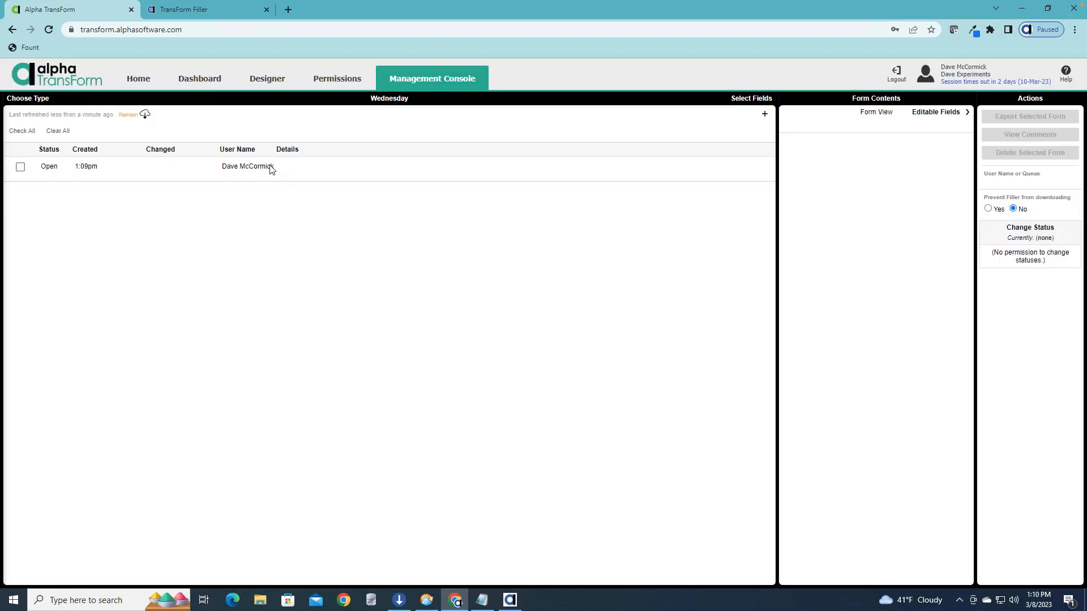
left_click(270, 169)
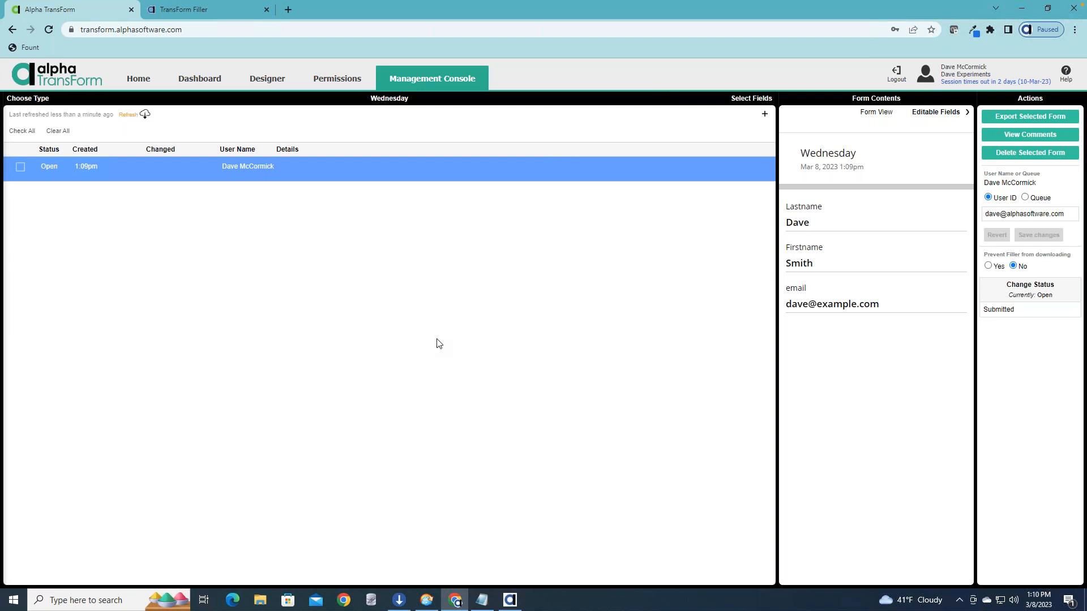
Open the Delivery form type's commands in the Designer and examine its Delivery Address and Address (line 2) field properties.
left_click(198, 79)
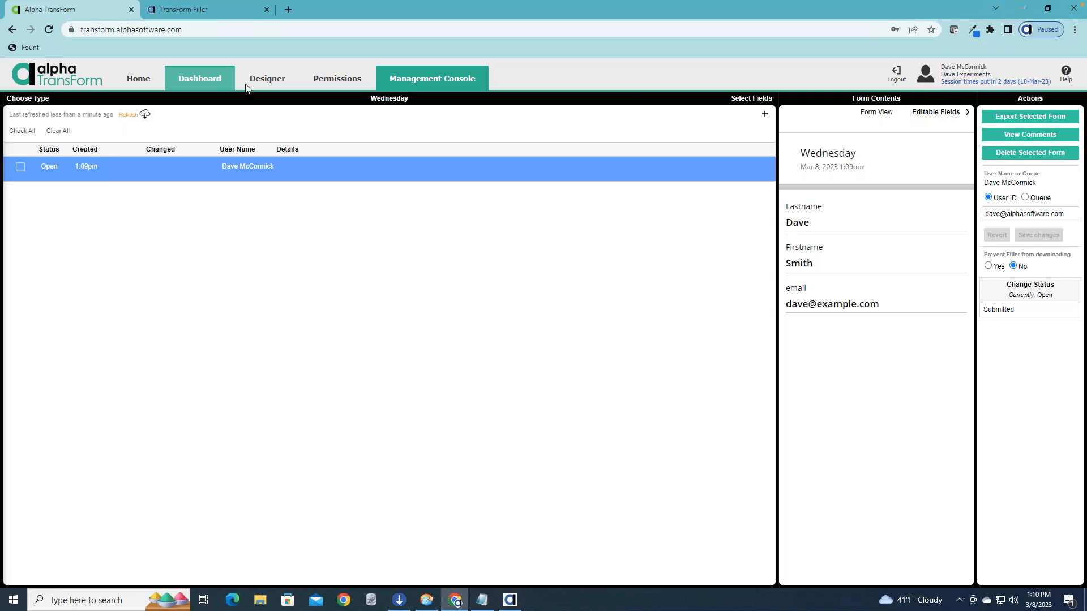
left_click(264, 83)
scroll(176, 321, "up", 7)
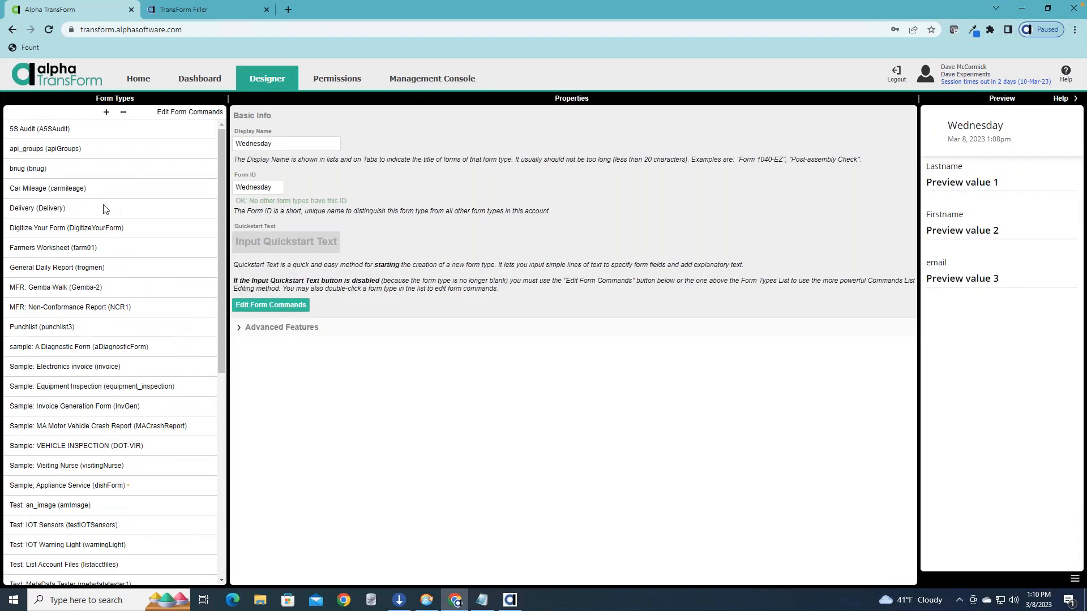
left_click(104, 209)
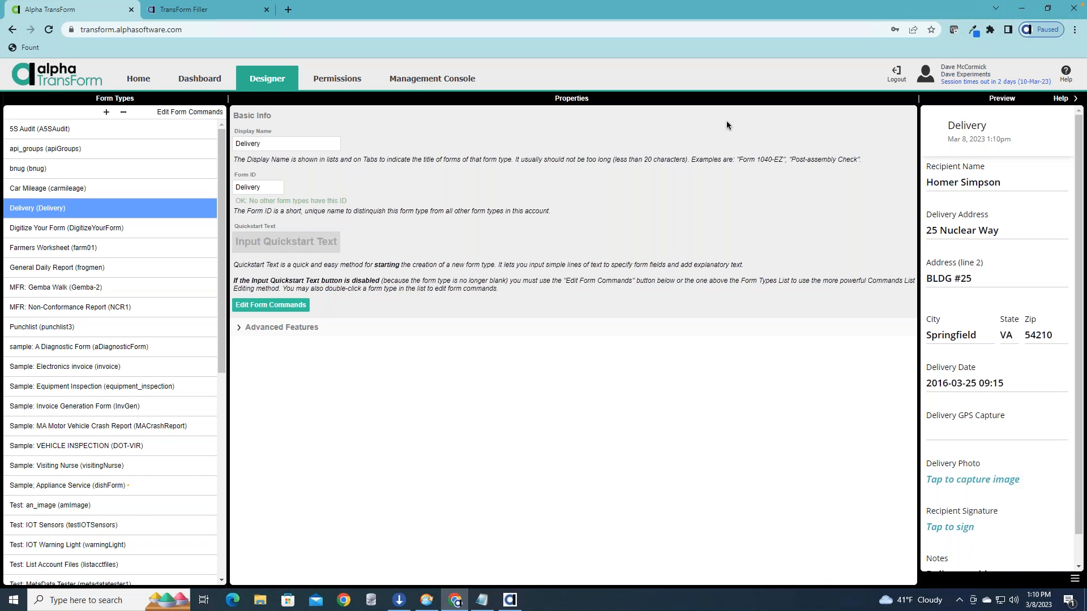
double_click(91, 207)
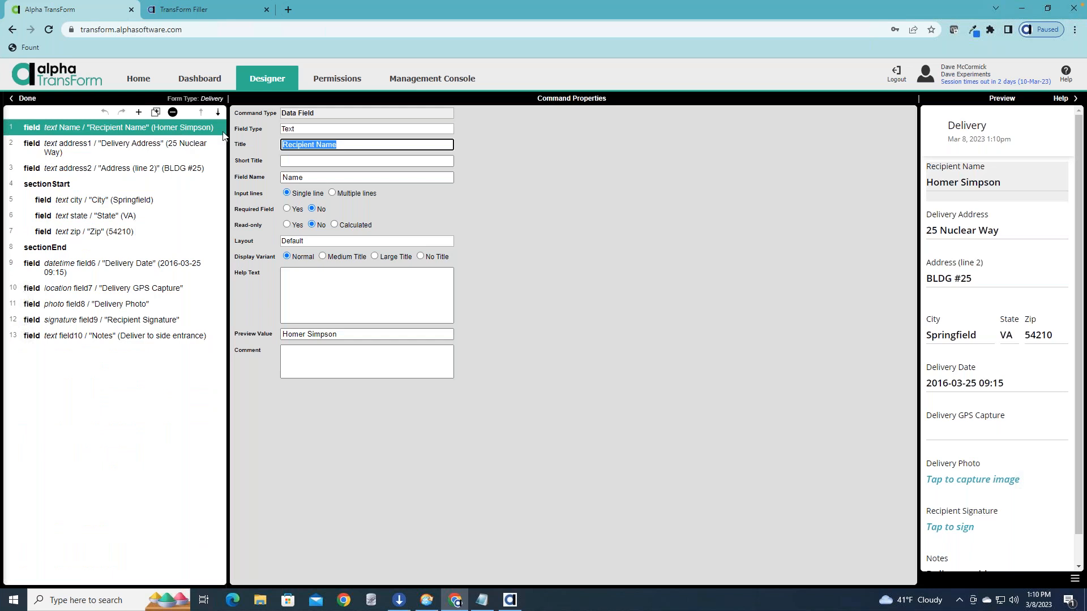
left_click(159, 146)
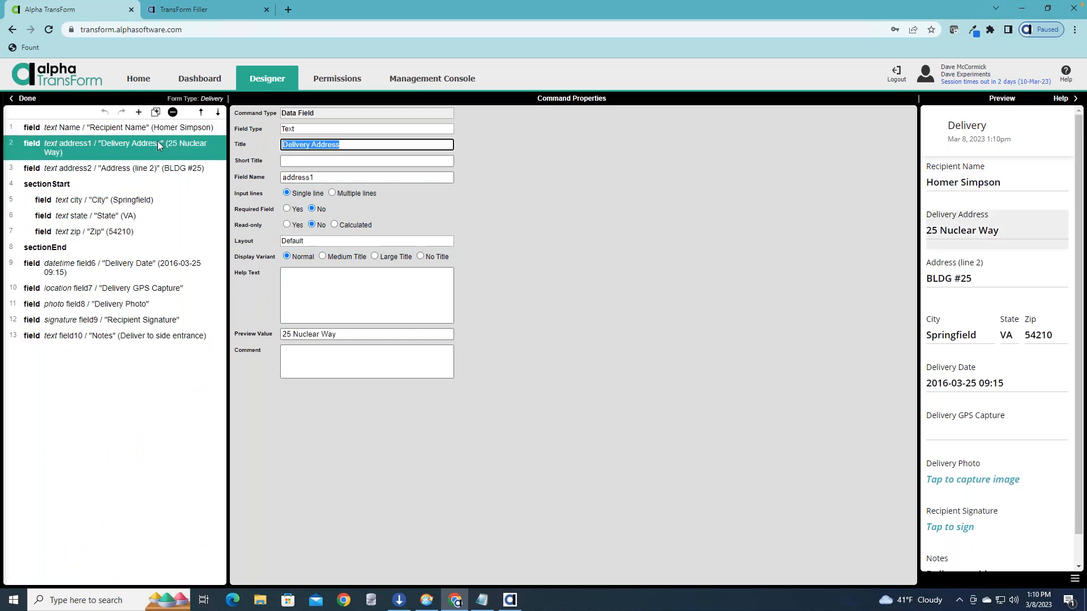
left_click(958, 279)
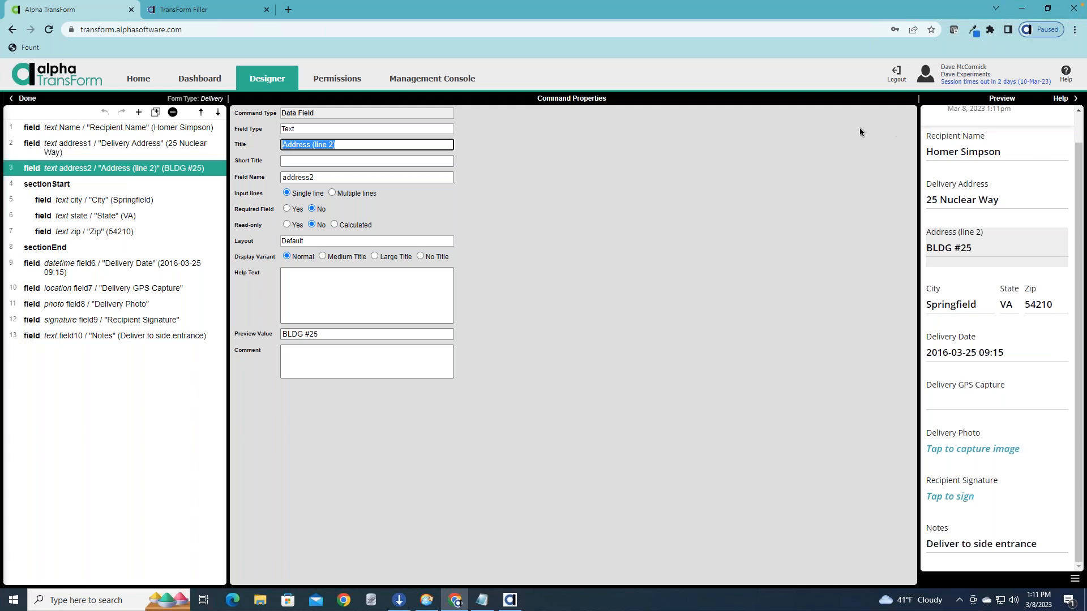
Return to the Management Console and display the forms of the Delivery type.
left_click(464, 80)
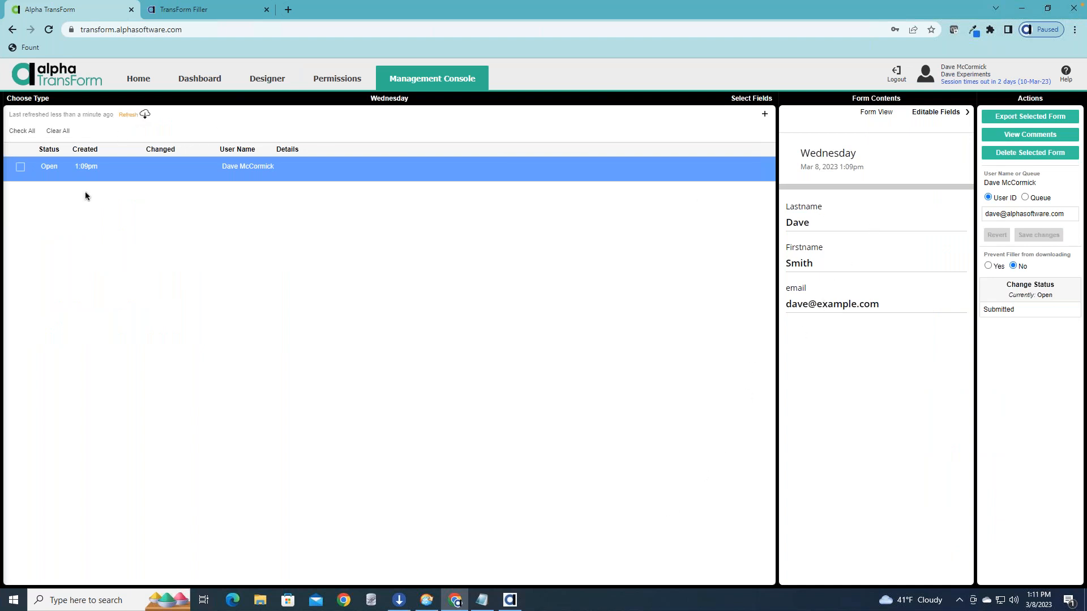
left_click(40, 99)
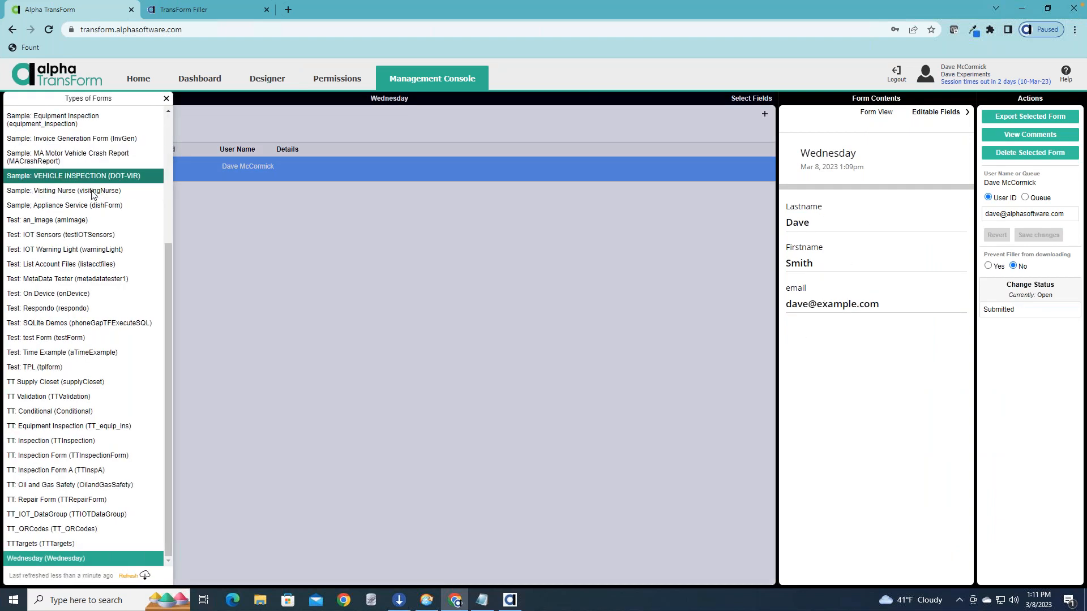
scroll(100, 224, "up", 4)
left_click(107, 171)
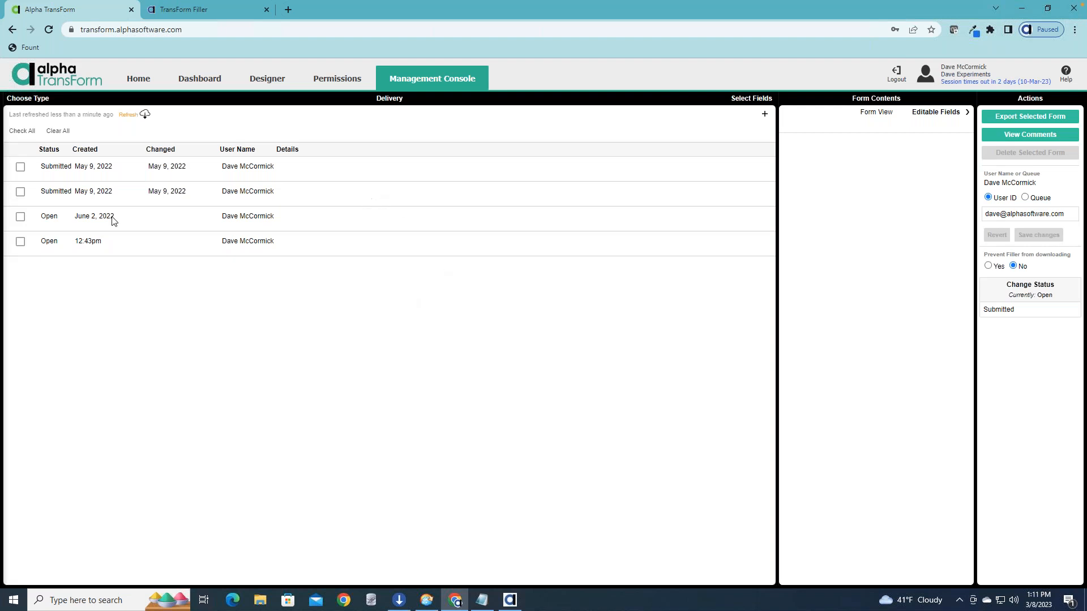
Delete the two Delivery forms with Open status from the server.
left_click(20, 216)
left_click(20, 241)
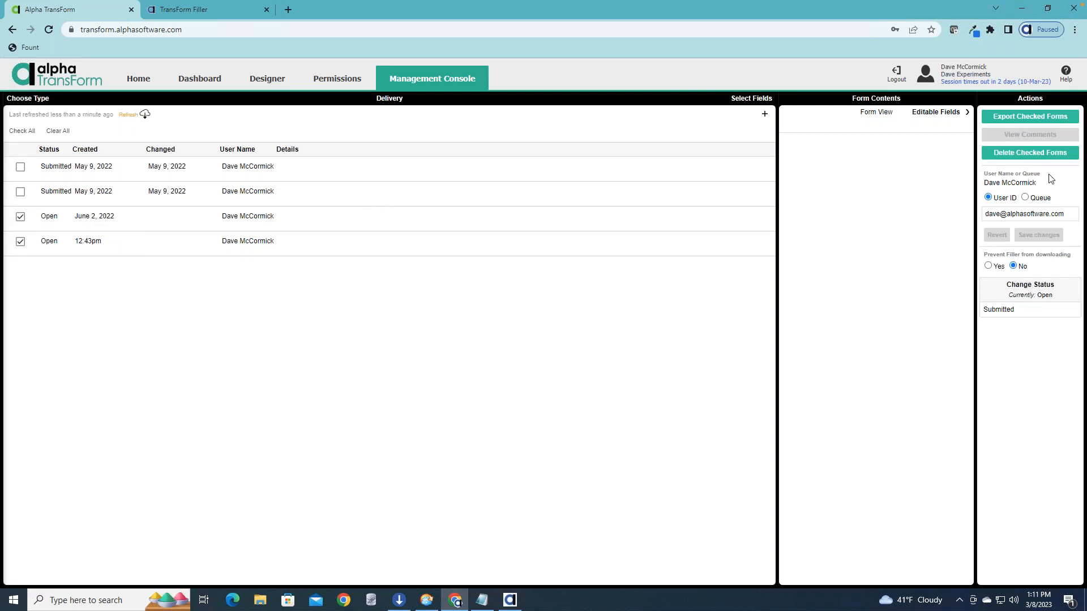
left_click(1022, 154)
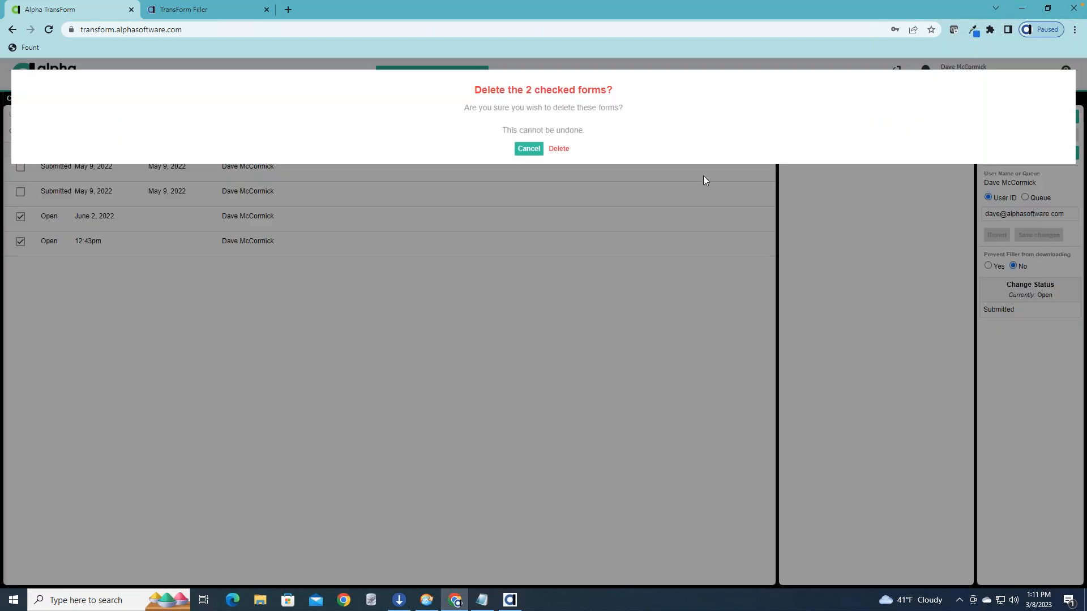
left_click(565, 151)
left_click(107, 114)
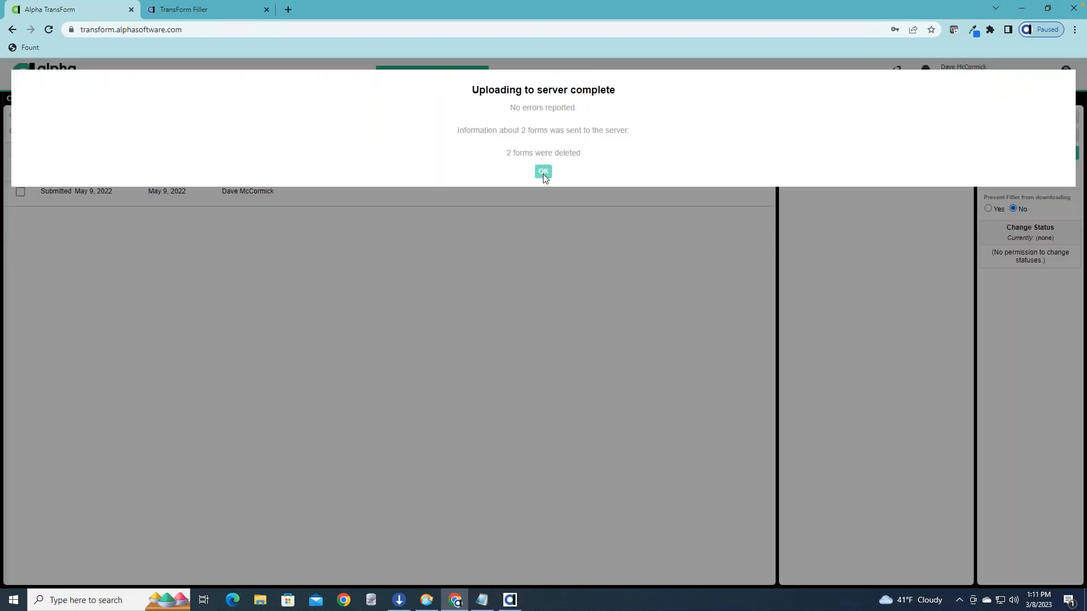
left_click(544, 170)
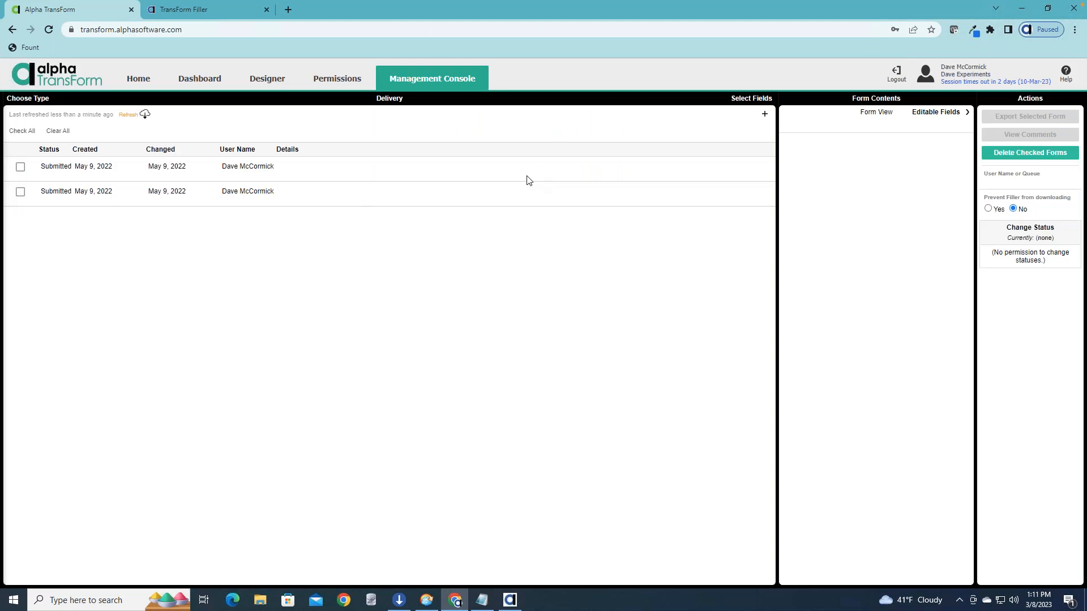
Examine the contents of both submitted Delivery forms, including the delivery photo, recipient signature and notes.
left_click(351, 168)
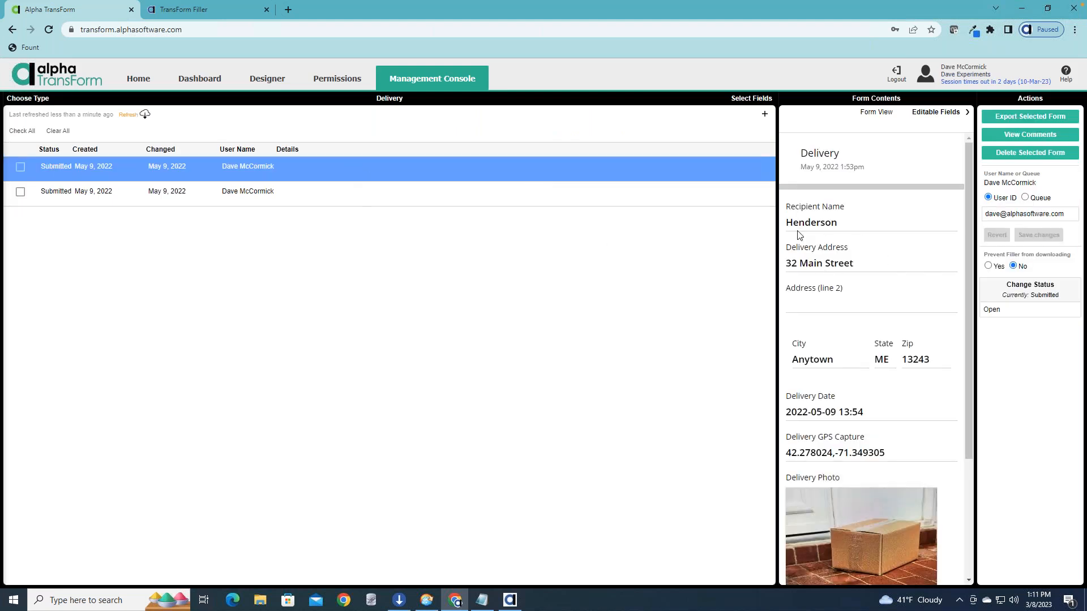
scroll(847, 244, "down", 1)
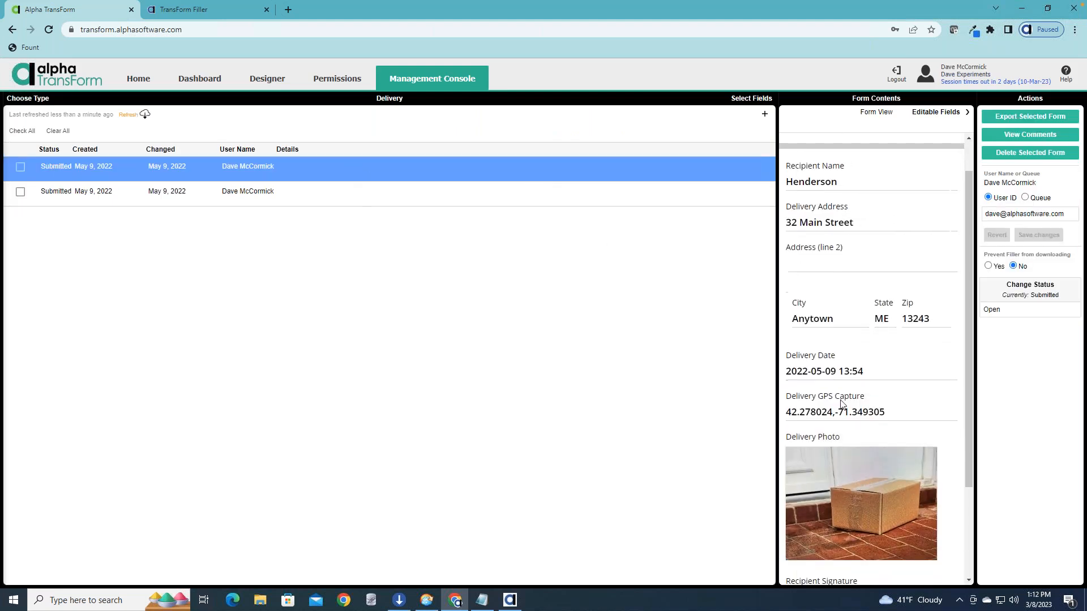
scroll(875, 407, "down", 1)
scroll(857, 400, "down", 2)
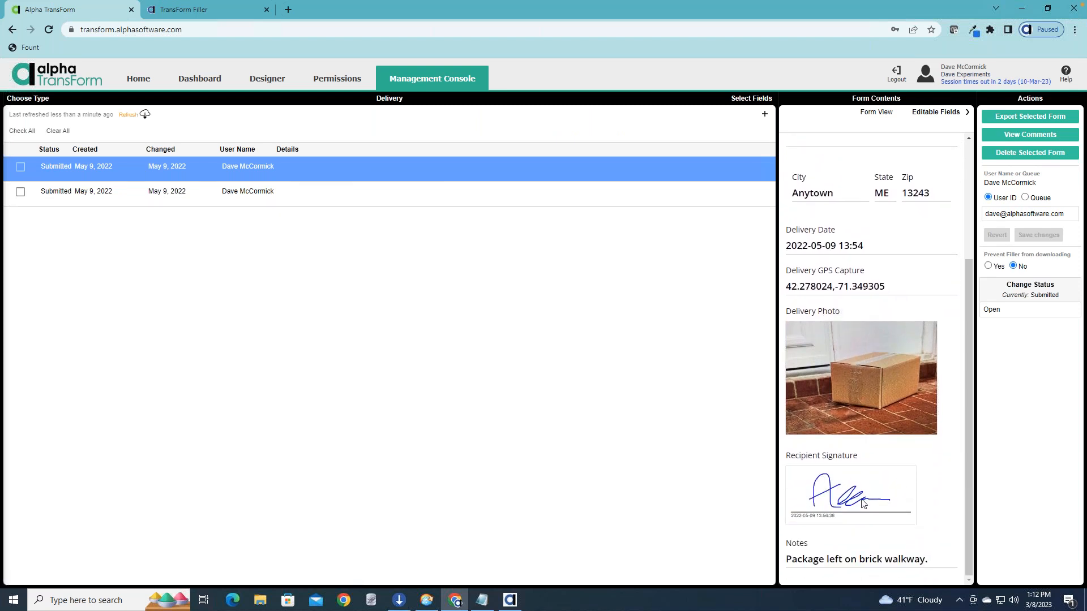
left_click(482, 197)
scroll(849, 286, "down", 4)
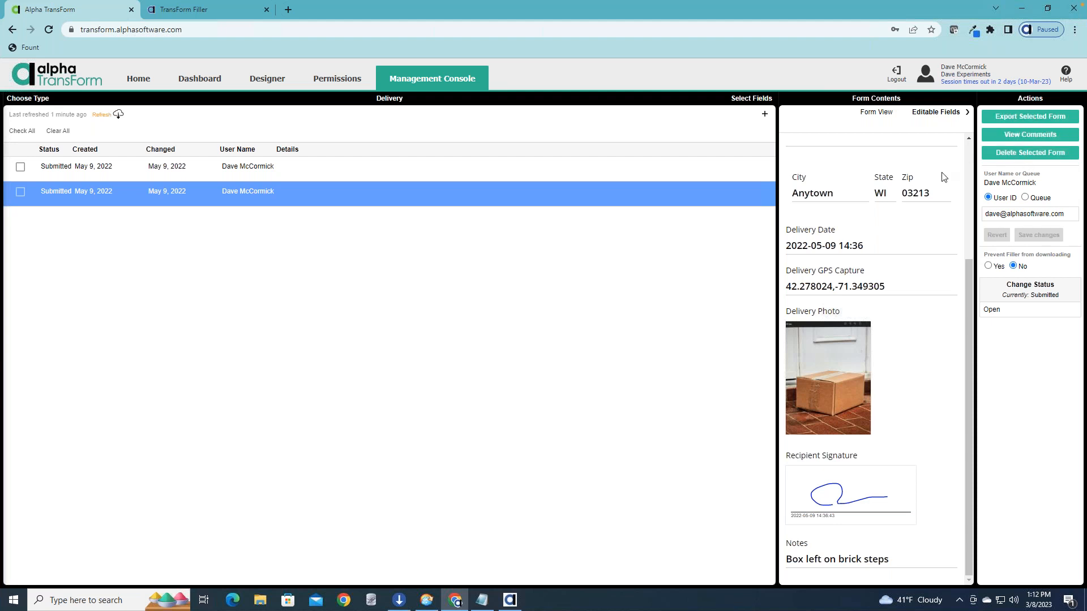
left_click_drag(968, 277, 957, 80)
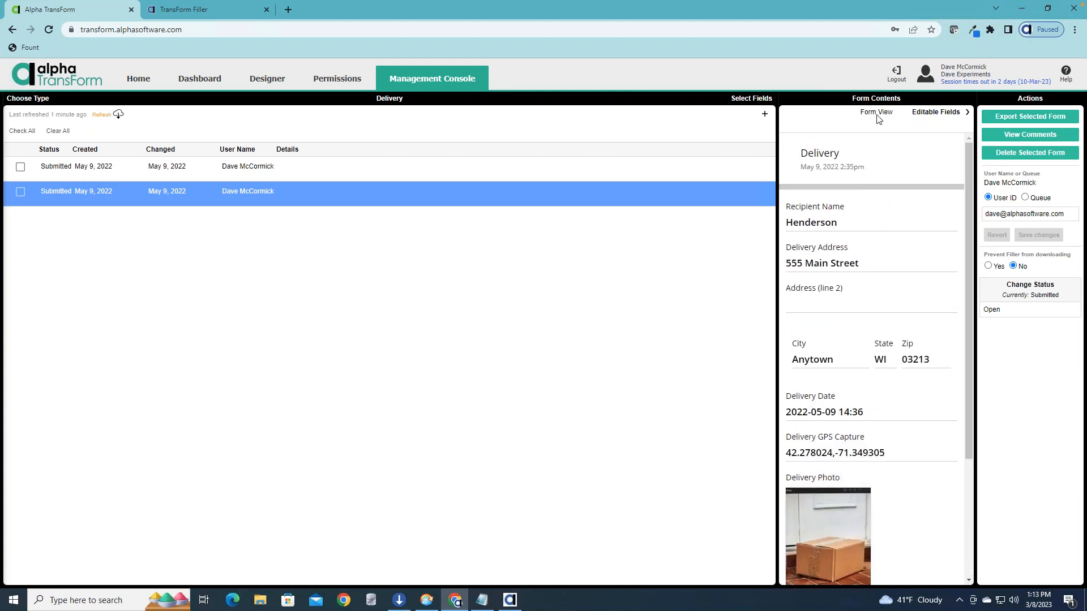
Examine the selected Delivery form's field values and its JSON data, including the signature's SVG markup and the notes field.
left_click(937, 113)
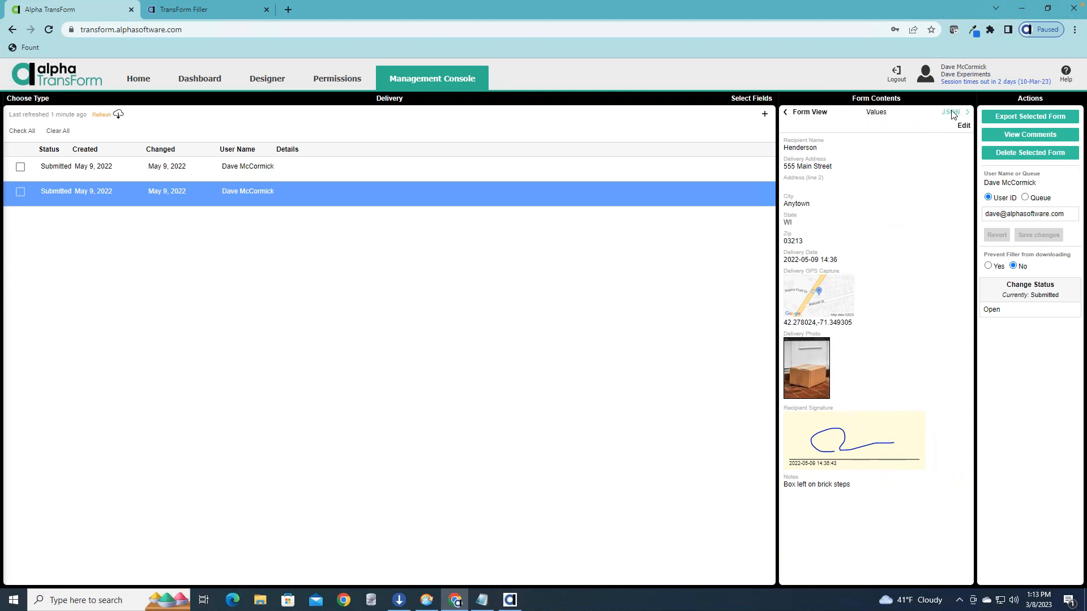
left_click(952, 112)
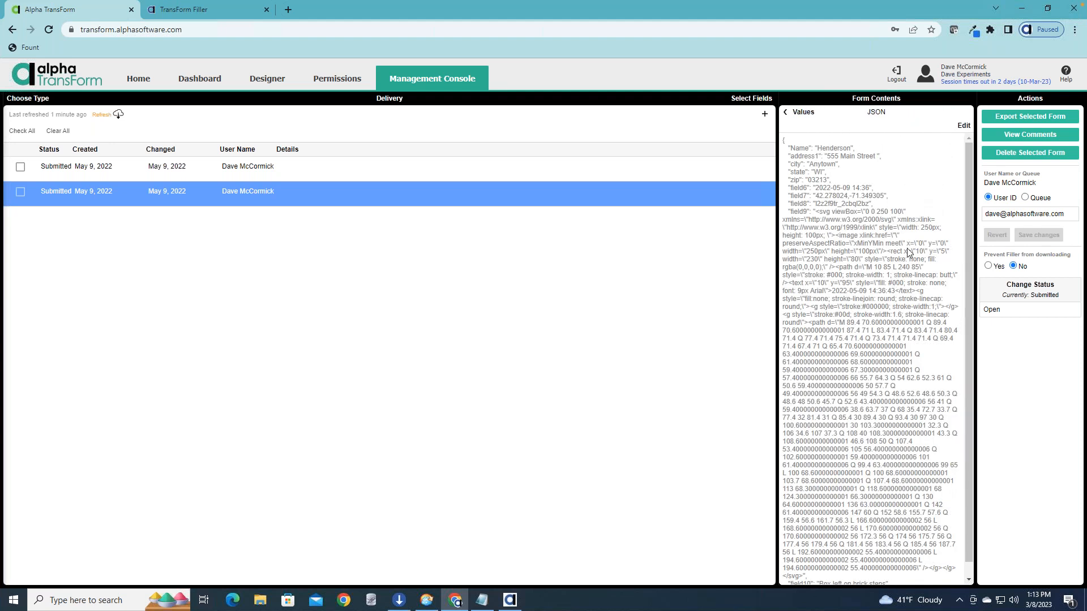
scroll(966, 155, "down", 1)
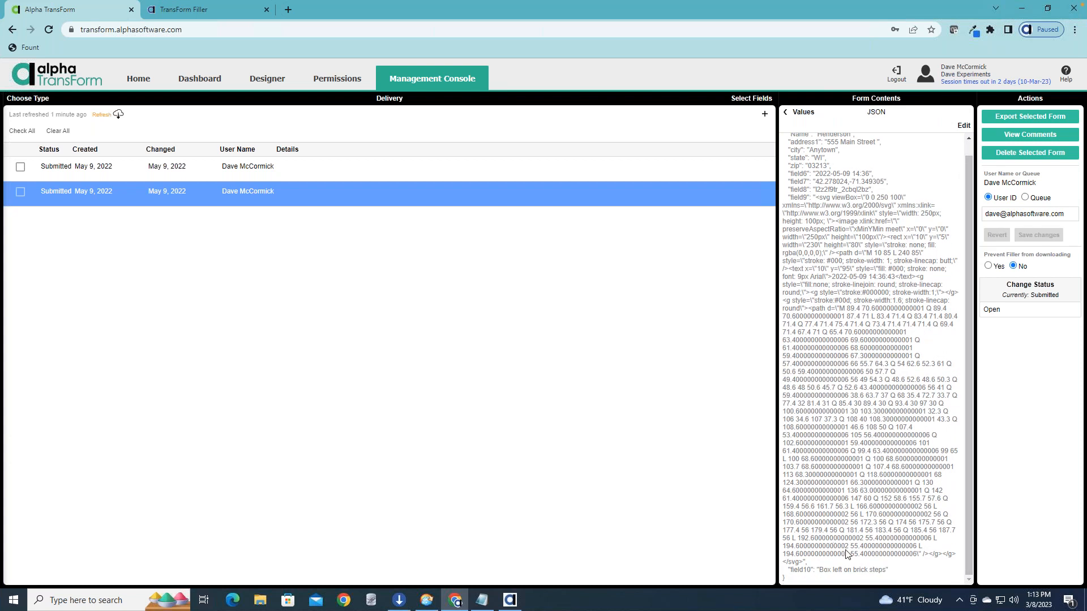
left_click_drag(842, 556, 783, 324)
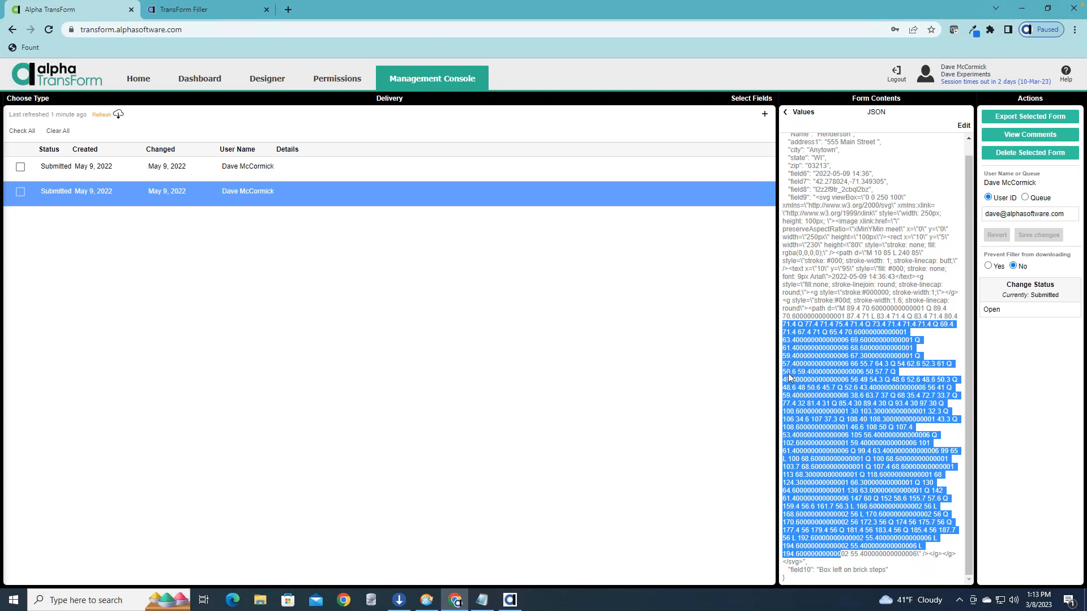
scroll(896, 238, "up", 1)
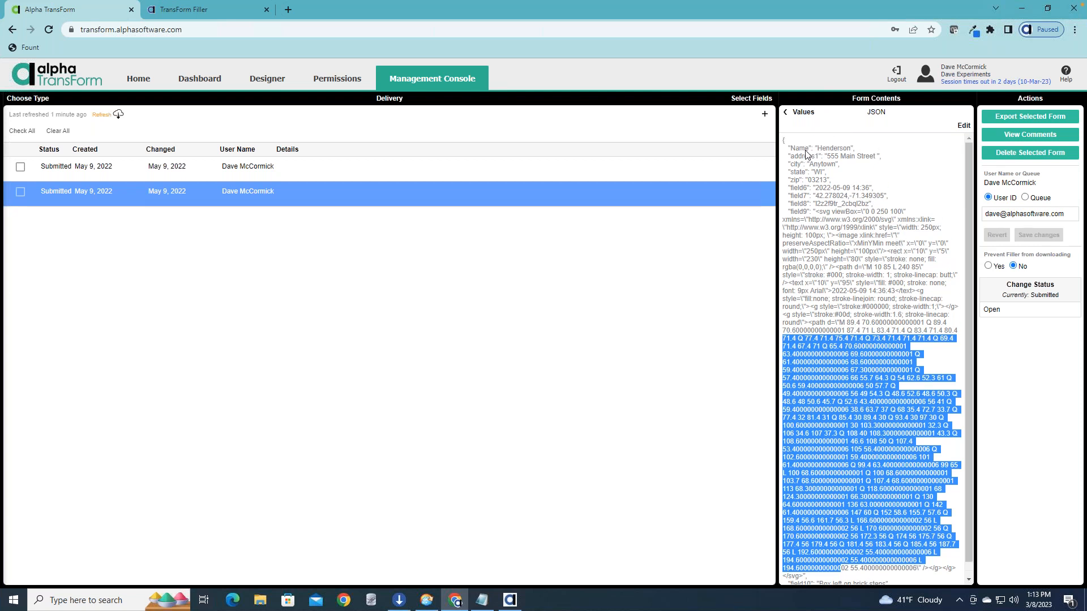
left_click_drag(797, 166, 804, 187)
left_click_drag(785, 140, 891, 250)
scroll(889, 251, "down", 1)
scroll(889, 253, "up", 1)
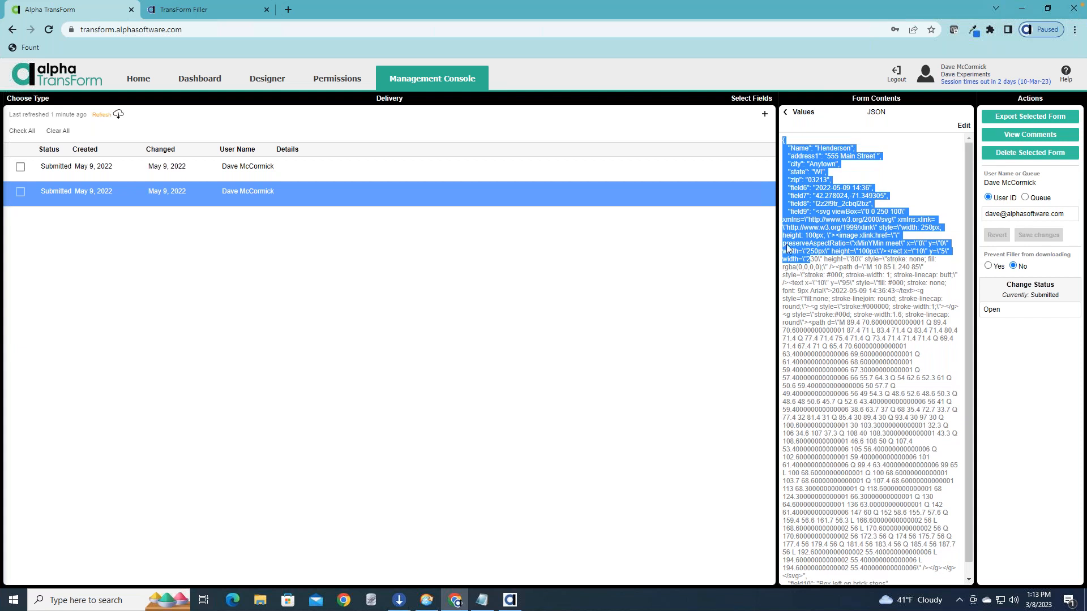
left_click(683, 310)
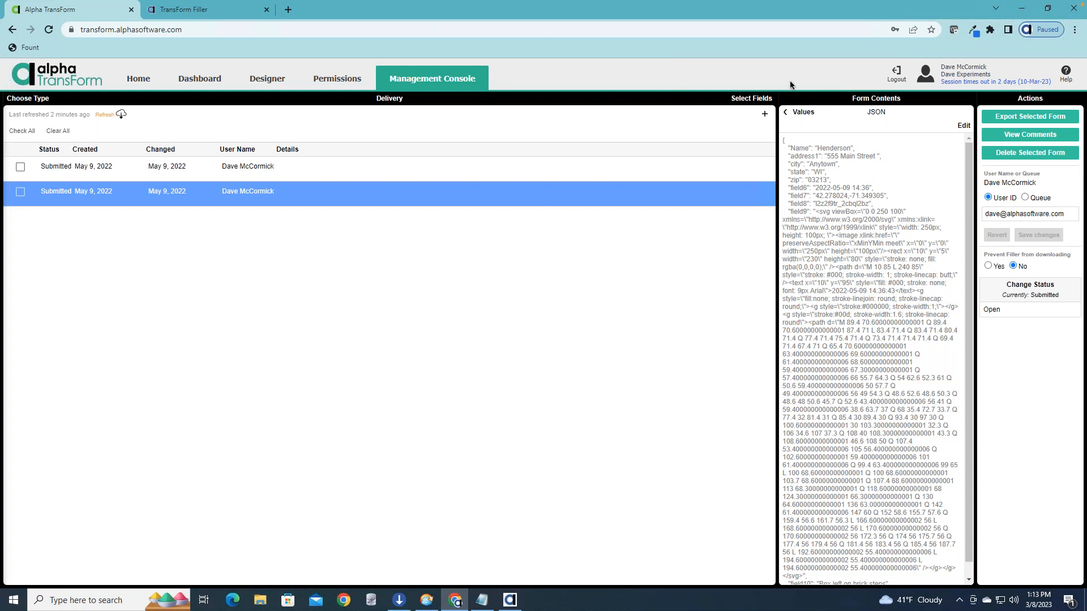
left_click_drag(814, 67, 810, 259)
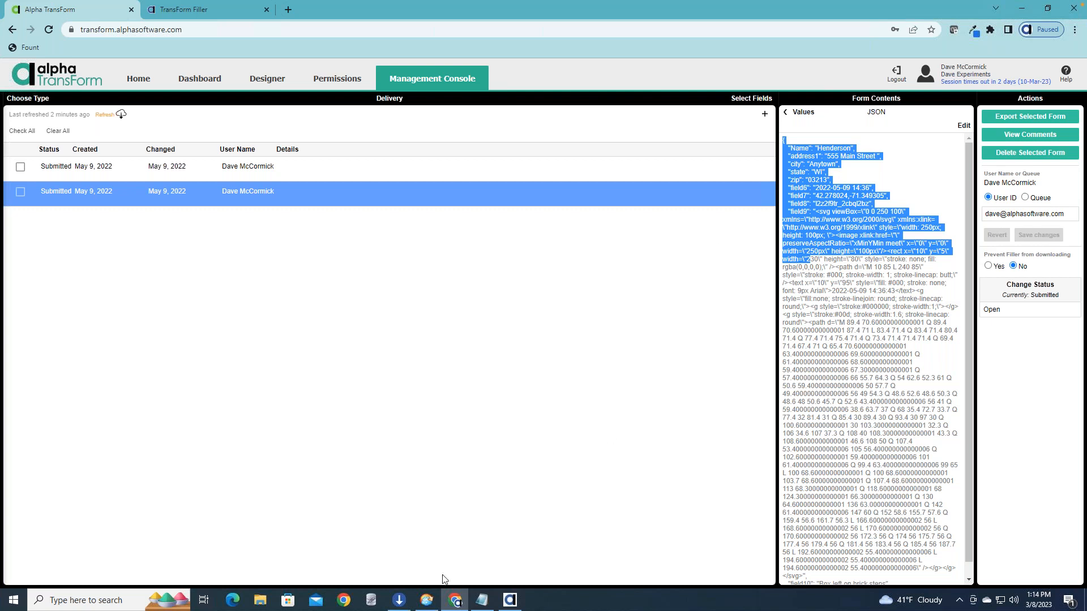
Switch to Alpha Anywhere and create a new blank UX web component.
left_click(510, 601)
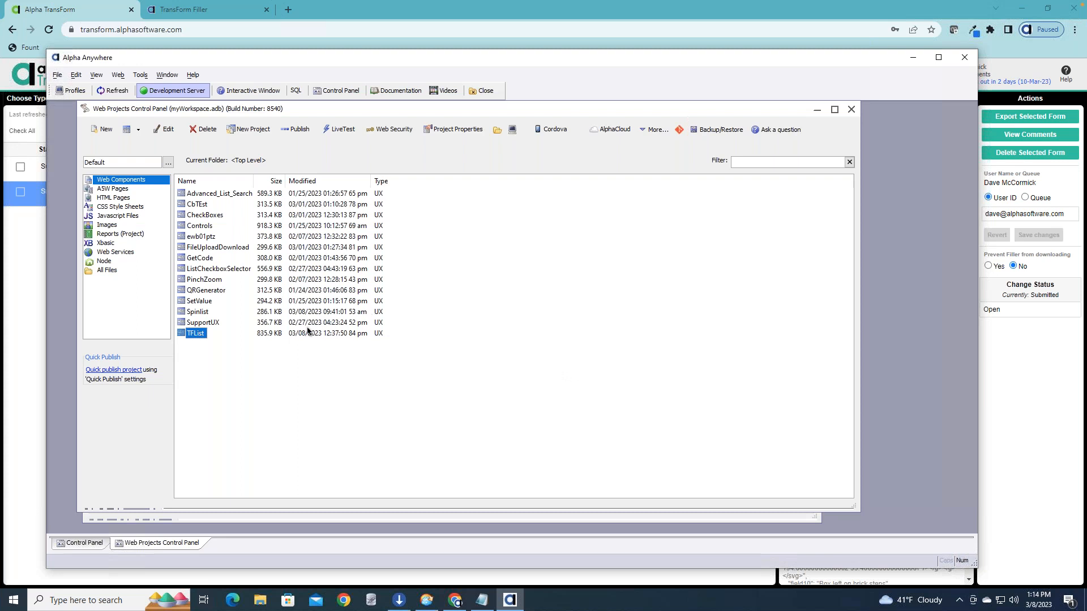
left_click(102, 129)
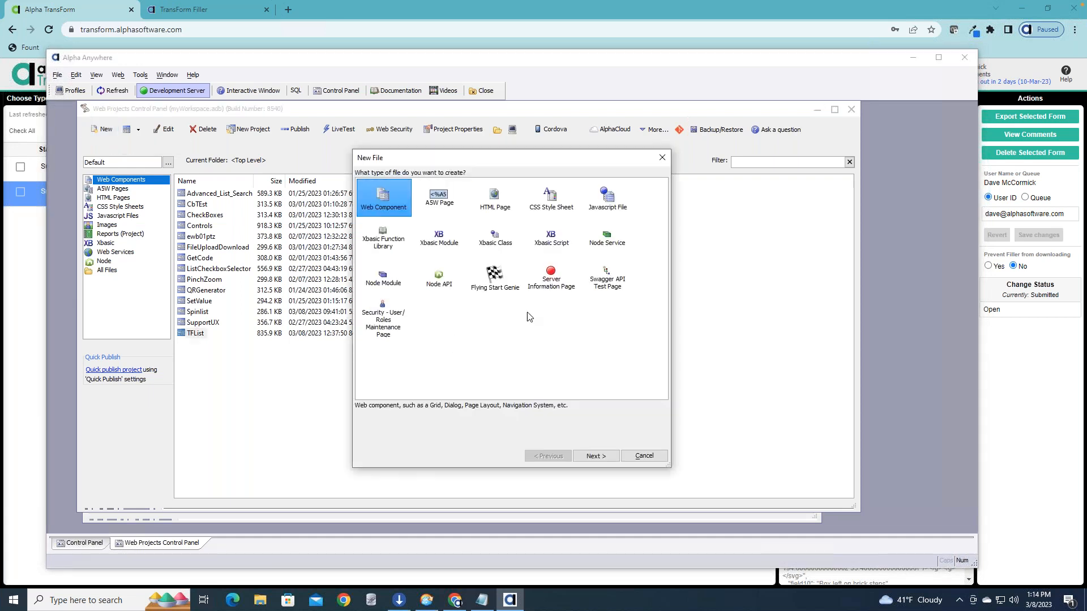
double_click(380, 203)
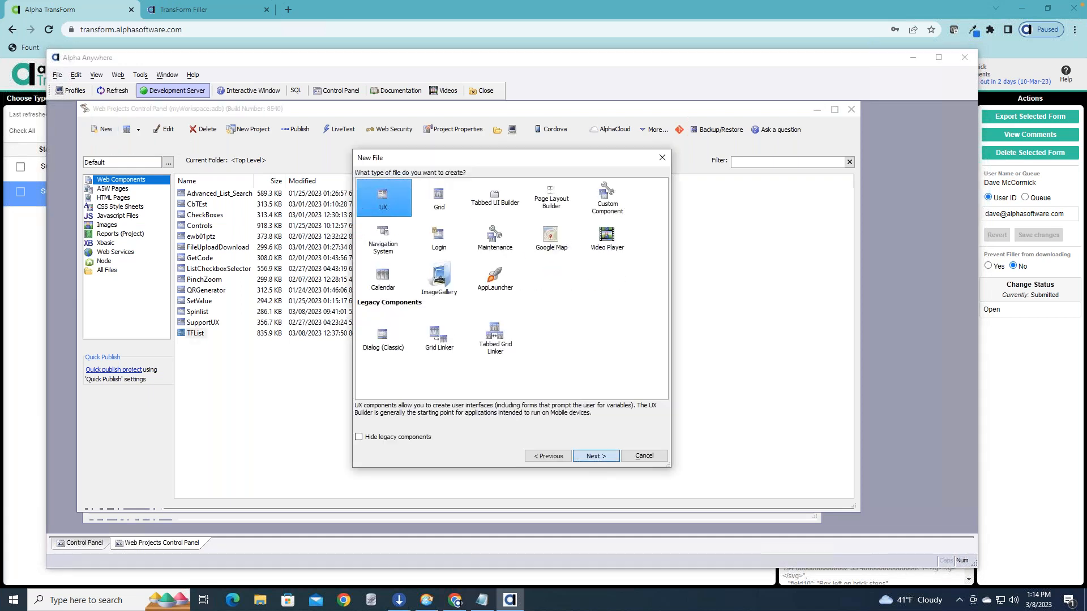
left_click(596, 456)
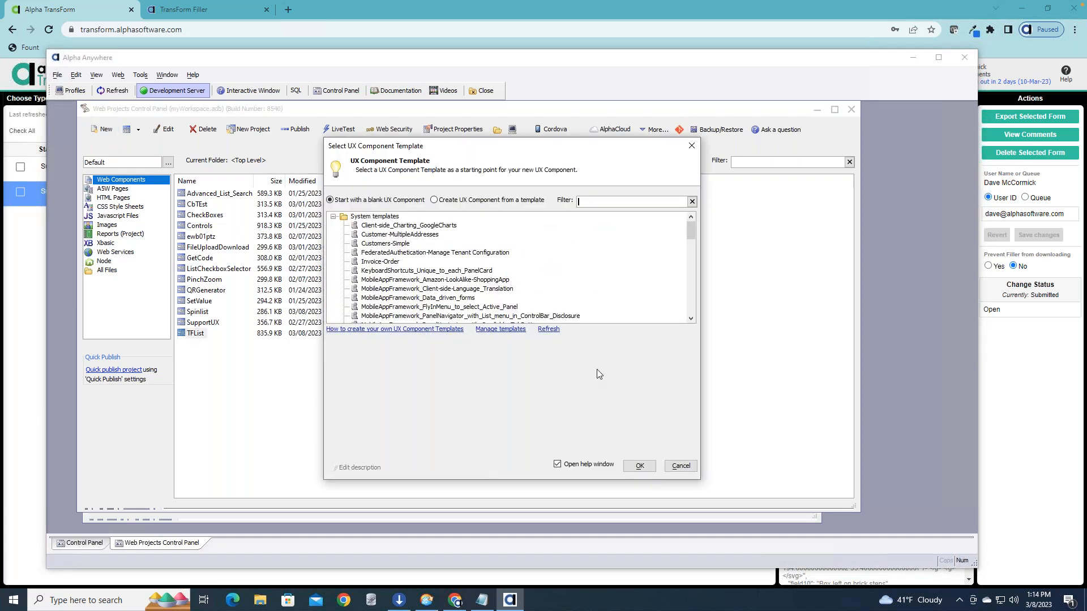
left_click(640, 467)
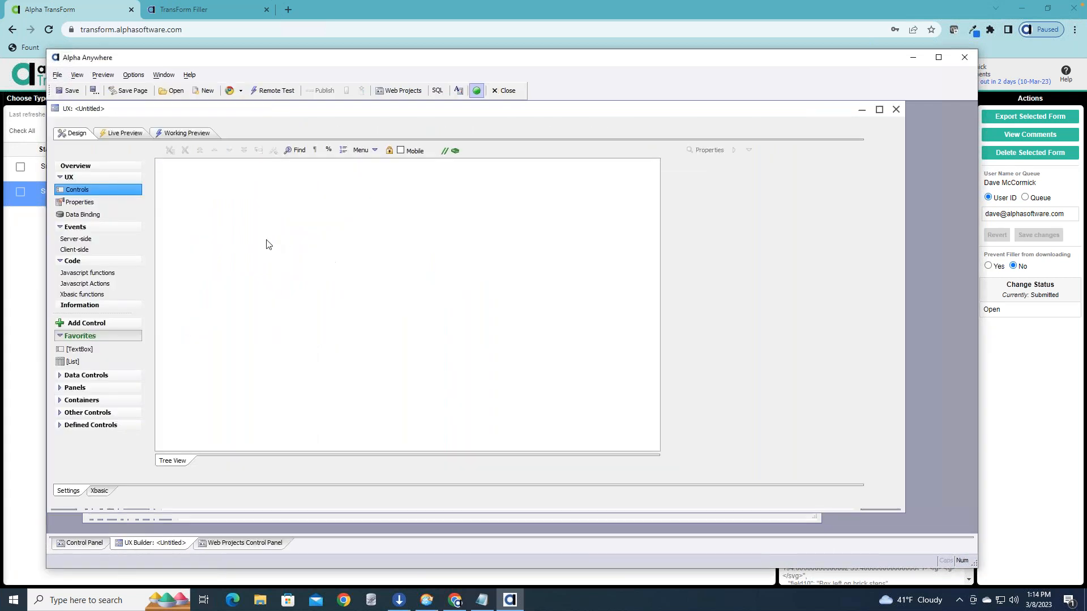
Add a List control named list1 to the component and set its data source type to TransForm.
double_click(72, 361)
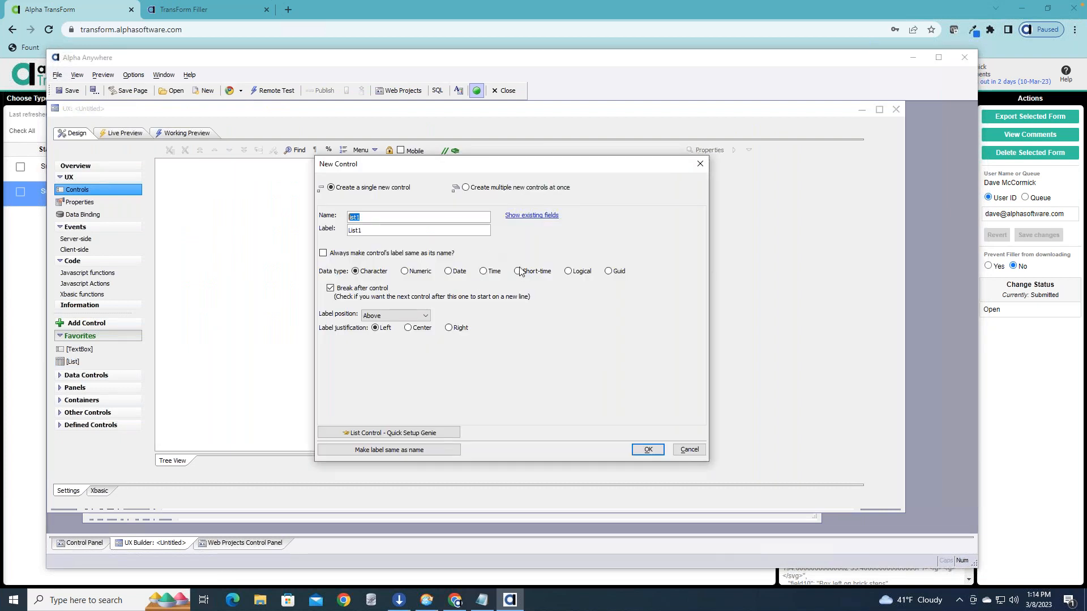
left_click(649, 450)
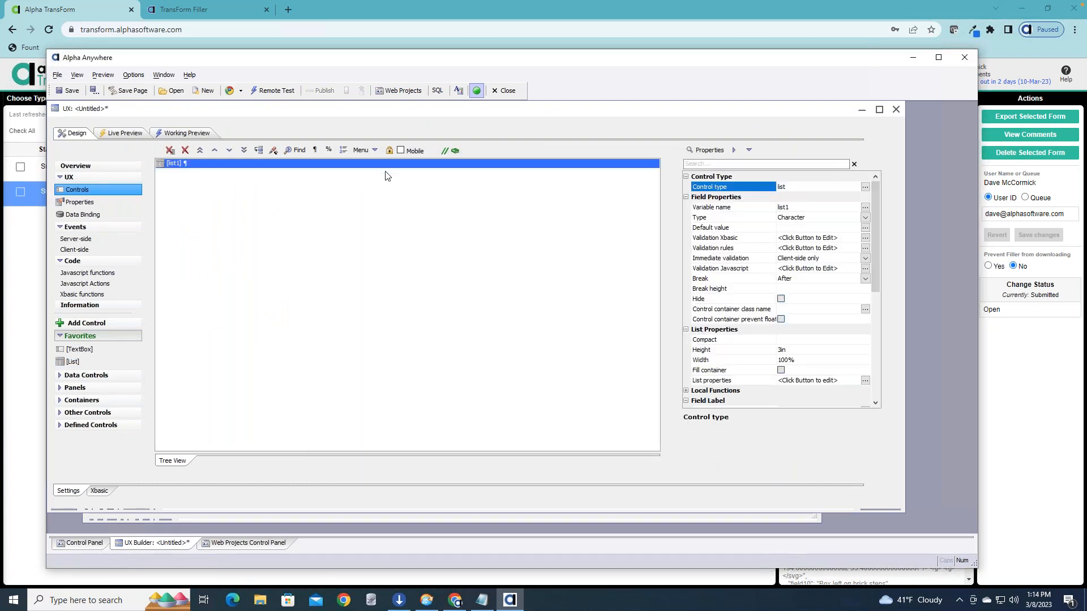
double_click(390, 168)
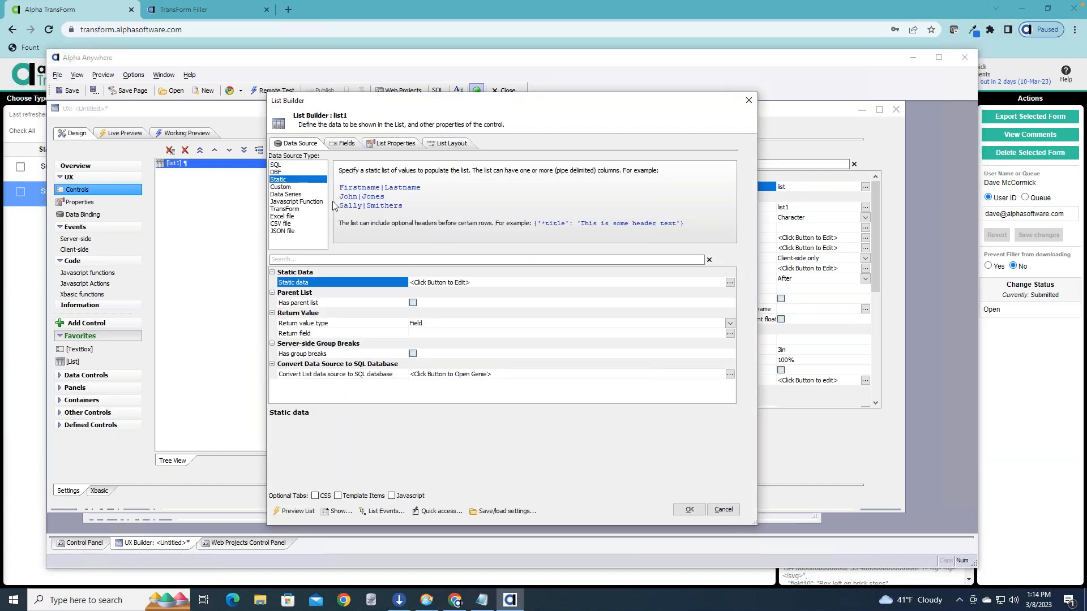
left_click(304, 209)
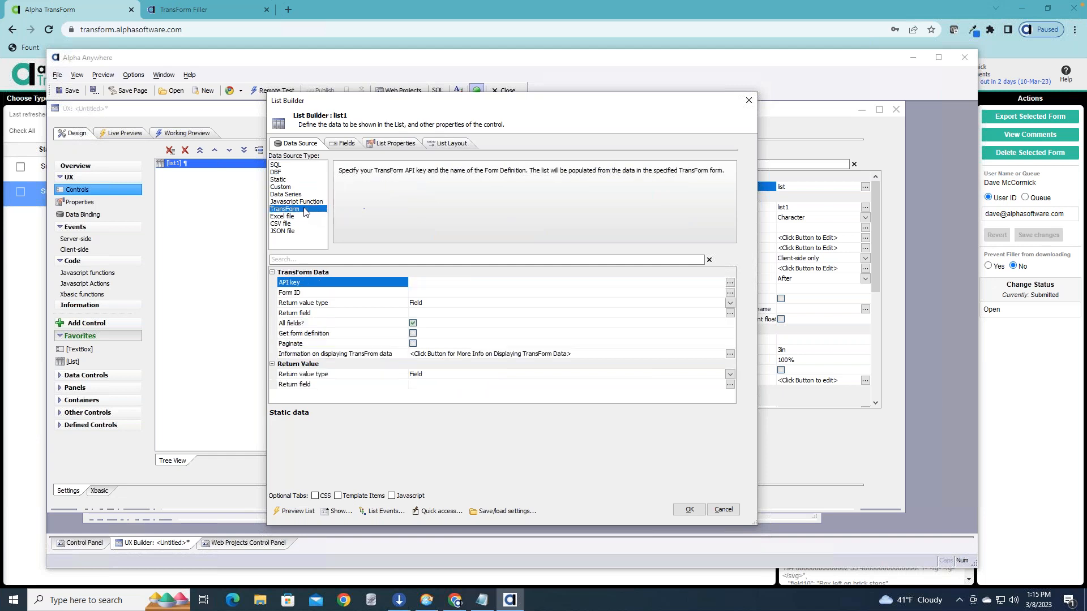
left_click(466, 284)
right_click(466, 284)
left_click(511, 321)
Switch to Alpha TransForm in the browser, open the Get API Key developer option and select the All scope.
left_click(1040, 387)
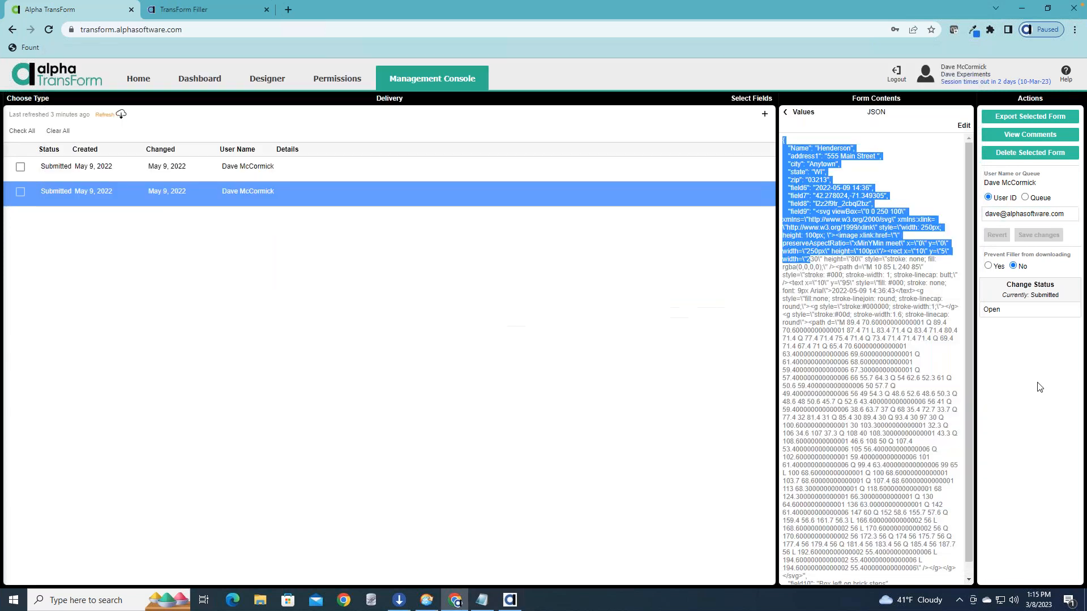
left_click(143, 81)
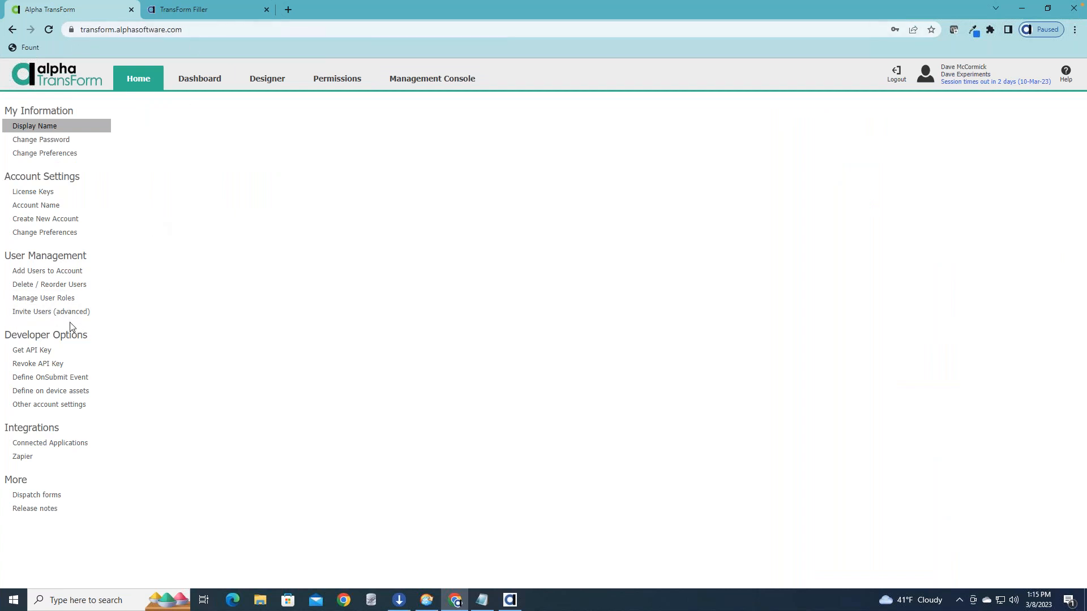
left_click(35, 351)
left_click(606, 371)
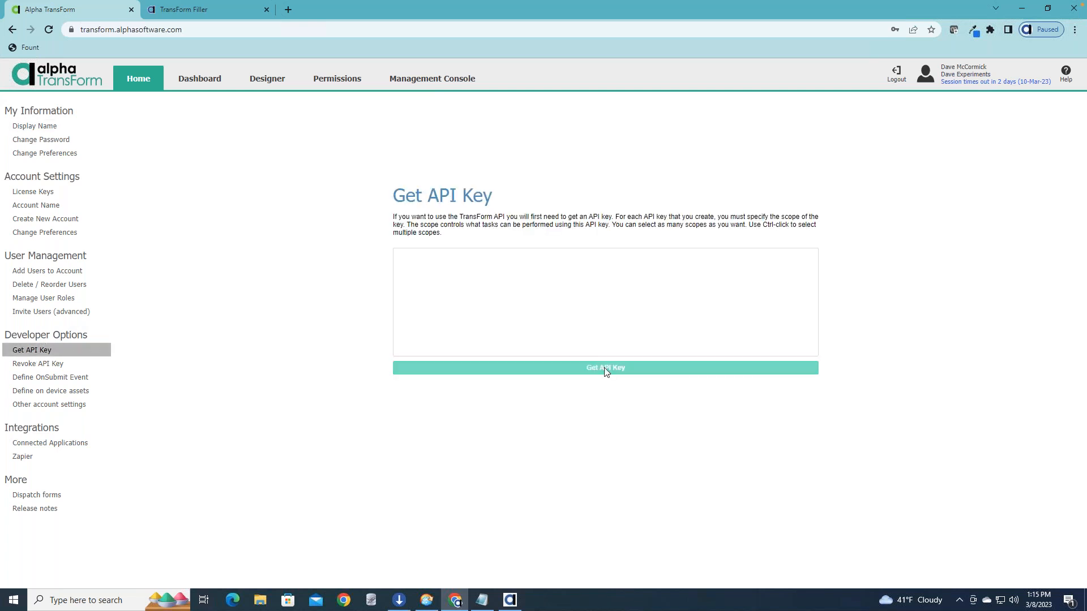
left_click(526, 301)
scroll(517, 341, "down", 4)
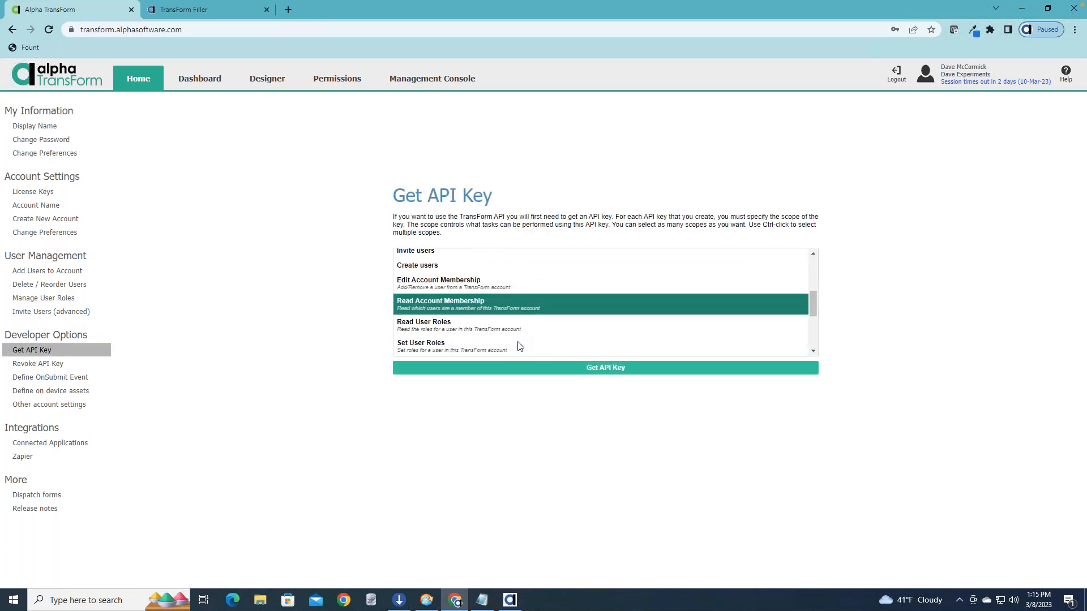
scroll(518, 341, "down", 2)
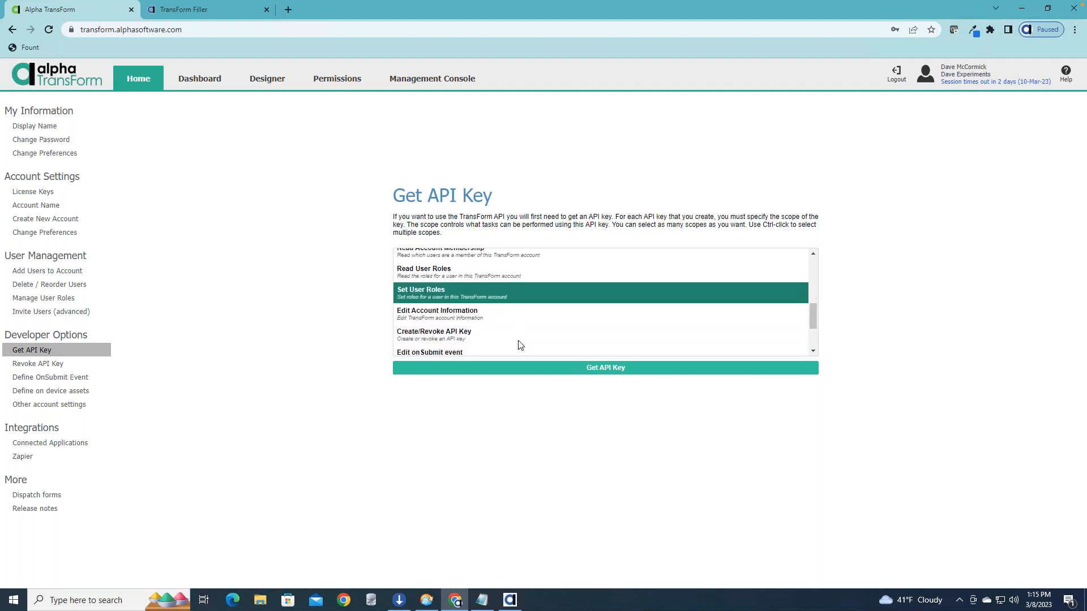
scroll(520, 345, "up", 6)
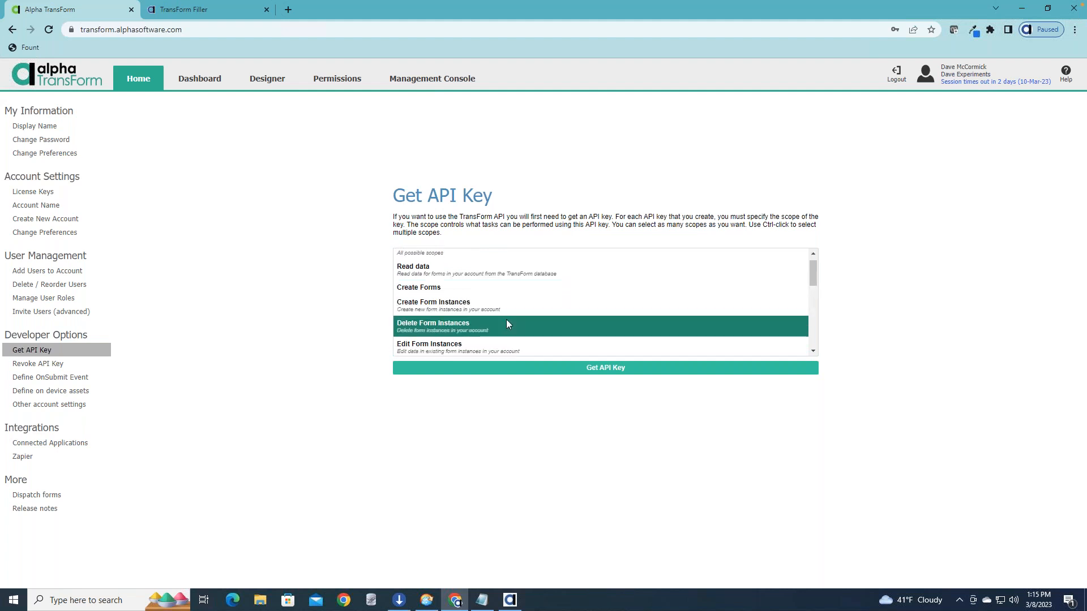
left_click(460, 258)
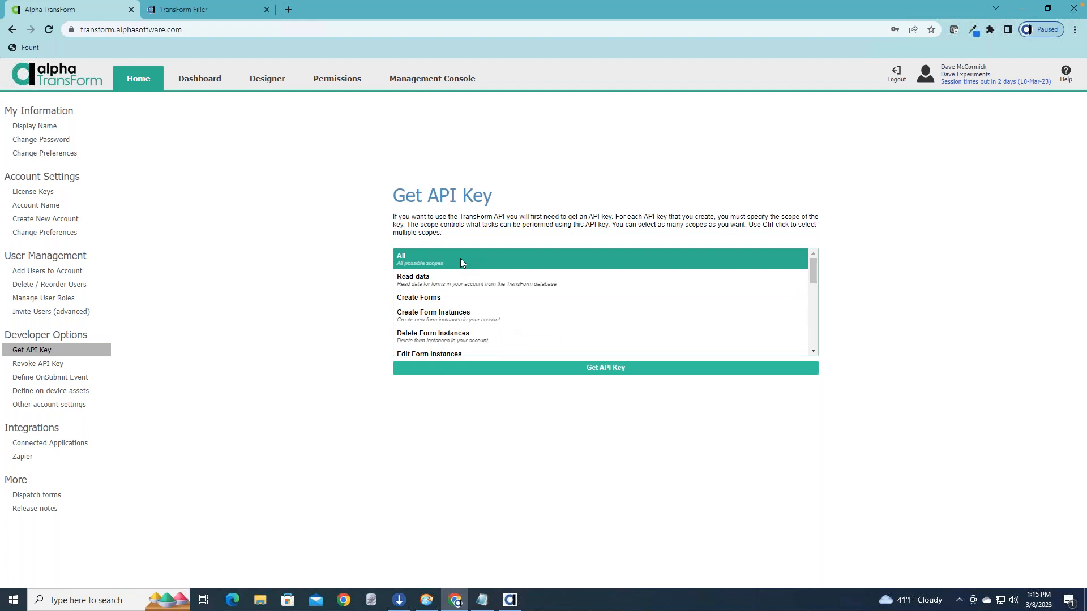
Generate the API key for the chosen scope and copy it to the clipboard.
left_click(585, 369)
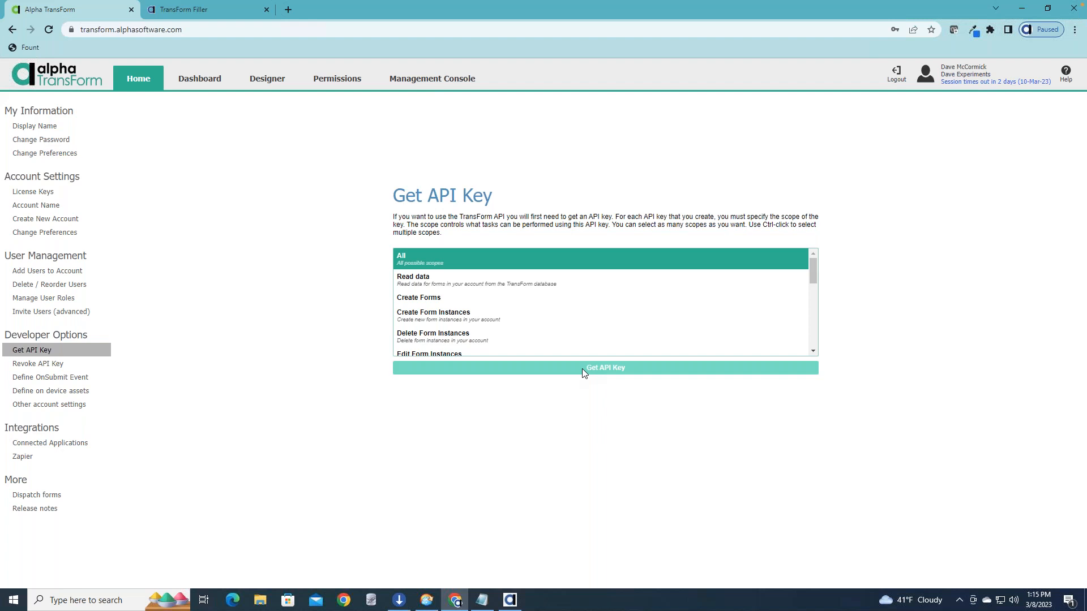
left_click(582, 369)
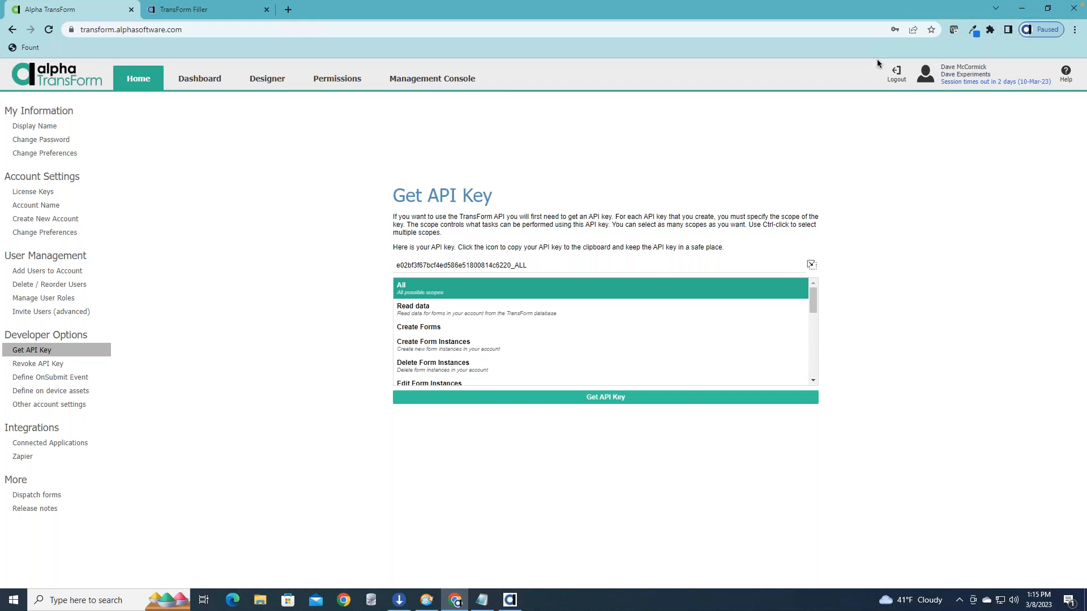
left_click(810, 265)
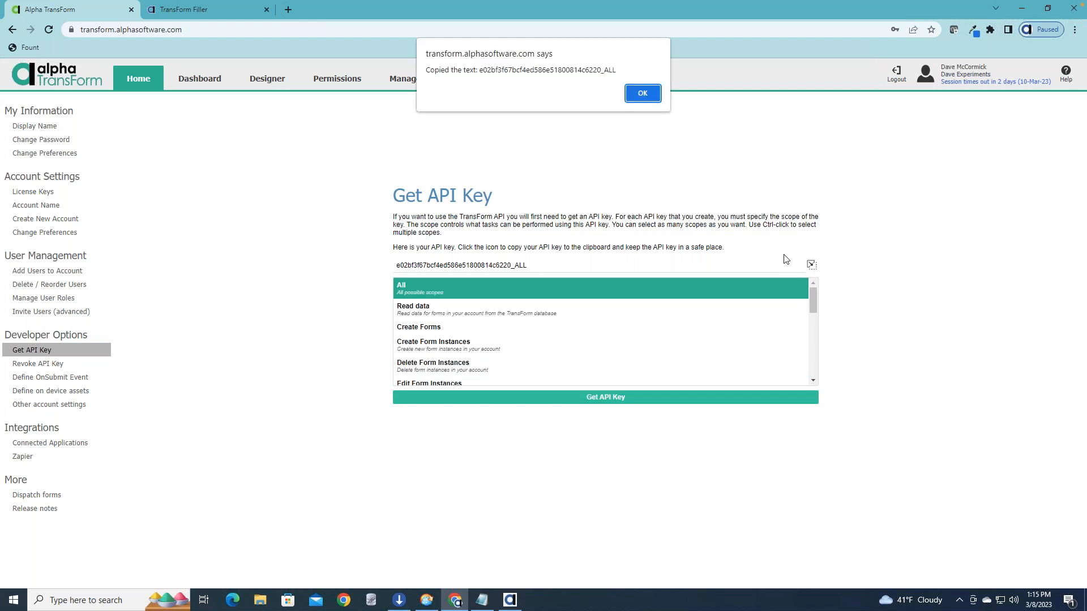
left_click(640, 92)
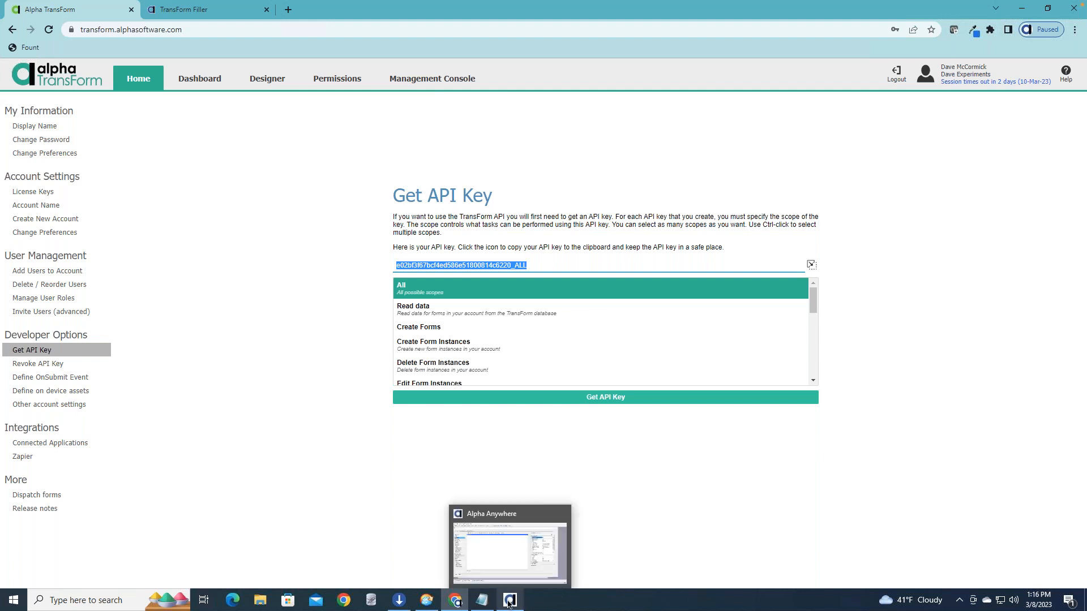
Switch to Alpha Anywhere and paste the copied API key into the list's TransForm API key property.
left_click(508, 601)
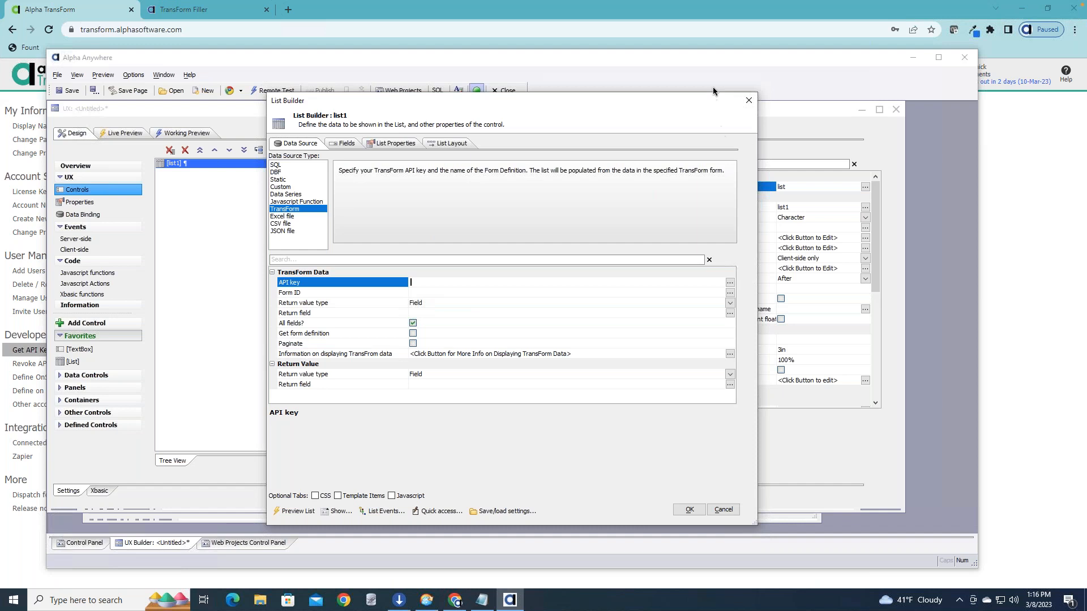
left_click(730, 283)
right_click(478, 322)
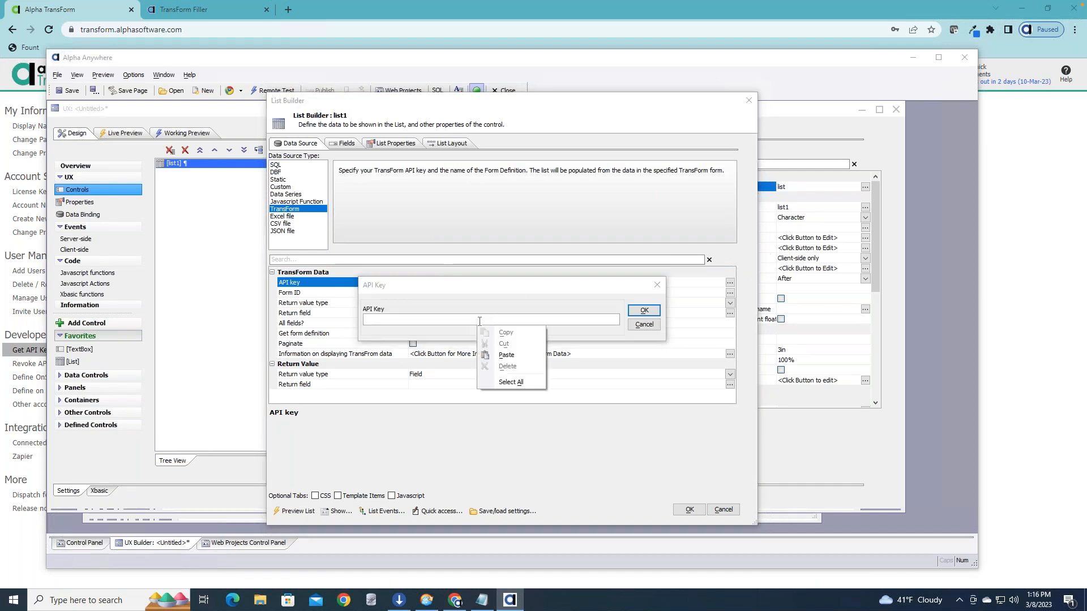
left_click(515, 355)
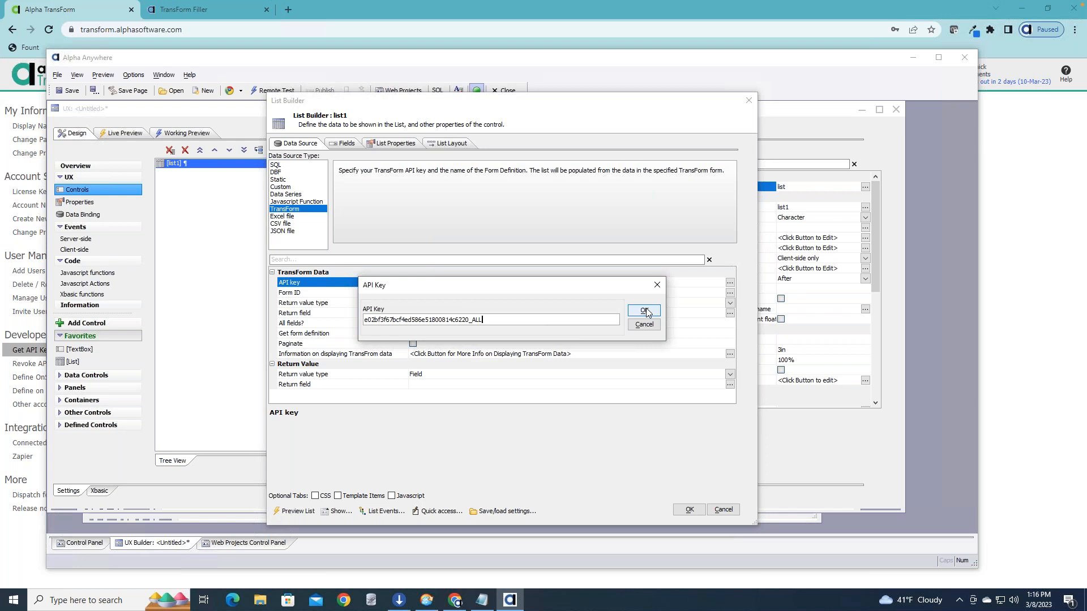
left_click(643, 310)
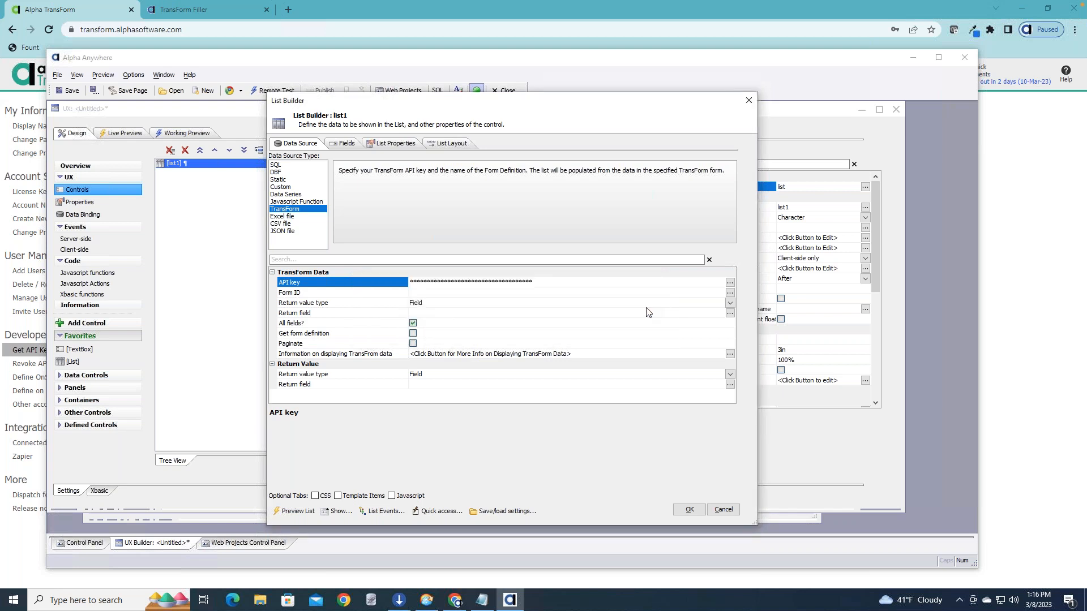
Set the list's Form ID to the Delivery form definition.
left_click(447, 293)
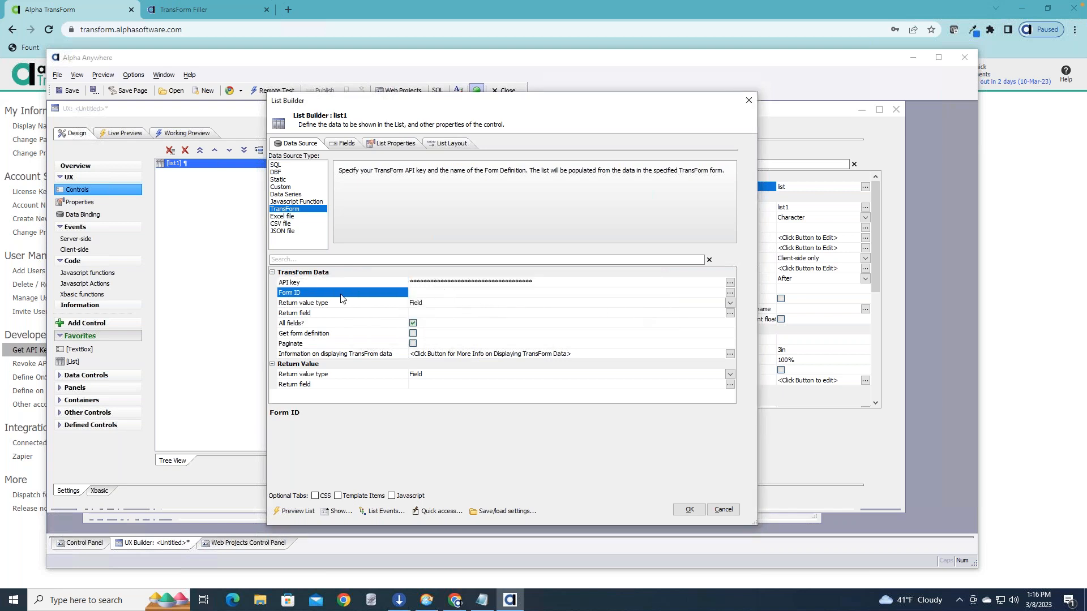
left_click(731, 293)
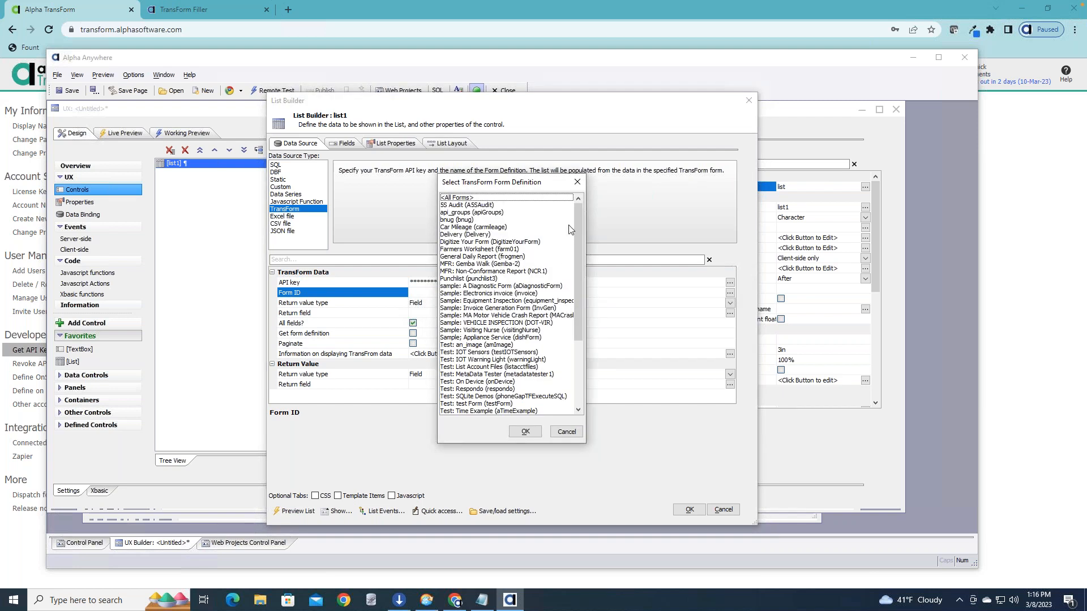
left_click_drag(581, 219, 580, 325)
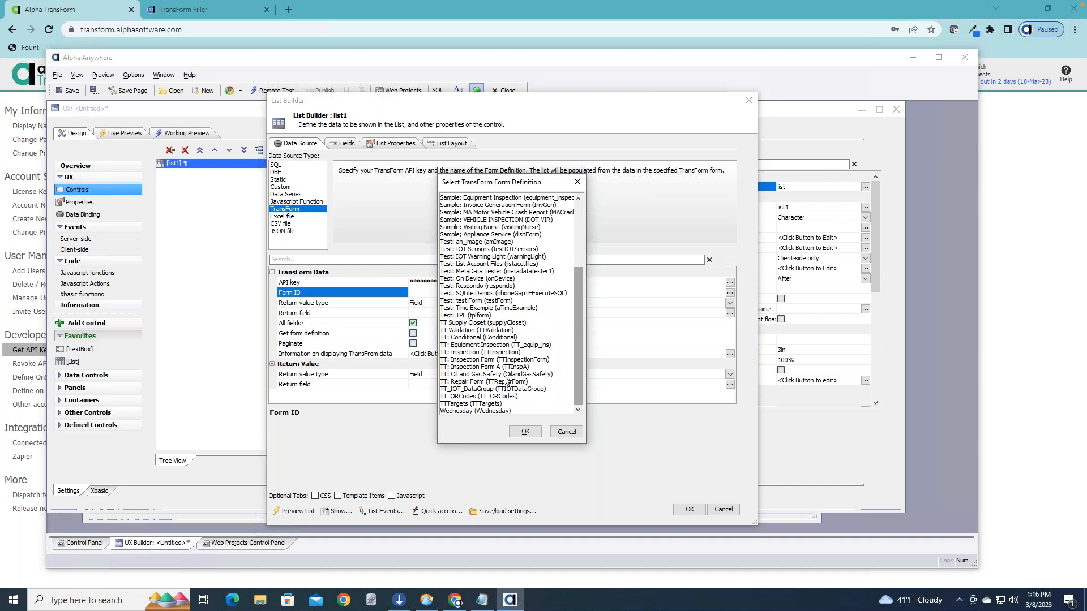
left_click(506, 412)
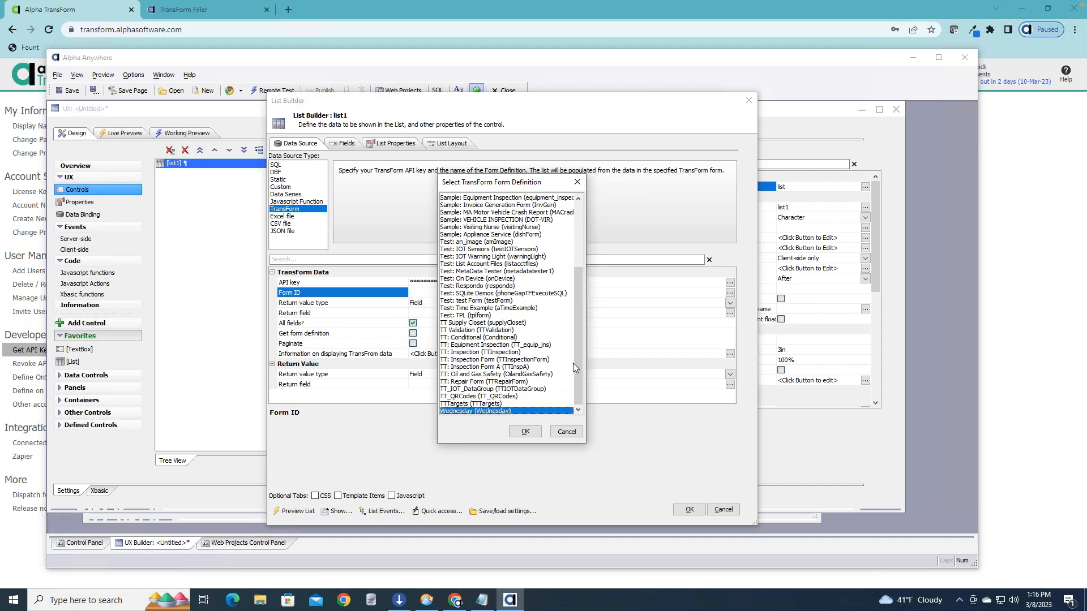
left_click_drag(581, 363, 577, 308)
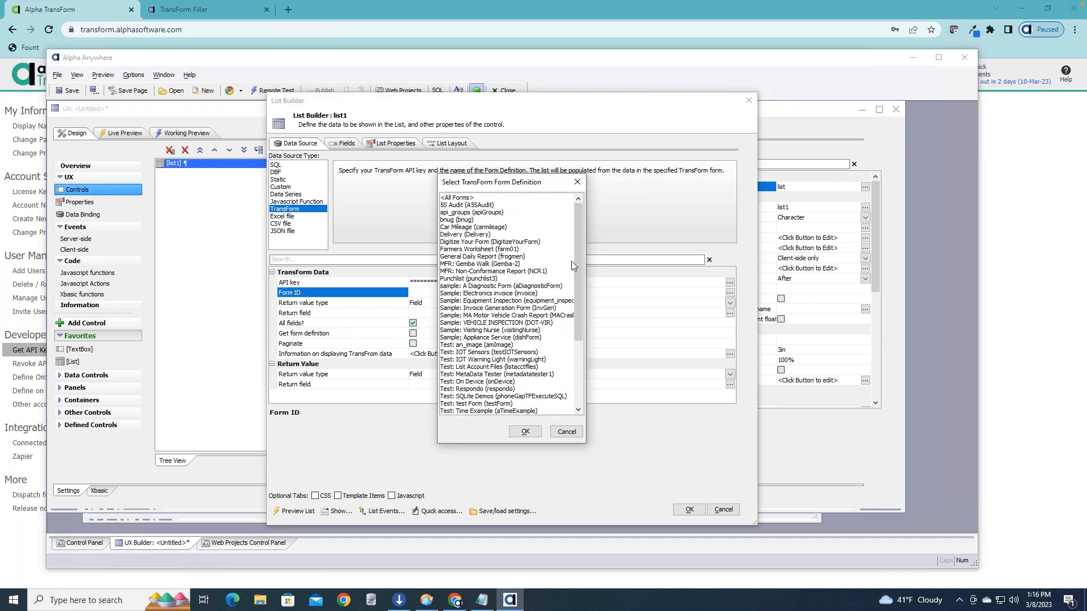
left_click(476, 235)
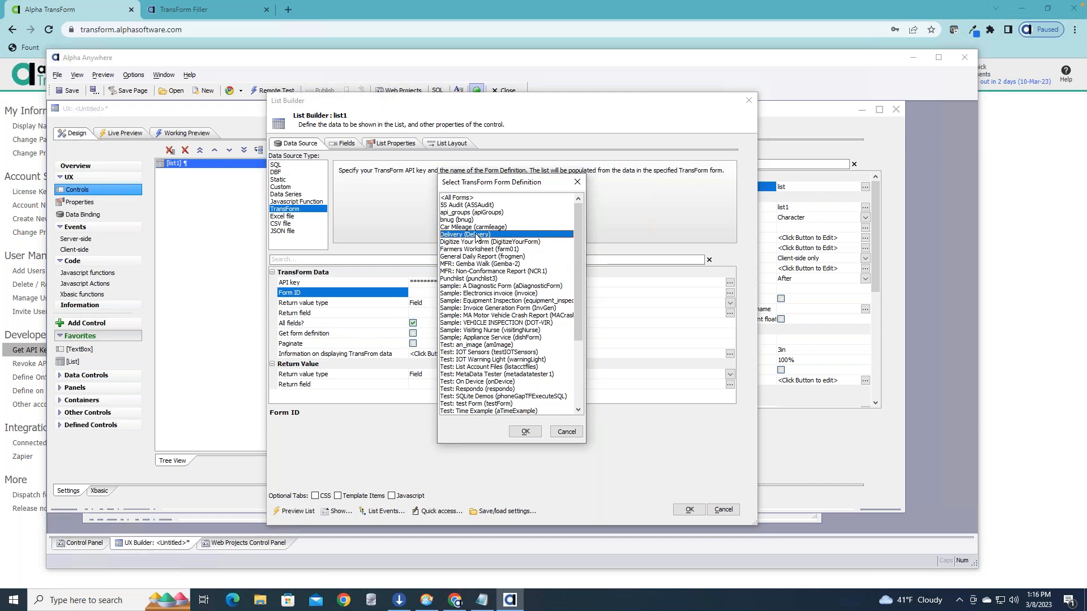
left_click(526, 433)
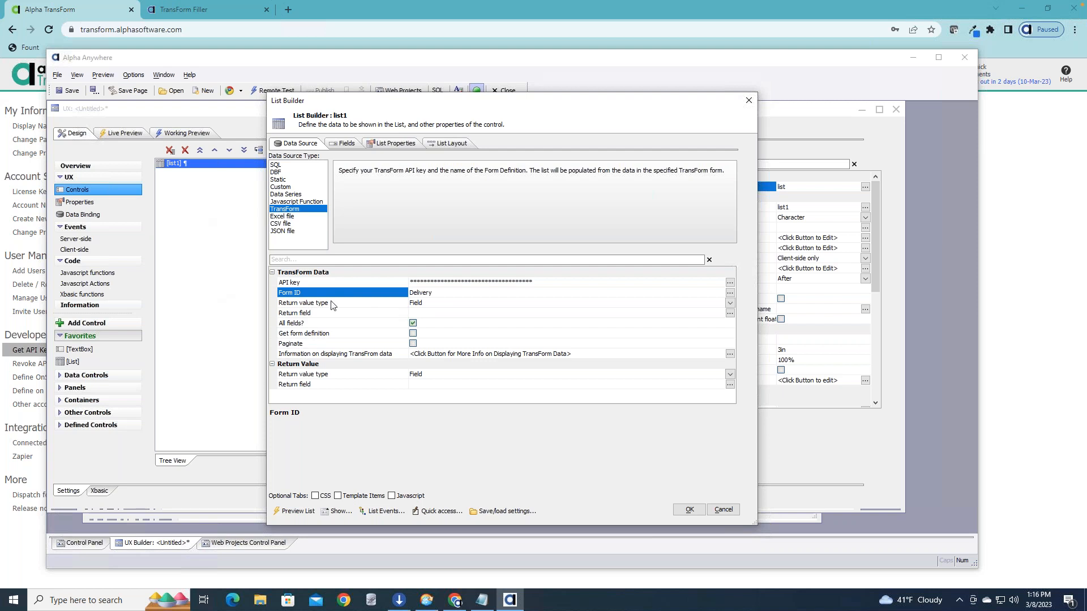
Examine the list's Return field, All fields? and Return value type properties, keeping Field as the return value type.
left_click(444, 313)
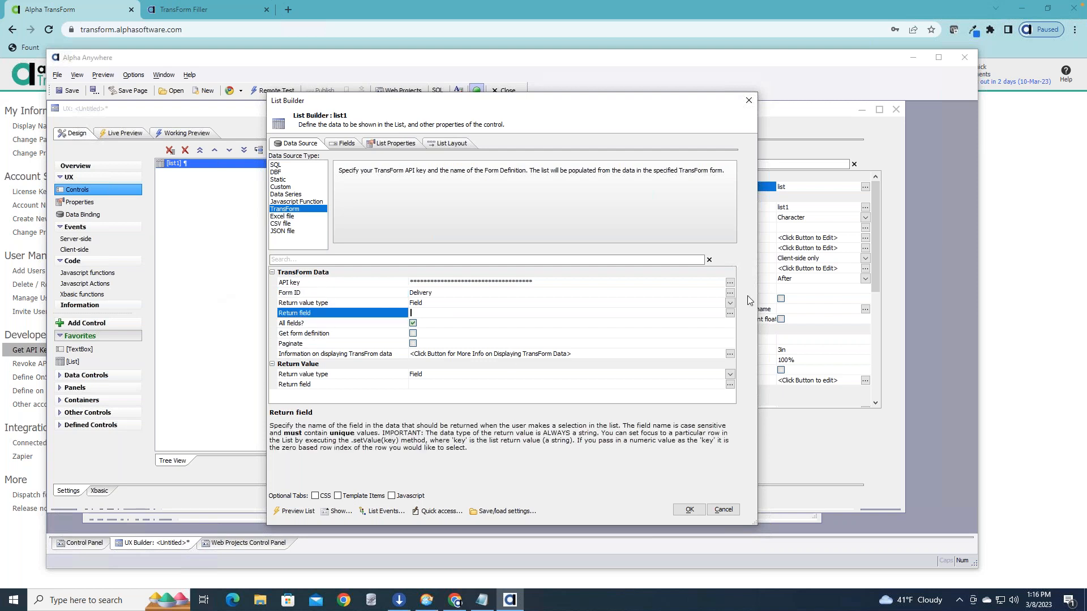
left_click(729, 324)
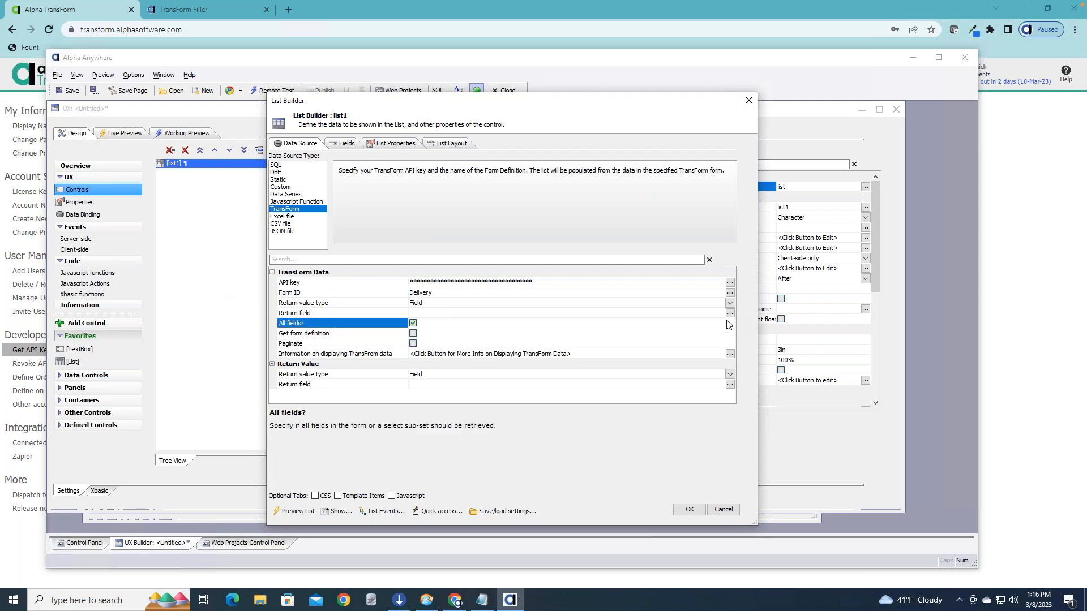
left_click(563, 304)
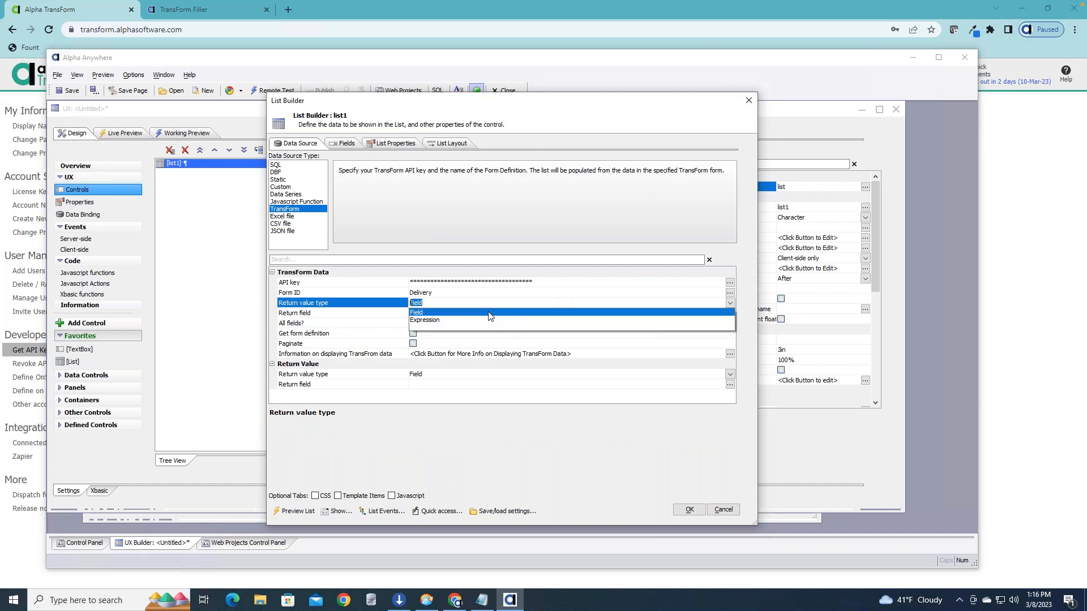
left_click(491, 315)
left_click(432, 313)
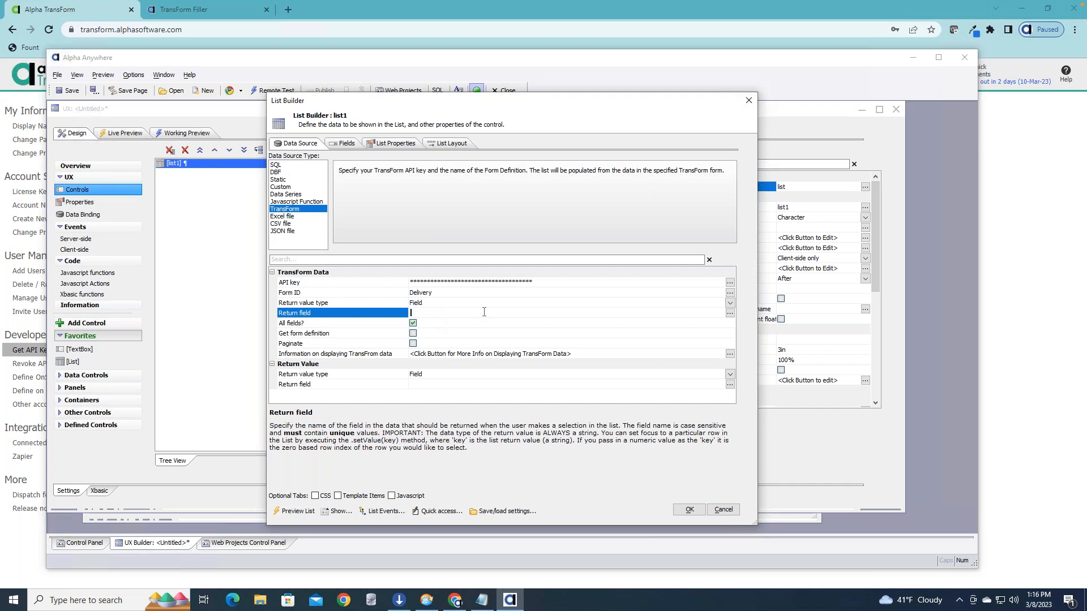
left_click(729, 305)
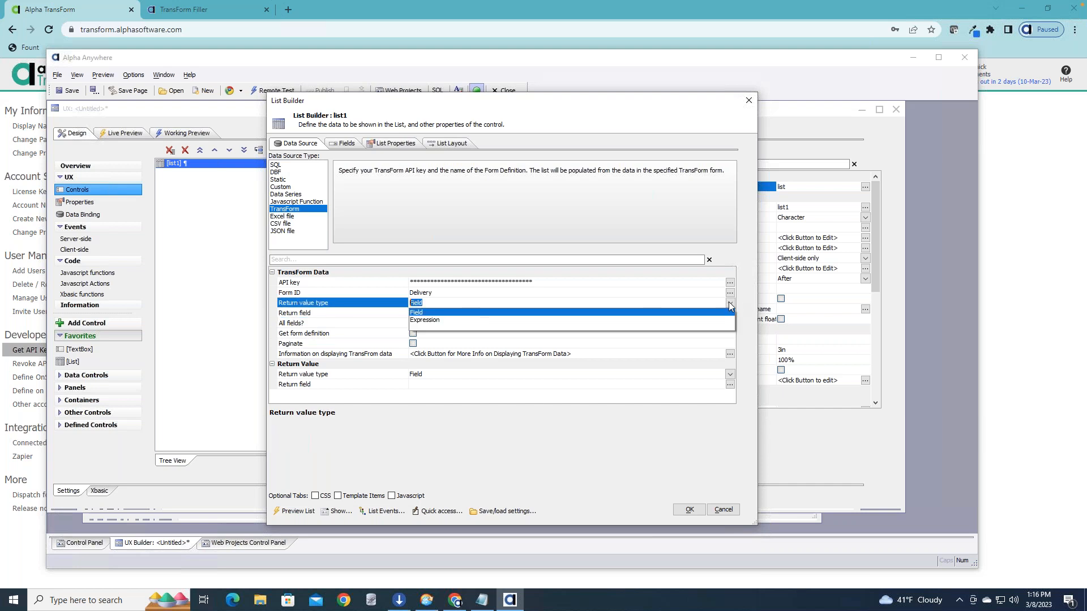
left_click(440, 314)
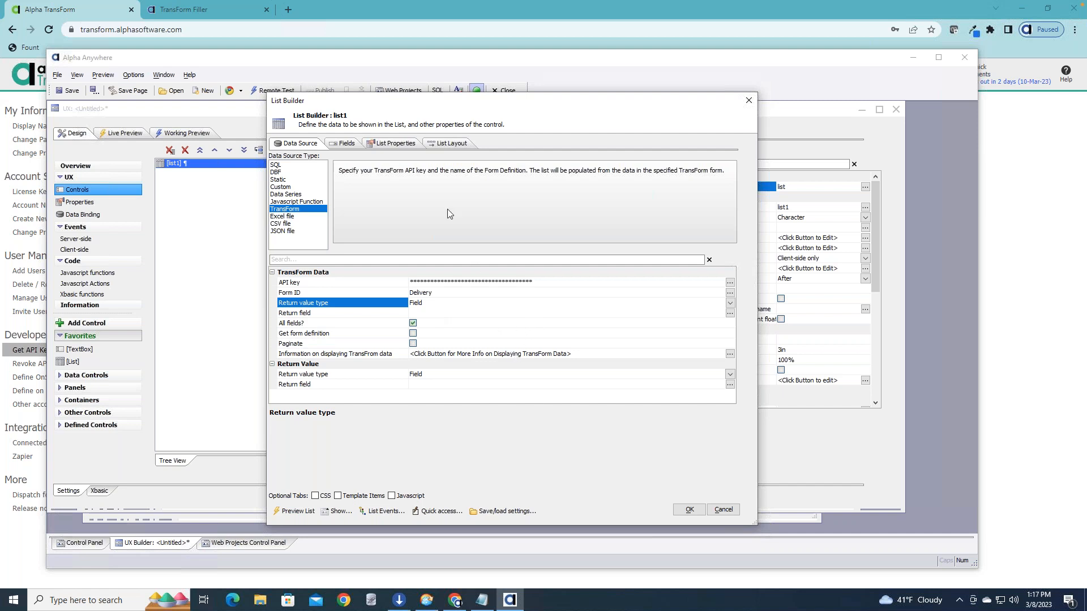
View the list's fields, switch to Alpha TransForm's Designer and examine the title and field name of the Recipient Name field.
left_click(343, 145)
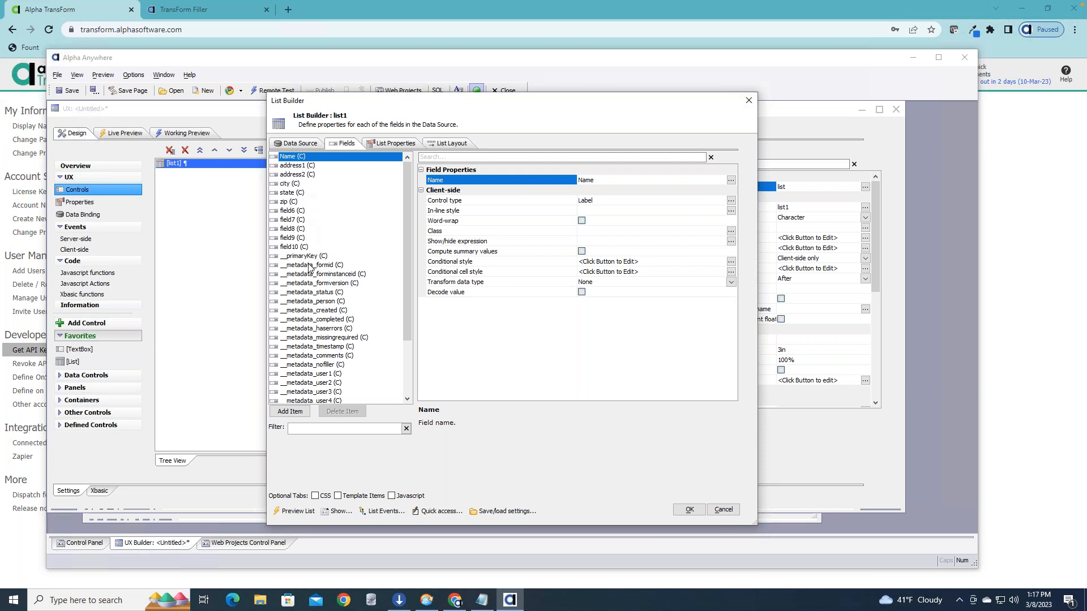
left_click(370, 15)
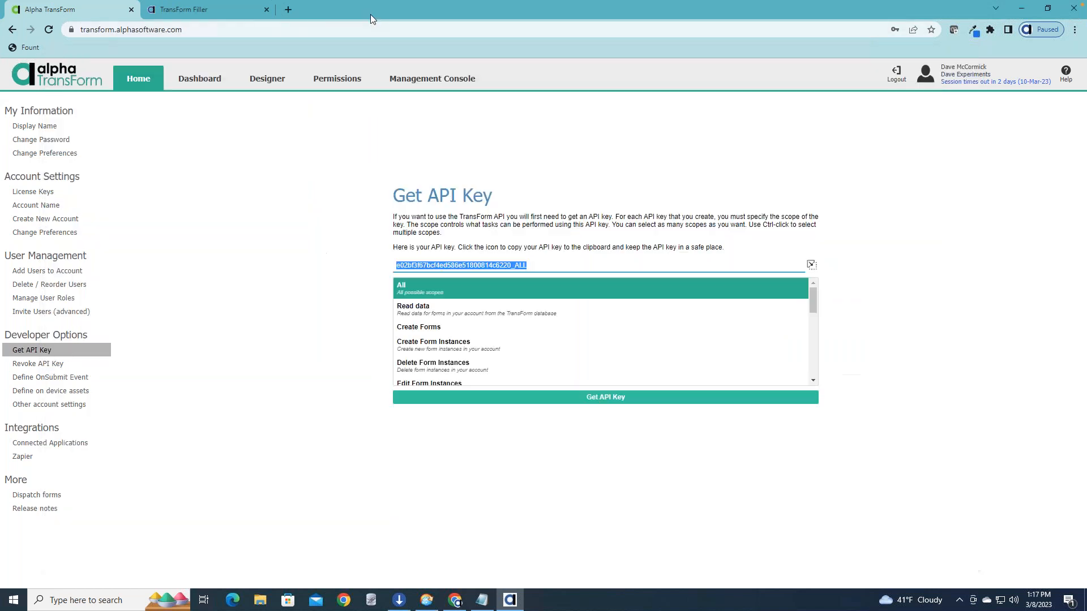
left_click(280, 79)
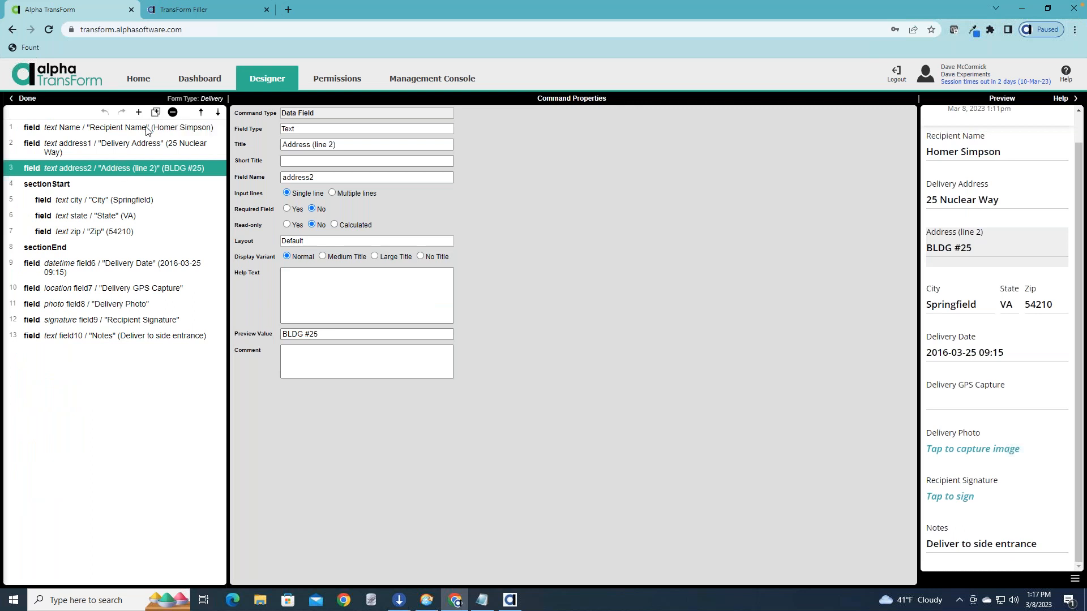
left_click(147, 129)
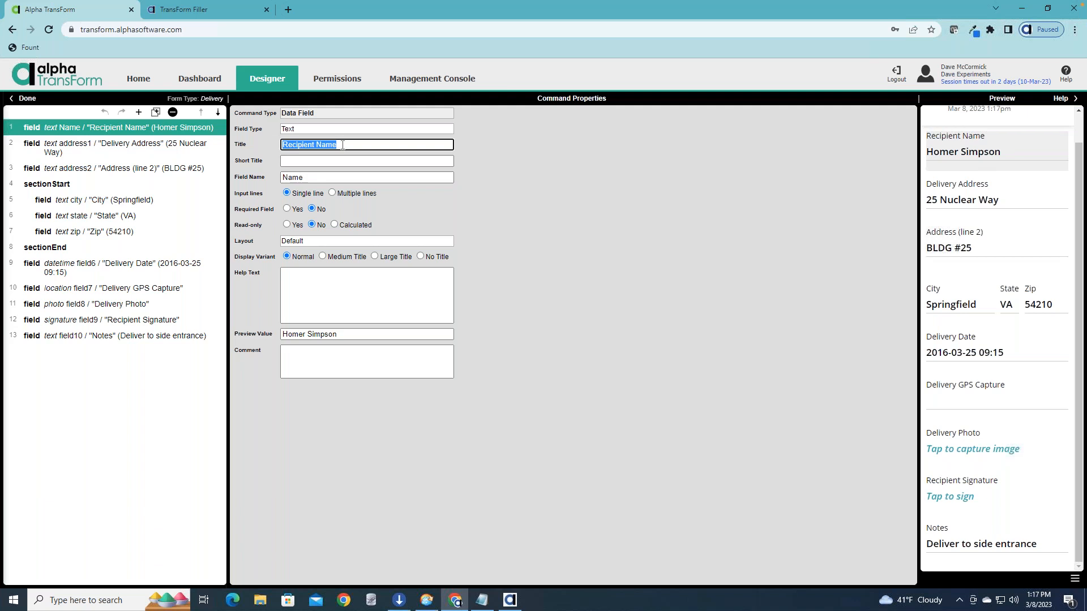
left_click(315, 177)
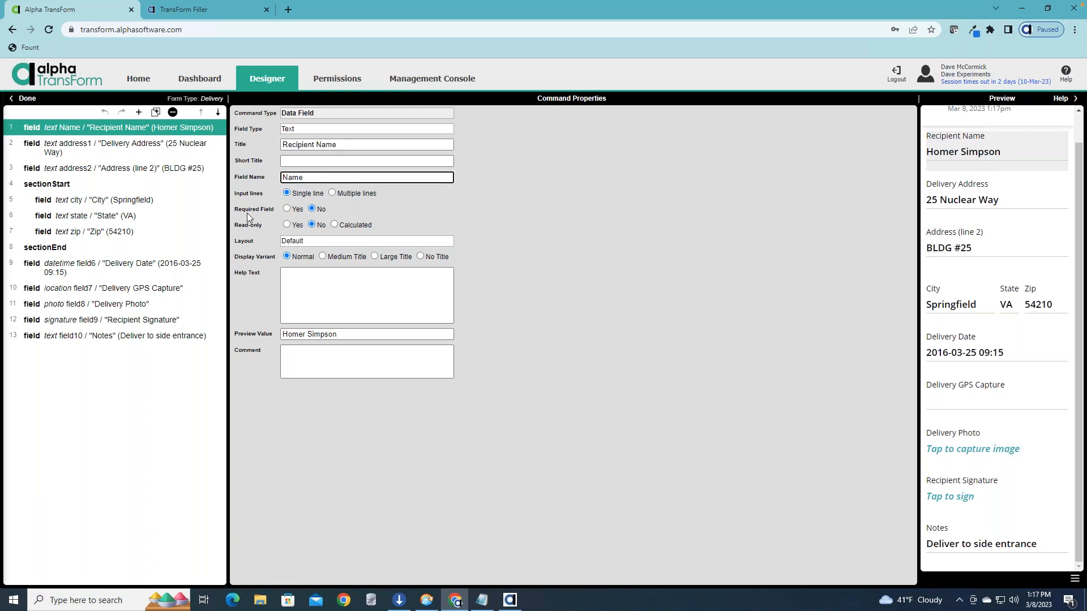
Examine the titles and field names of the Delivery form's date, GPS capture, photo and signature fields.
left_click(74, 266)
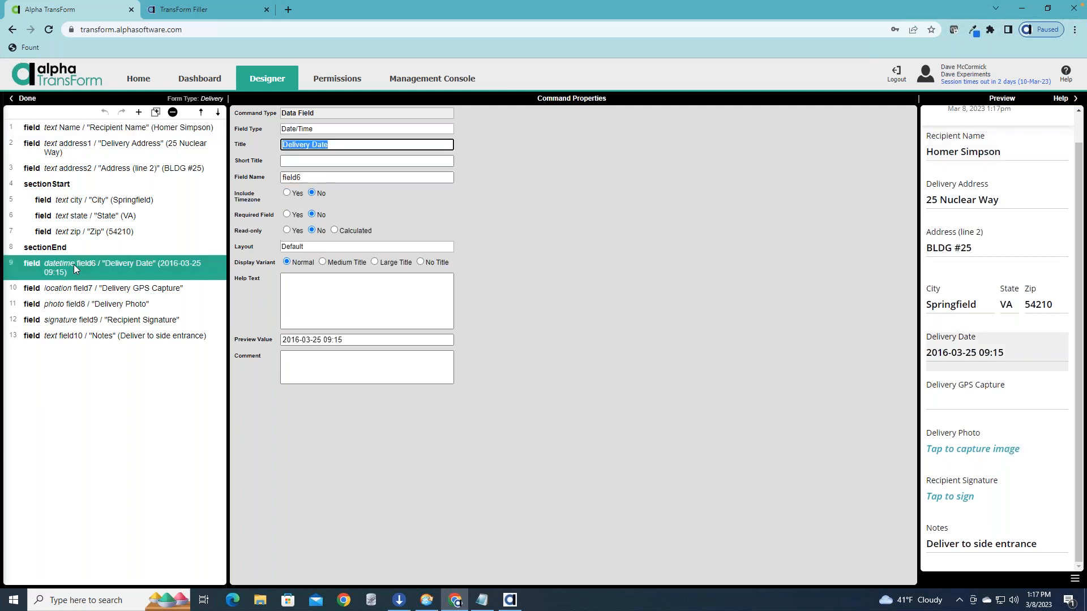
left_click(118, 289)
left_click(114, 308)
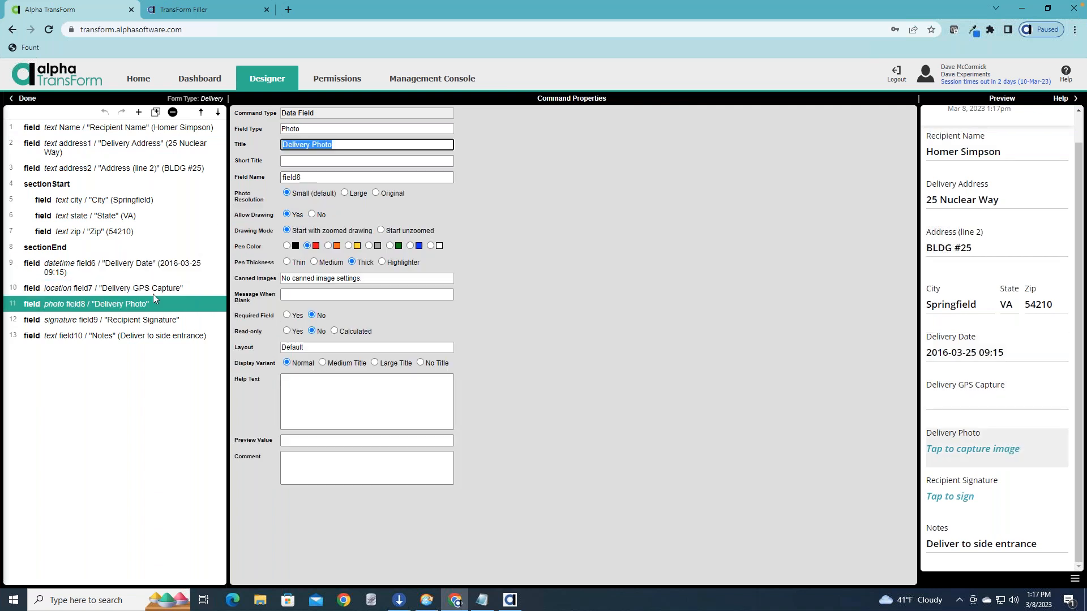
left_click(314, 177)
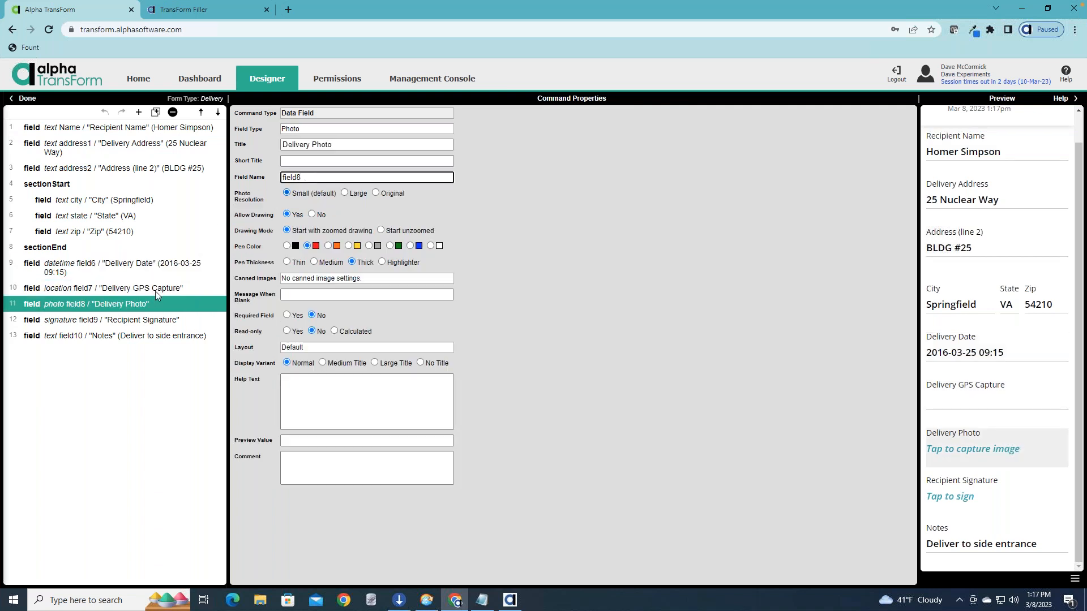
left_click(147, 320)
left_click(314, 177)
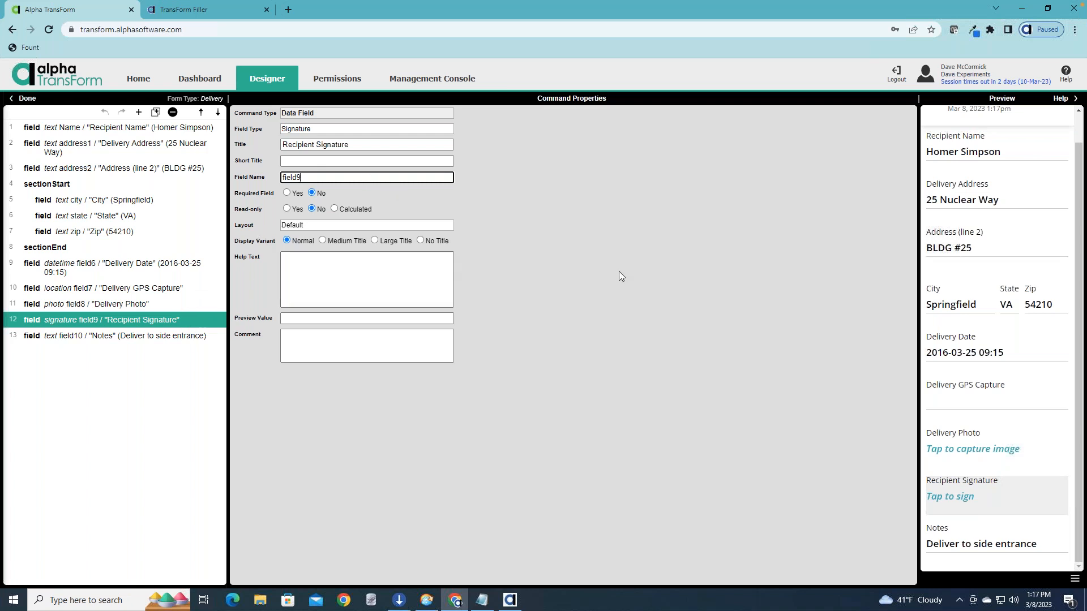
left_click(171, 302)
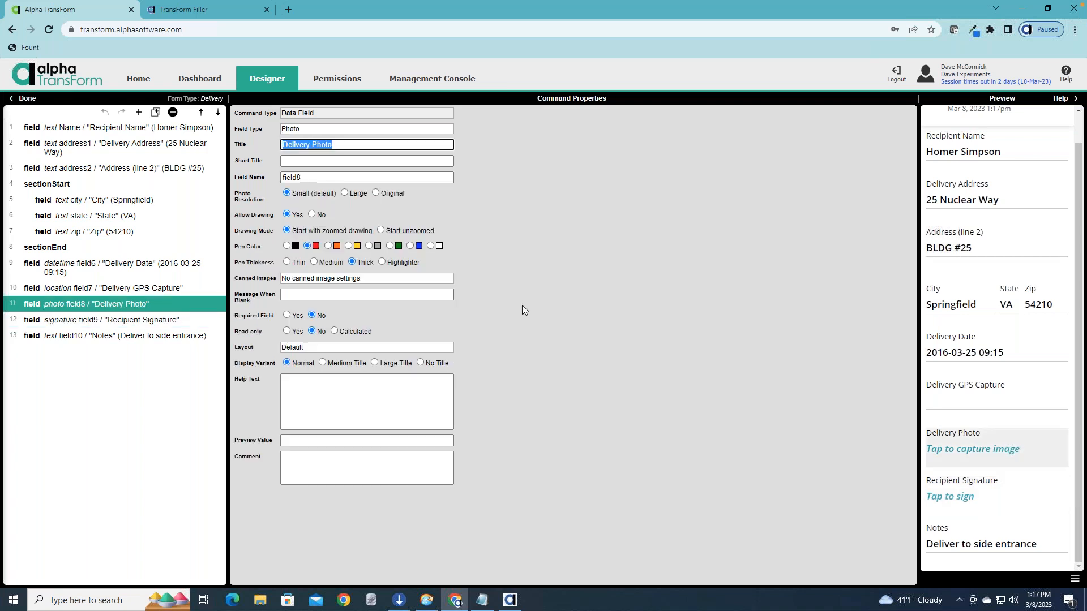
Switch back to Alpha Anywhere and examine the properties of the list's address1 and address2 fields.
key("super+Tab")
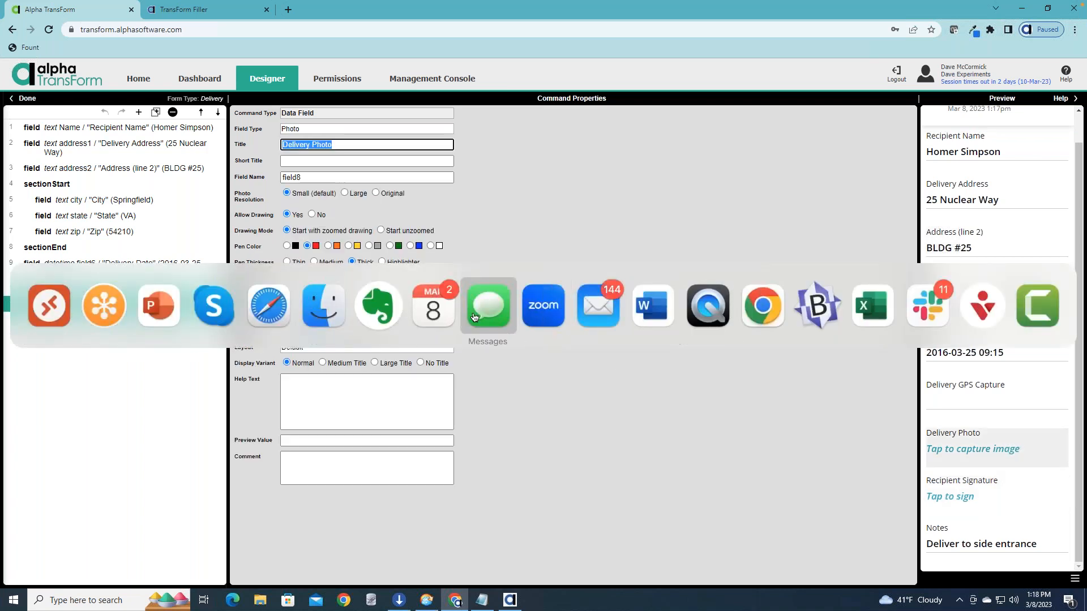
key("super+Tab")
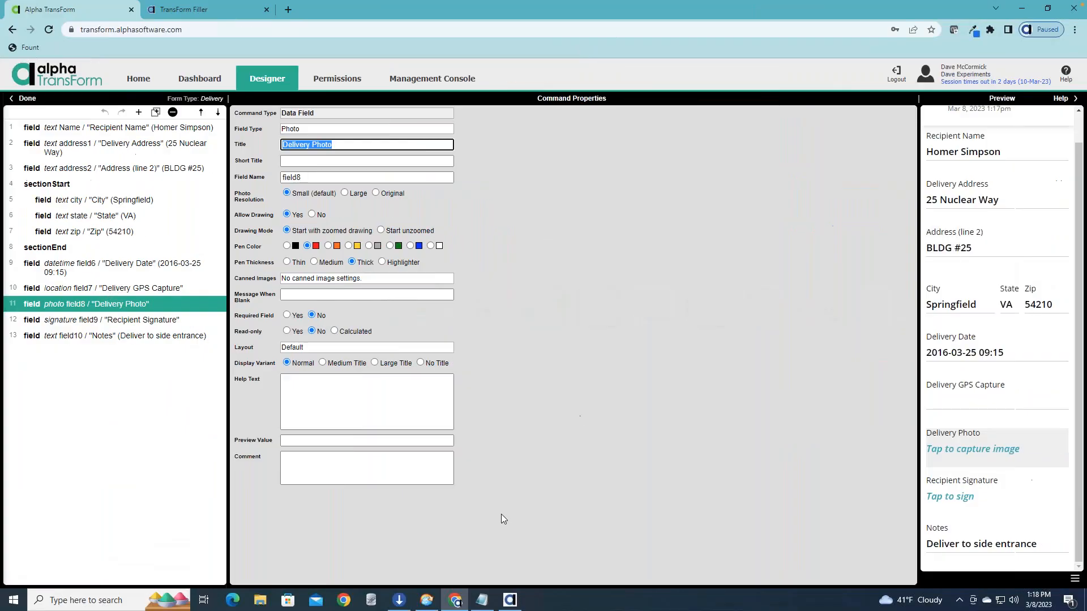
left_click(509, 599)
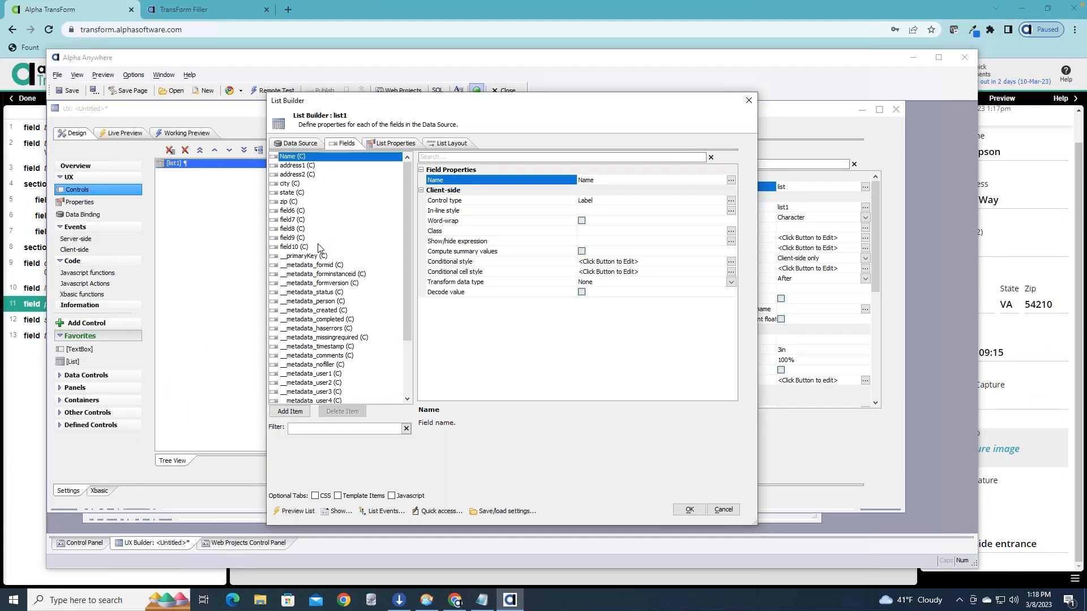
left_click(310, 165)
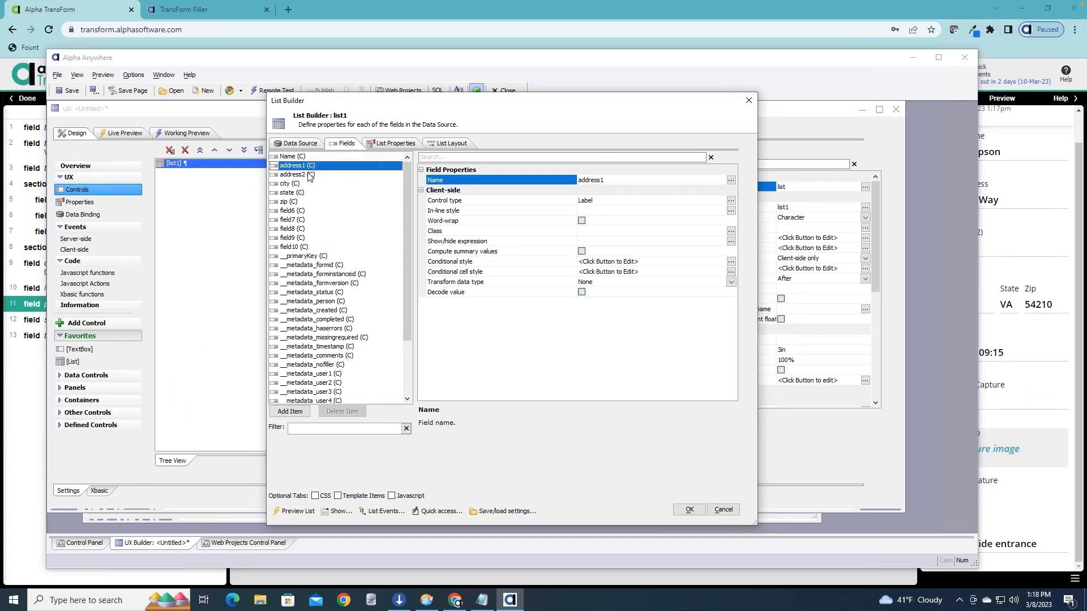
left_click(310, 175)
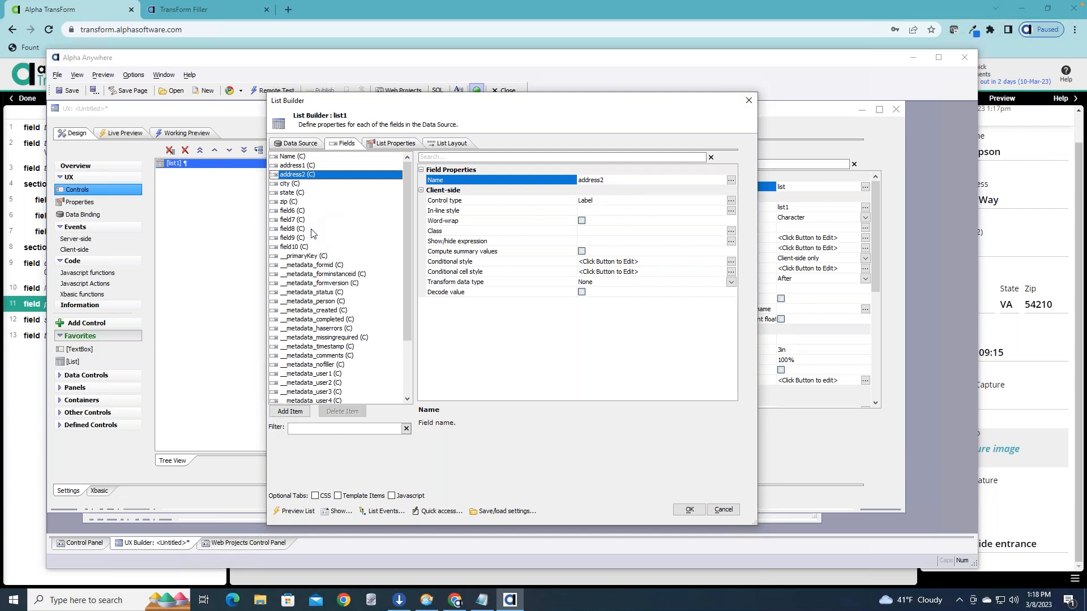
Set the control type of the list's field8 to Image.
left_click(286, 231)
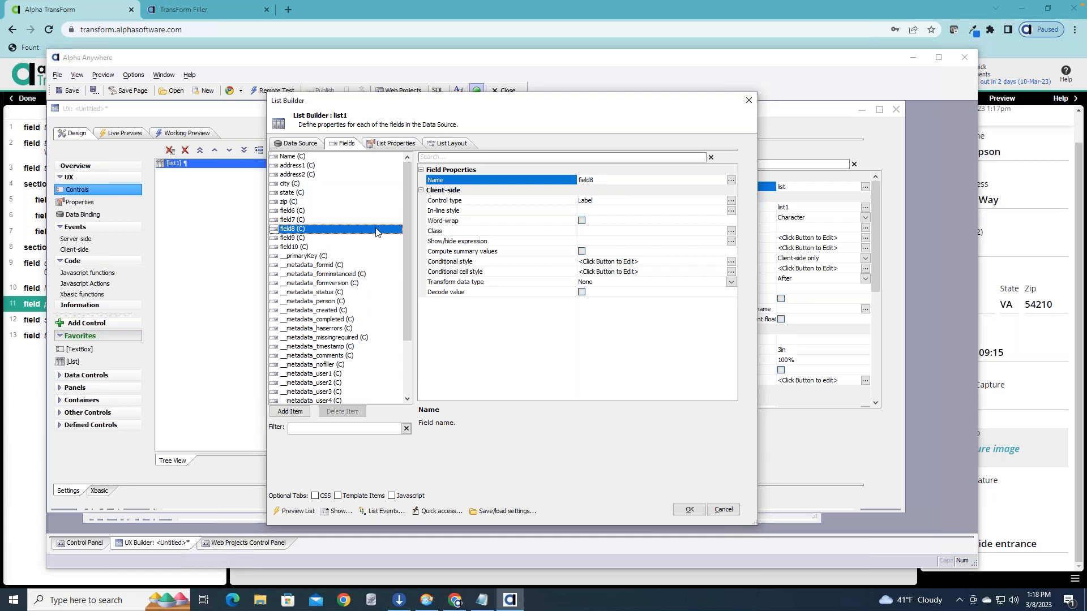
left_click(730, 201)
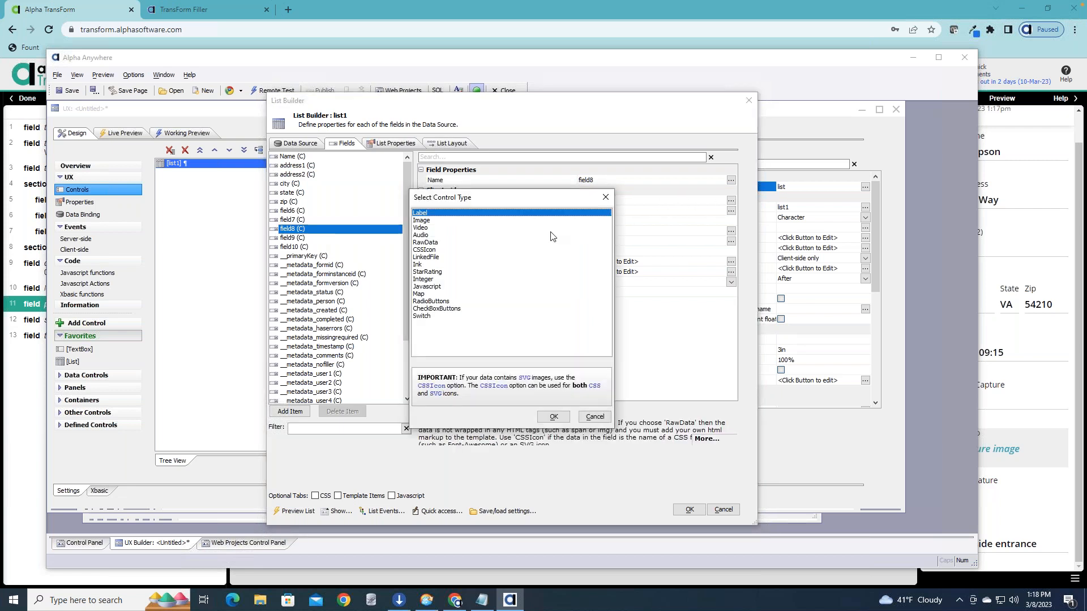
left_click(427, 223)
left_click(554, 416)
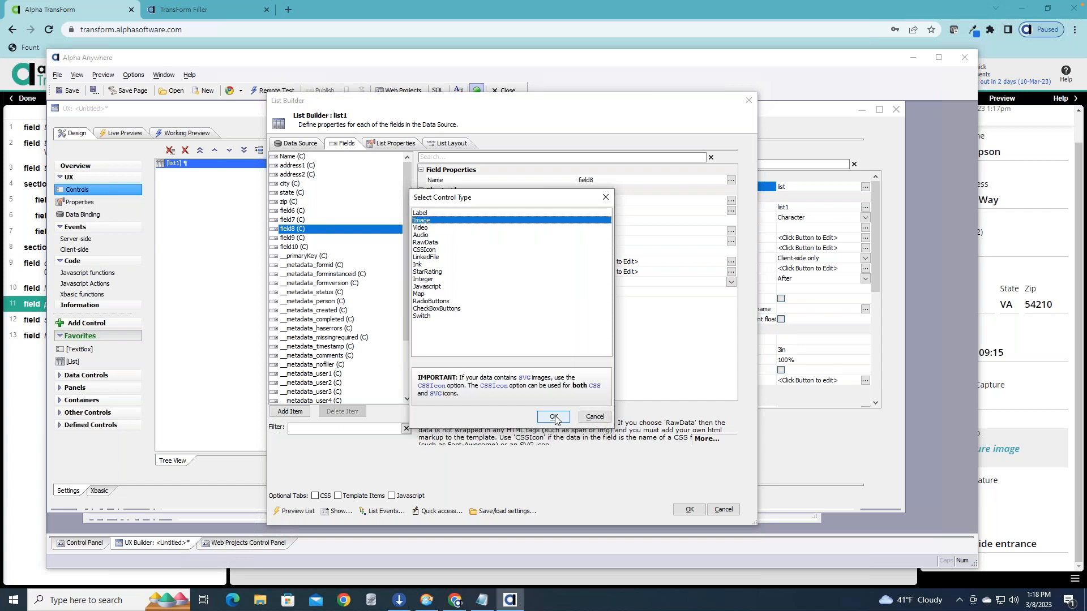
left_click(294, 238)
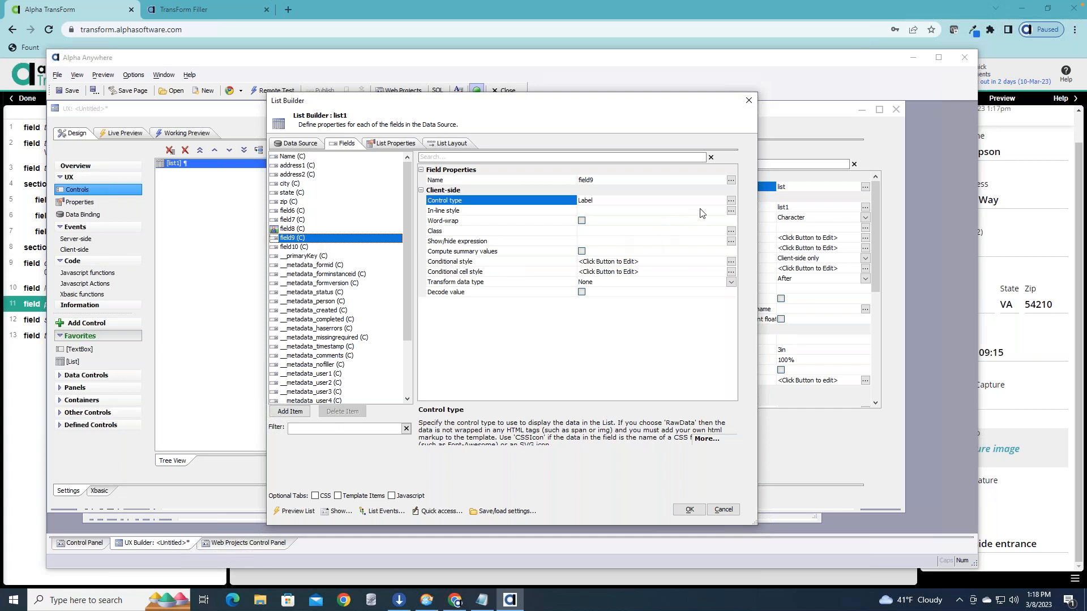
left_click(731, 202)
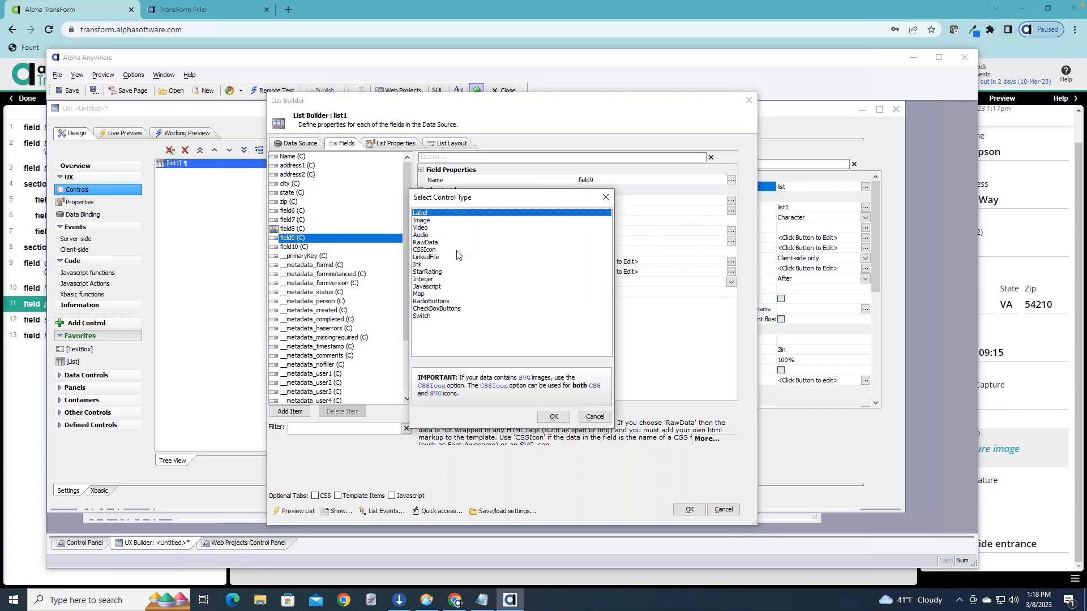
left_click(599, 417)
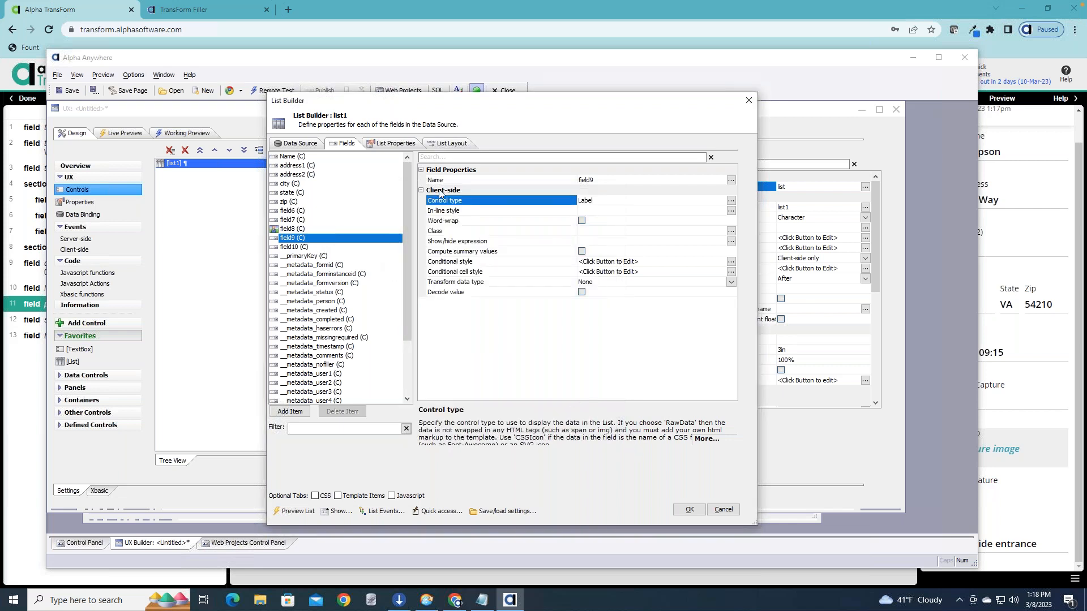
Add Name, field8, field9, field6 and field7 as columns in the list's layout and accept the list settings.
left_click(301, 231)
left_click(303, 239)
left_click(453, 145)
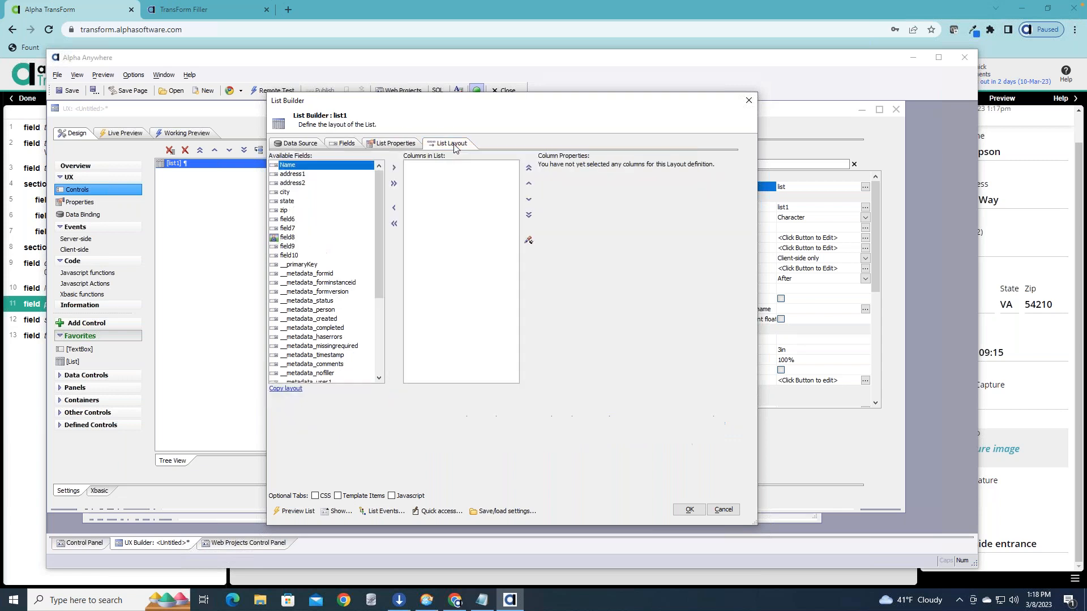
double_click(297, 166)
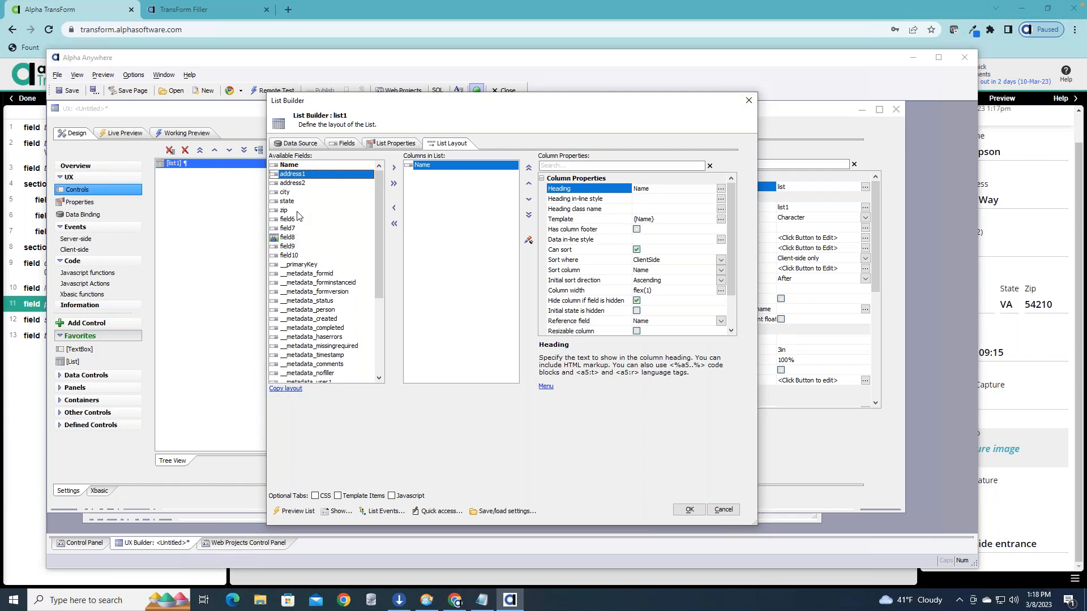
double_click(296, 238)
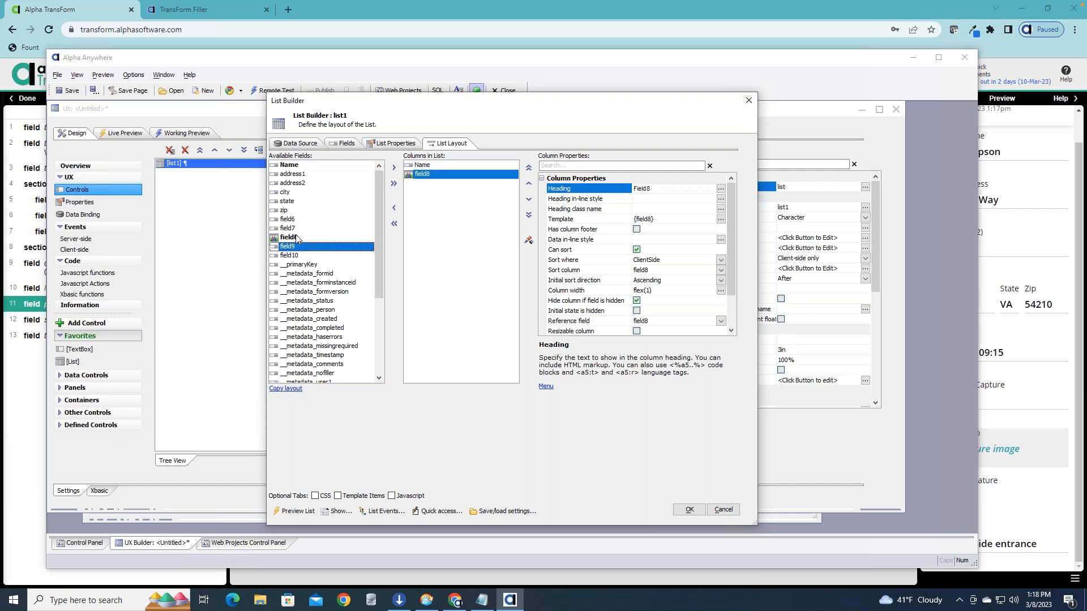
double_click(302, 250)
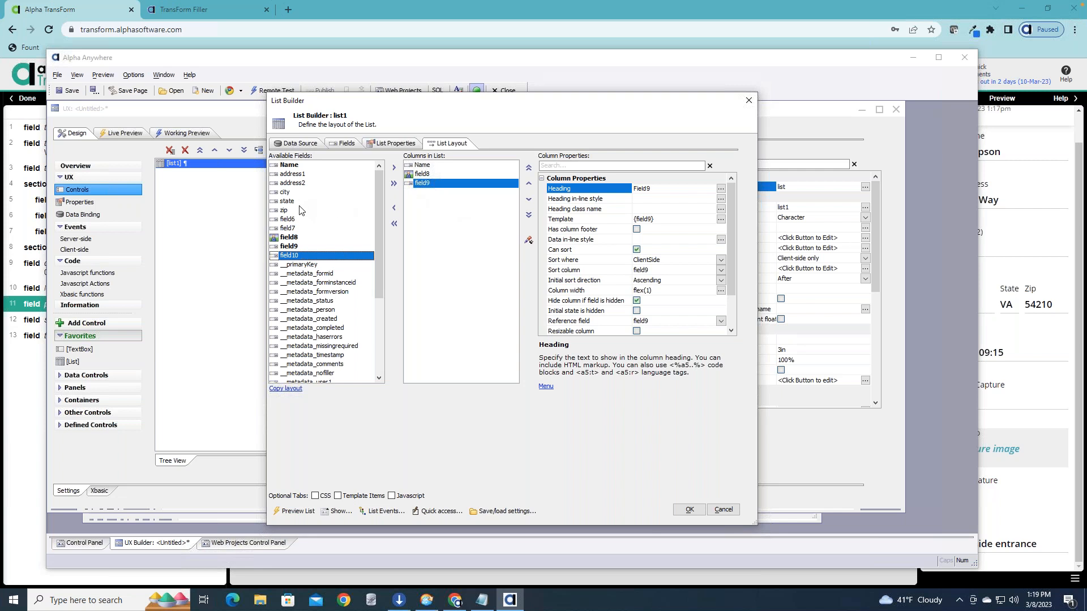
left_click(295, 229)
double_click(296, 219)
double_click(297, 229)
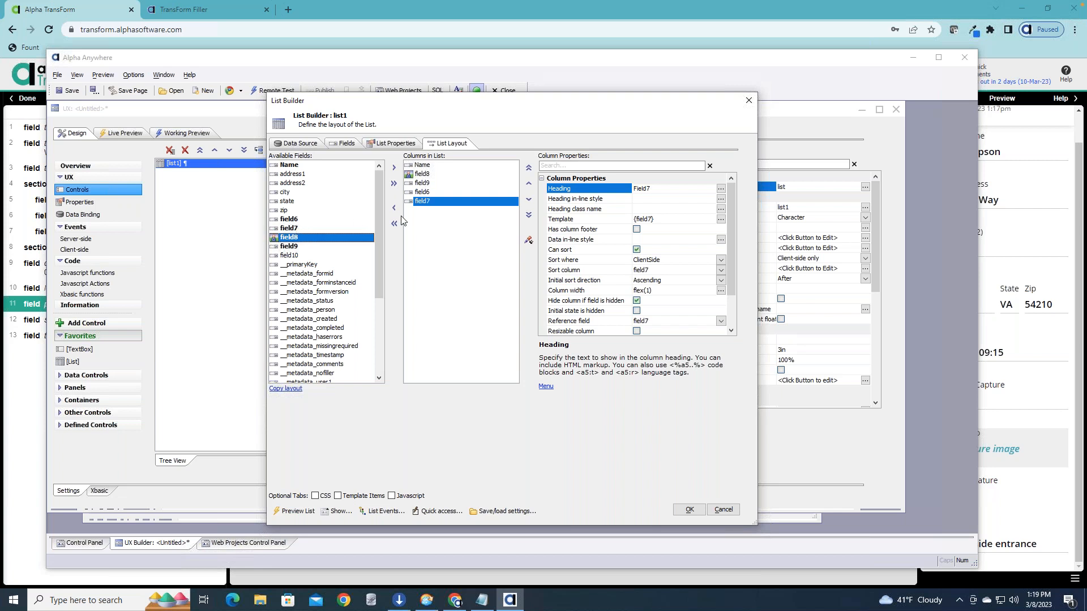
left_click(691, 510)
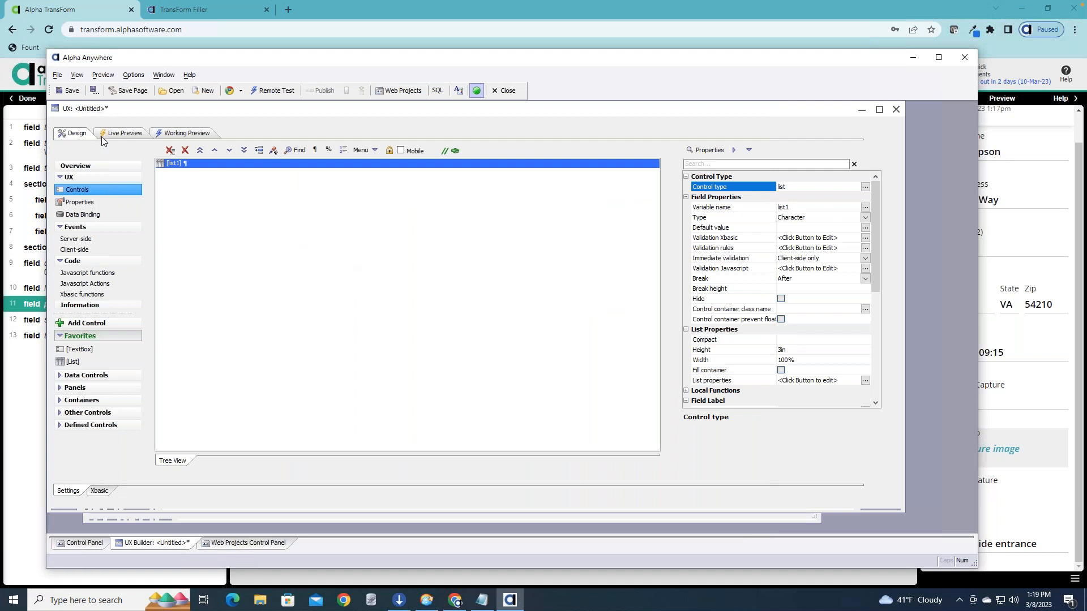
Save the UX component as DeliveryList in the Default project.
left_click(62, 92)
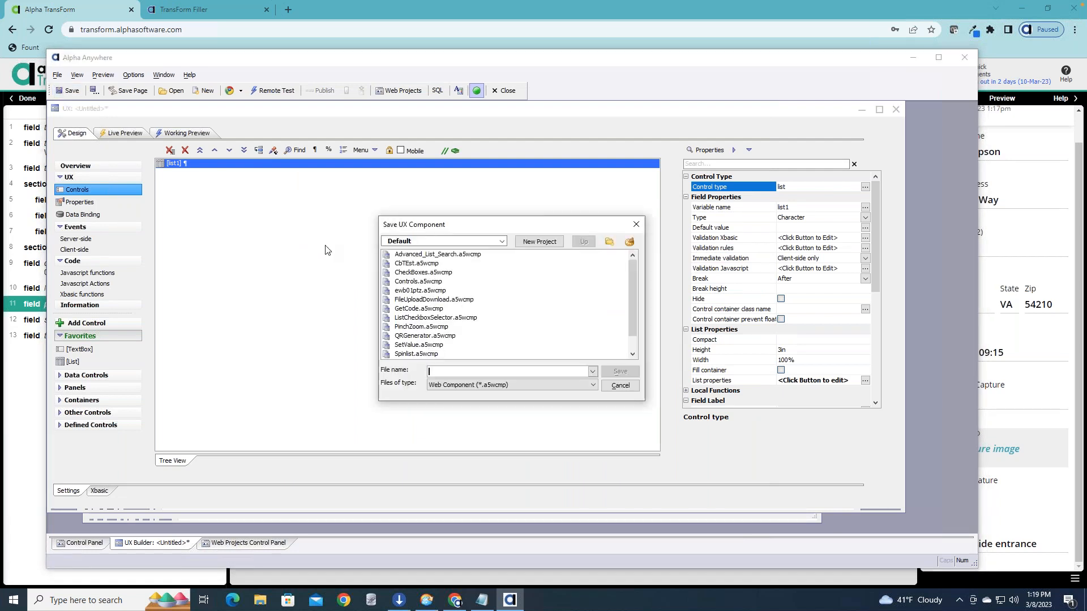
type("DeliveryLis")
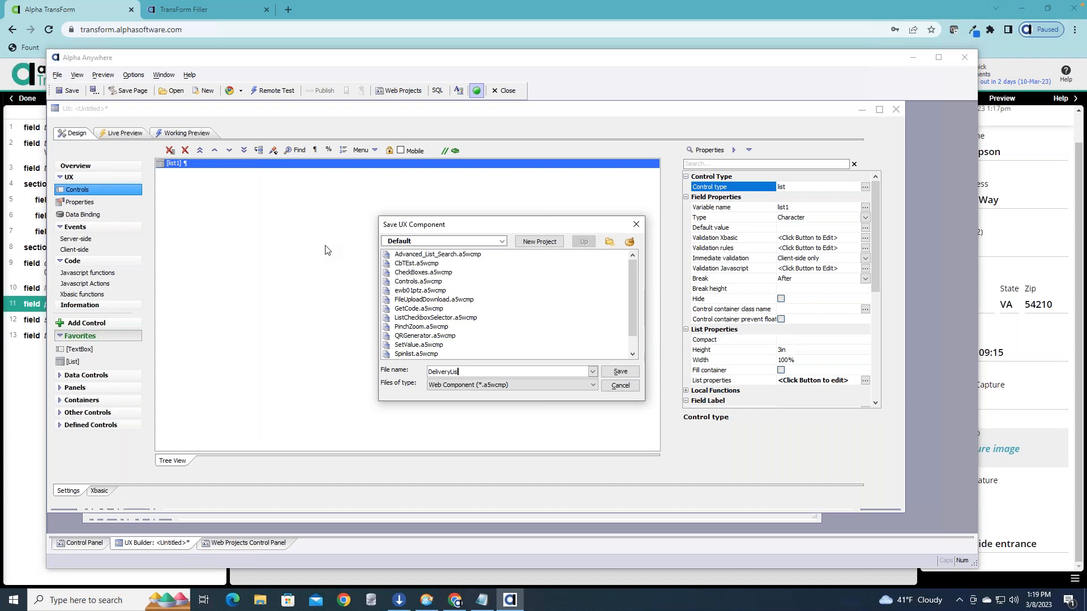
type("t")
key("Return")
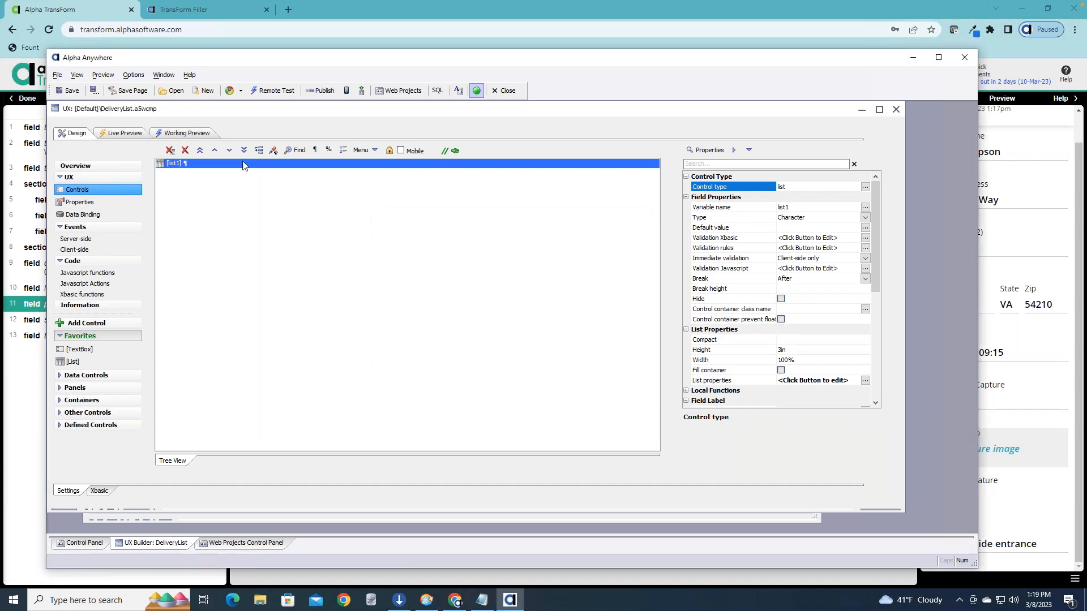
Check the delivery records in the component's working preview and close the component.
left_click(191, 135)
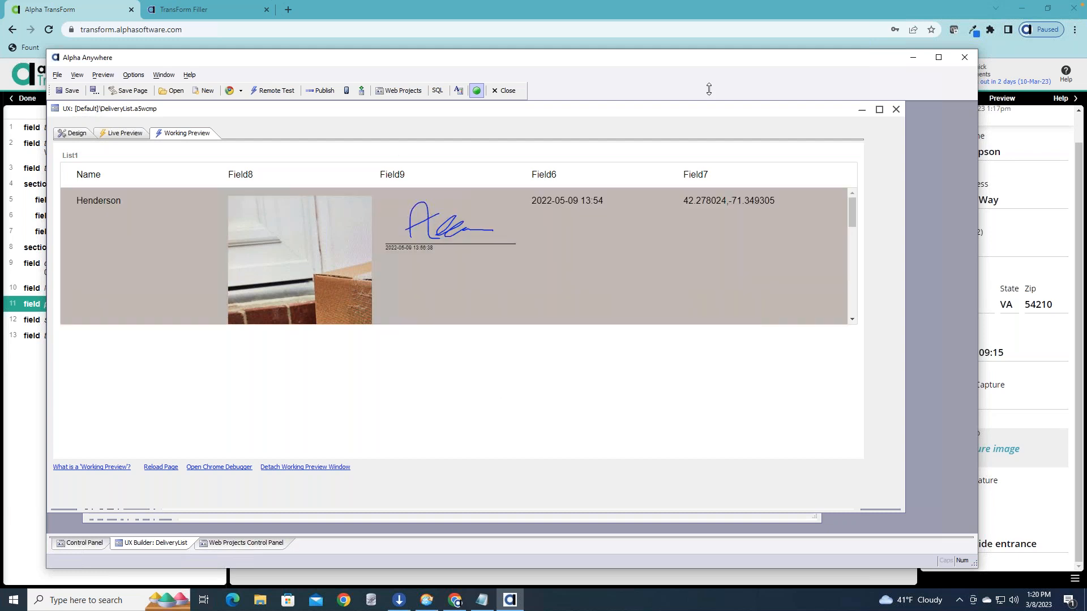
left_click(708, 210)
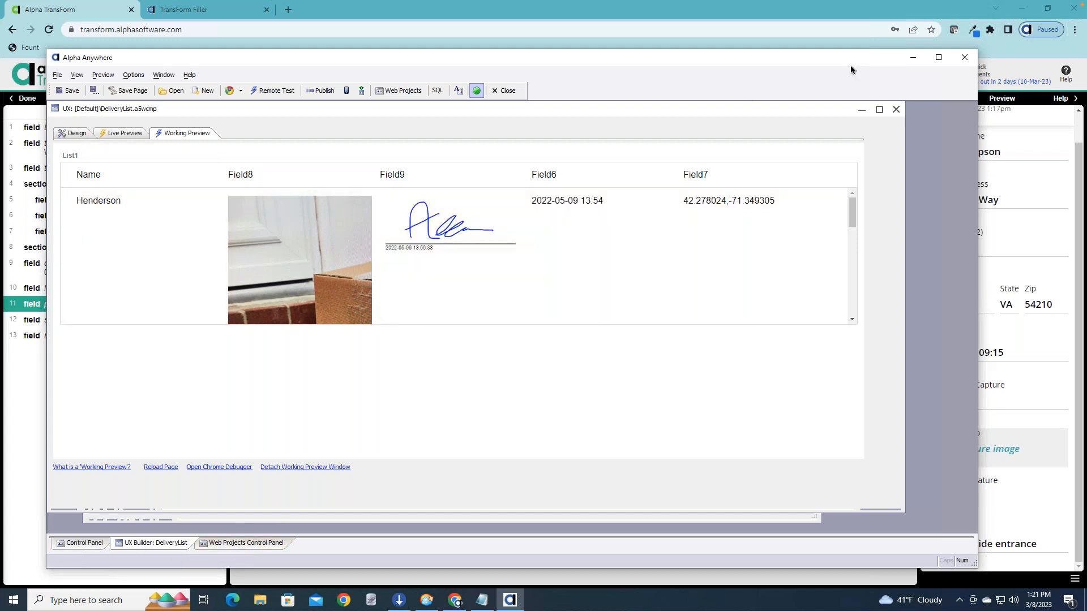
left_click(896, 110)
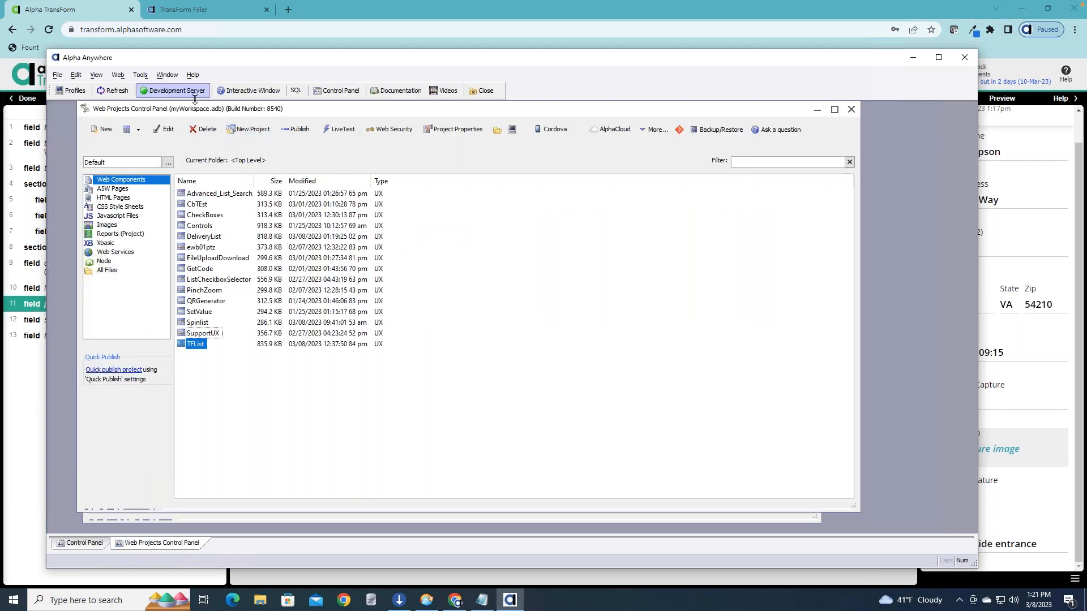
Open the TransForm API explorer and view the beginning of its list of API methods.
left_click(140, 75)
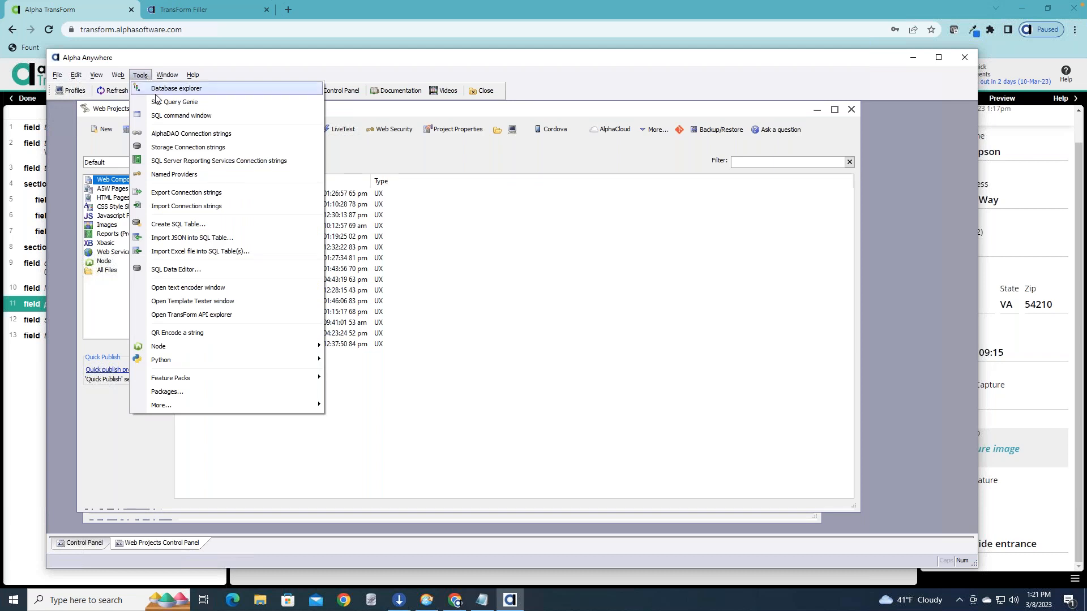
left_click(271, 319)
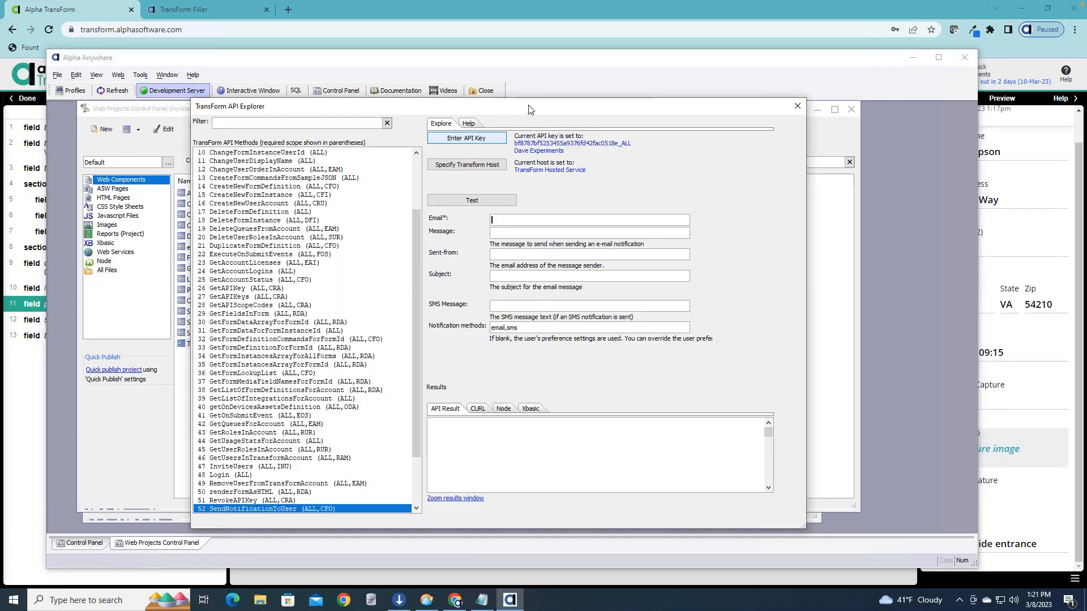
left_click_drag(499, 108, 530, 105)
left_click_drag(449, 258, 449, 182)
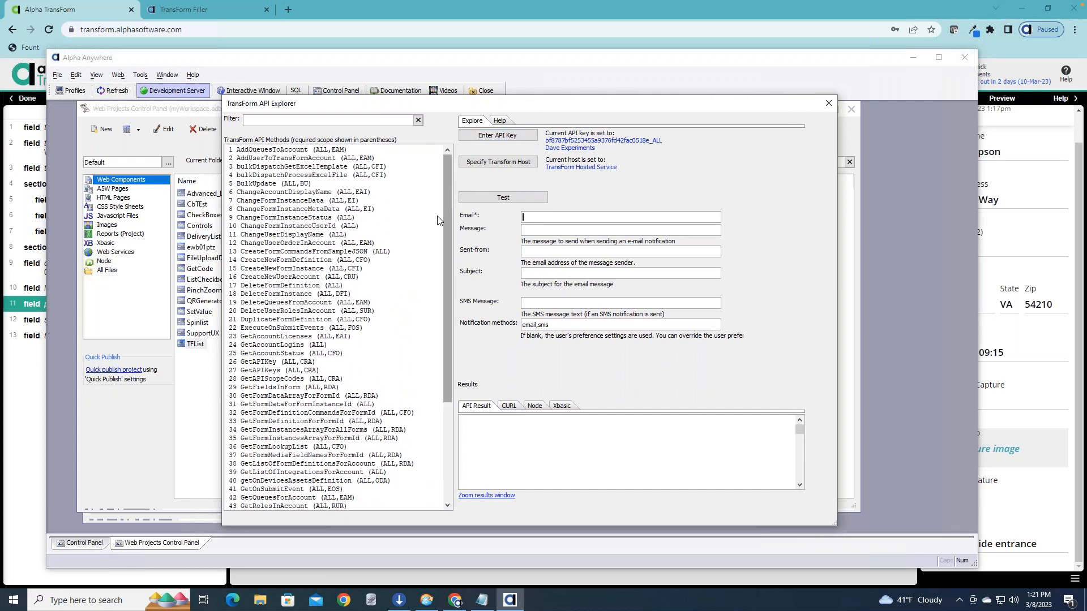
Examine the available TransForm host options without changing the host, and look through the full list of API methods.
left_click(506, 163)
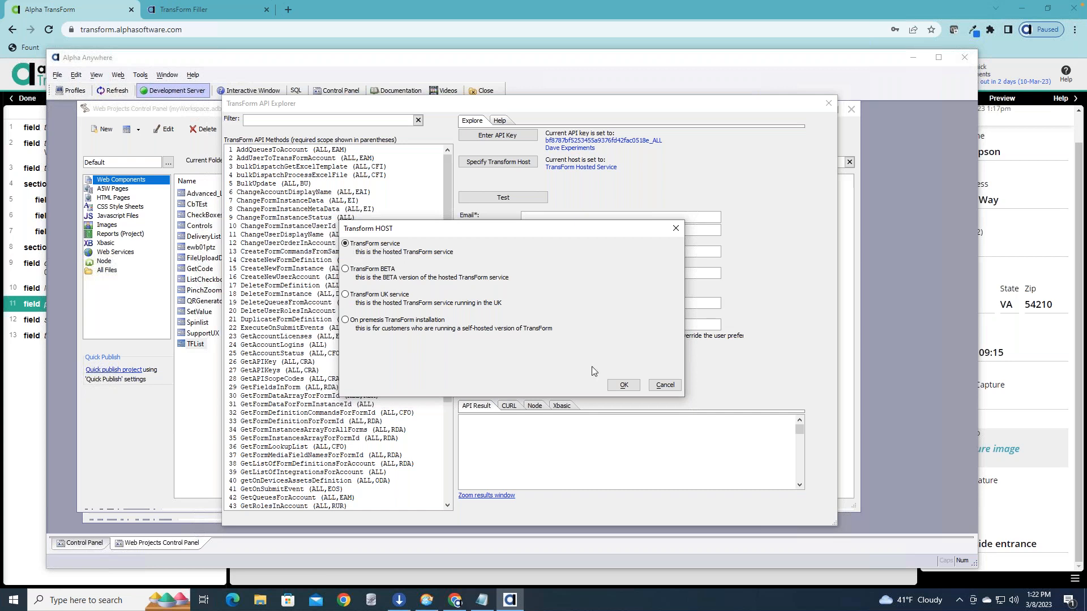
left_click(658, 385)
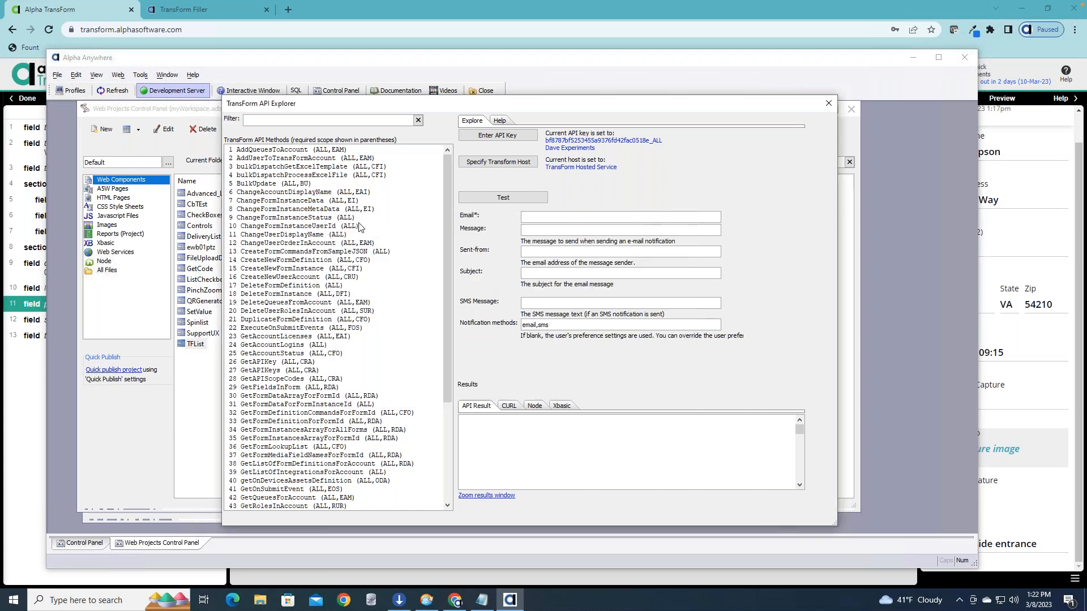
left_click_drag(446, 166, 442, 275)
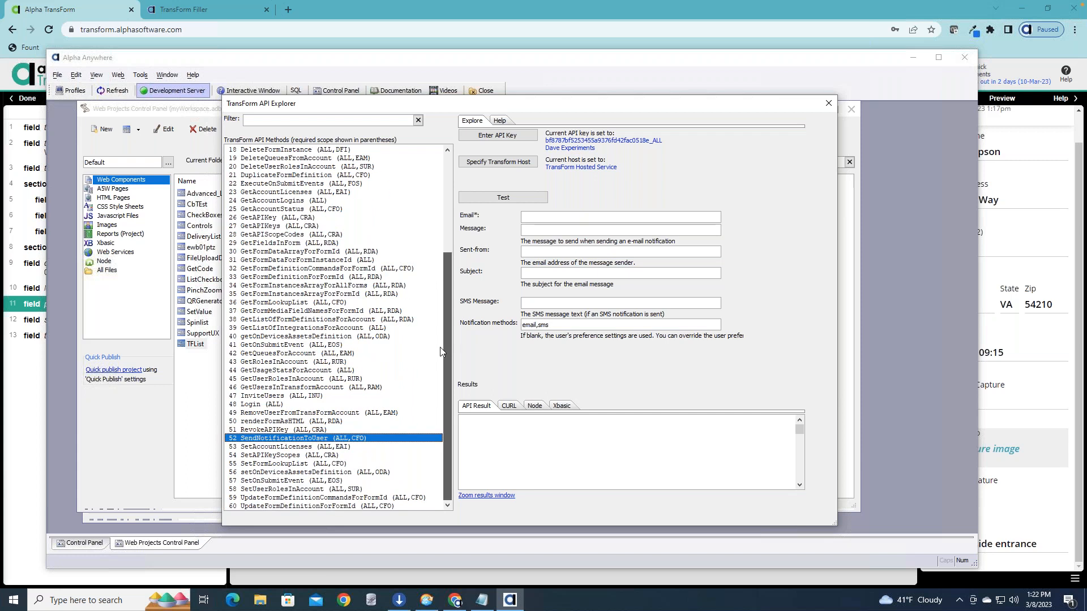
left_click_drag(440, 259, 433, 154)
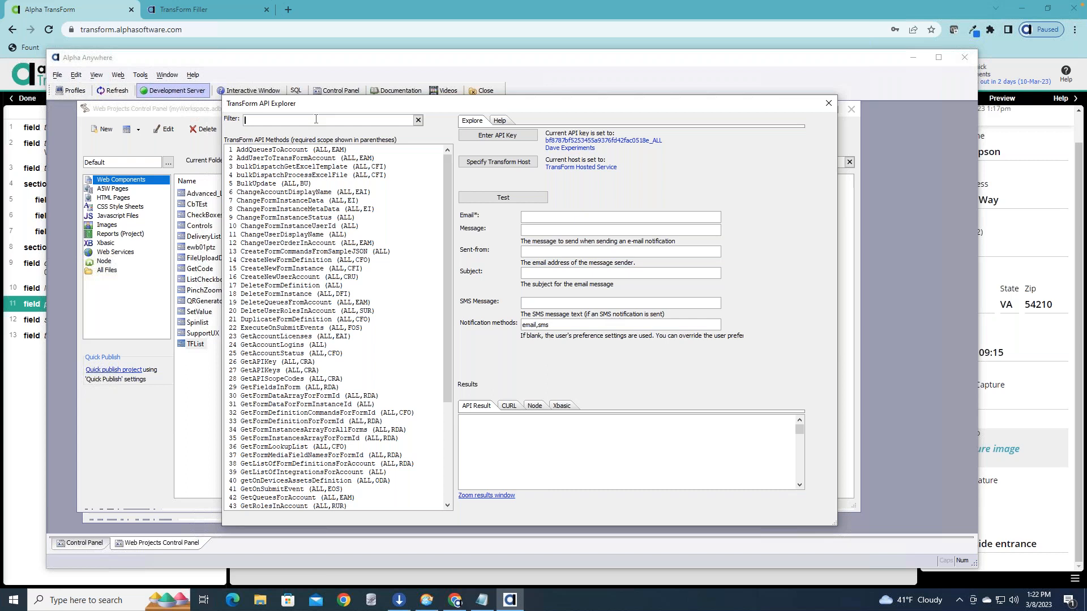
Filter the API methods by "form" and examine the parameters of the form data, field and form definition methods.
type("form")
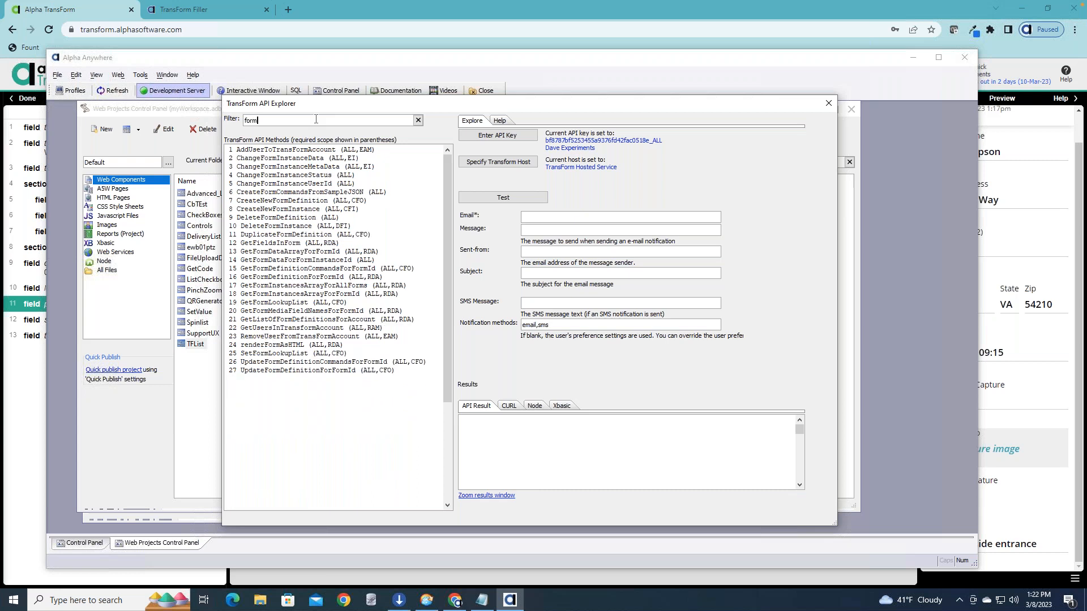
left_click(299, 260)
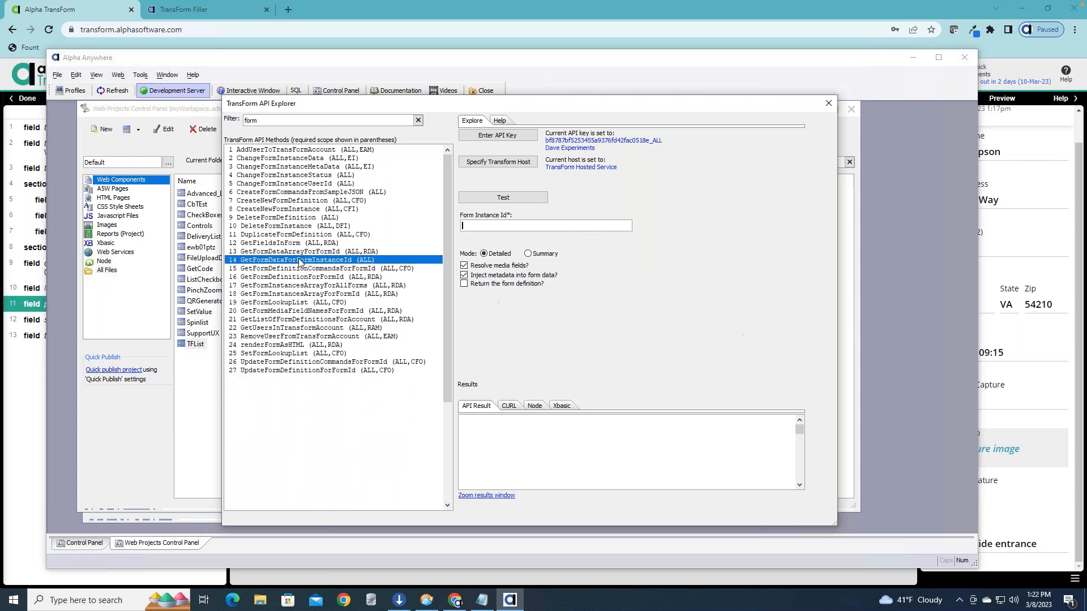
left_click(288, 269)
left_click(285, 261)
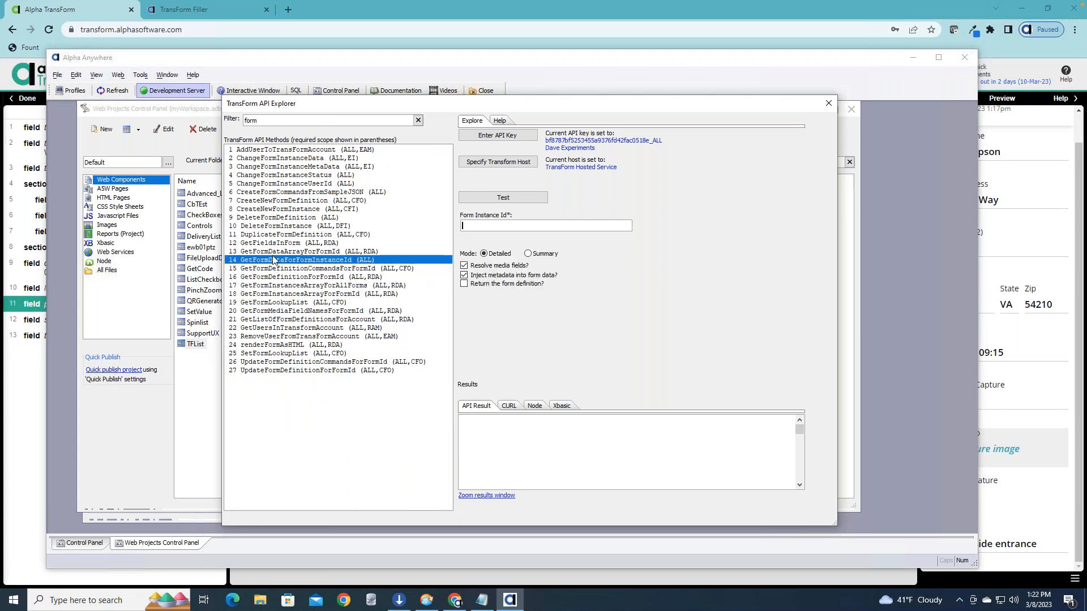
left_click(274, 252)
left_click(278, 243)
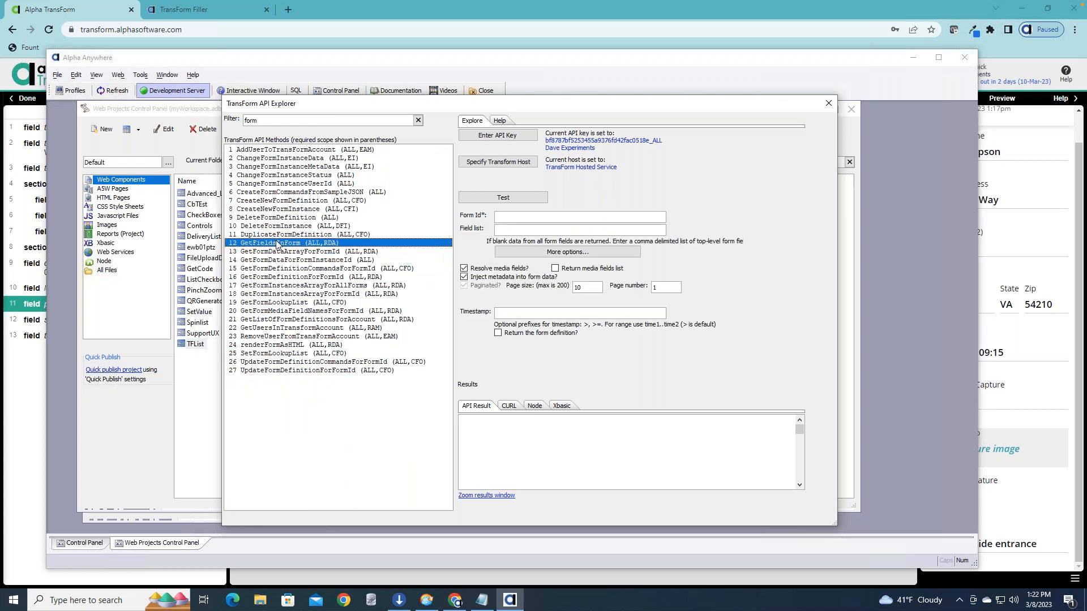
left_click(278, 287)
left_click(281, 319)
left_click(285, 346)
left_click(290, 362)
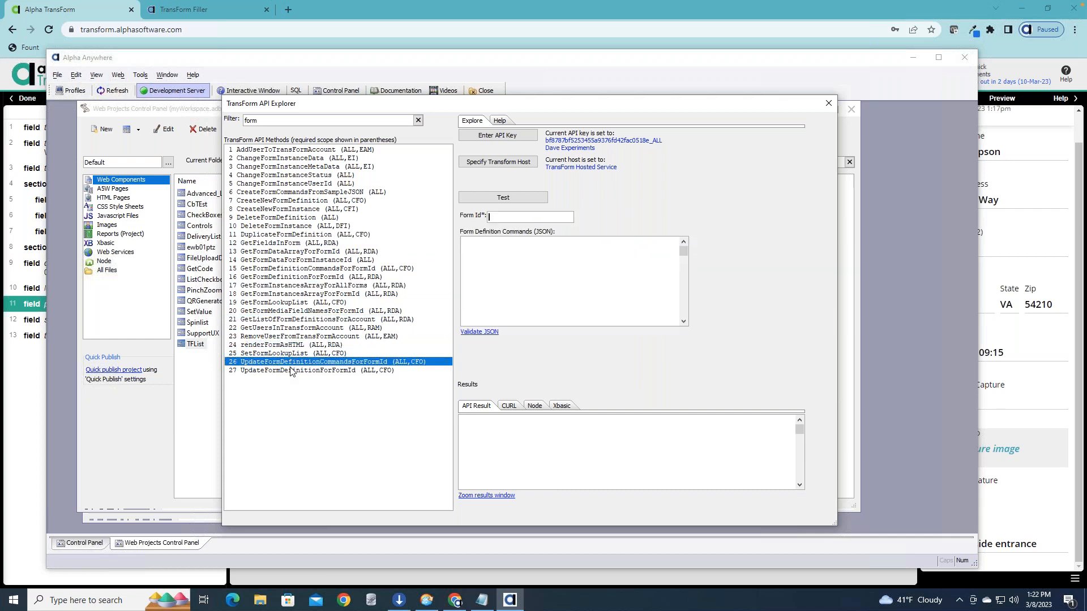
left_click(291, 371)
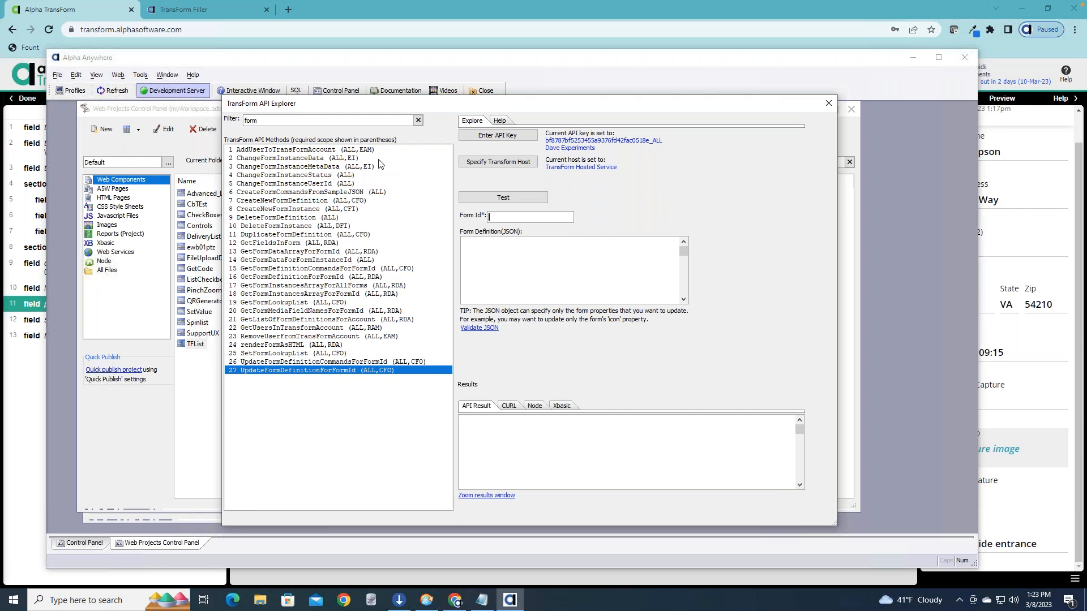
Clear the method filter and select the SendNotificationToUser API method.
left_click(417, 120)
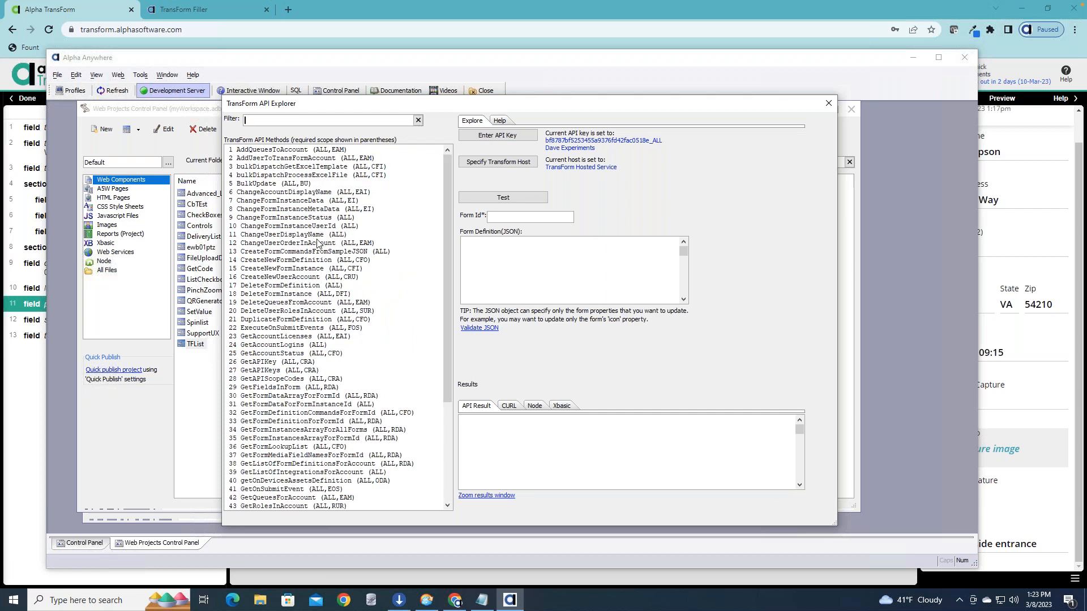
left_click_drag(445, 240, 447, 365)
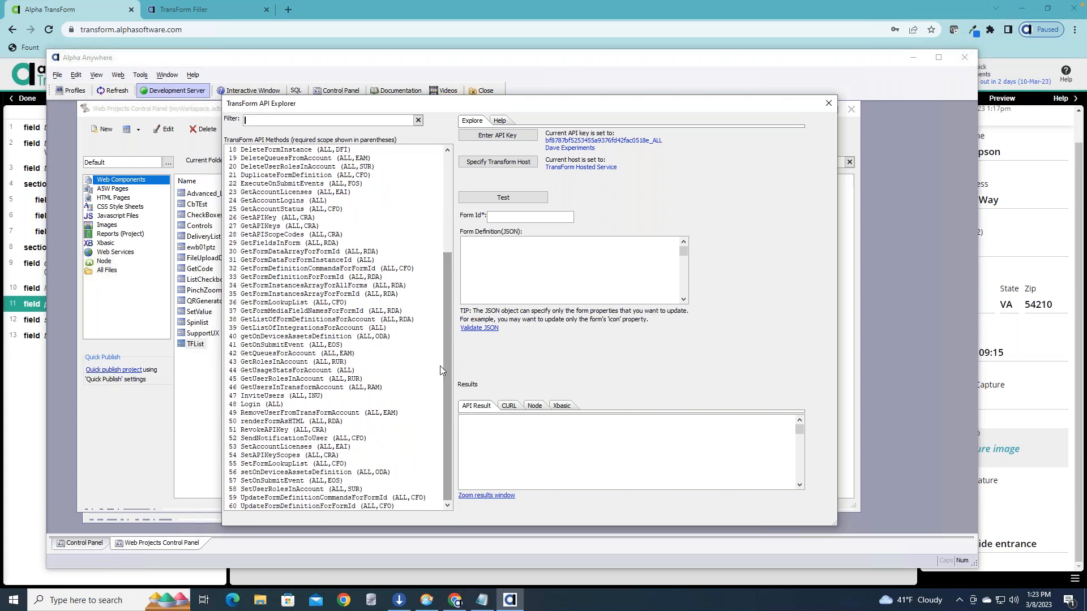
left_click(300, 447)
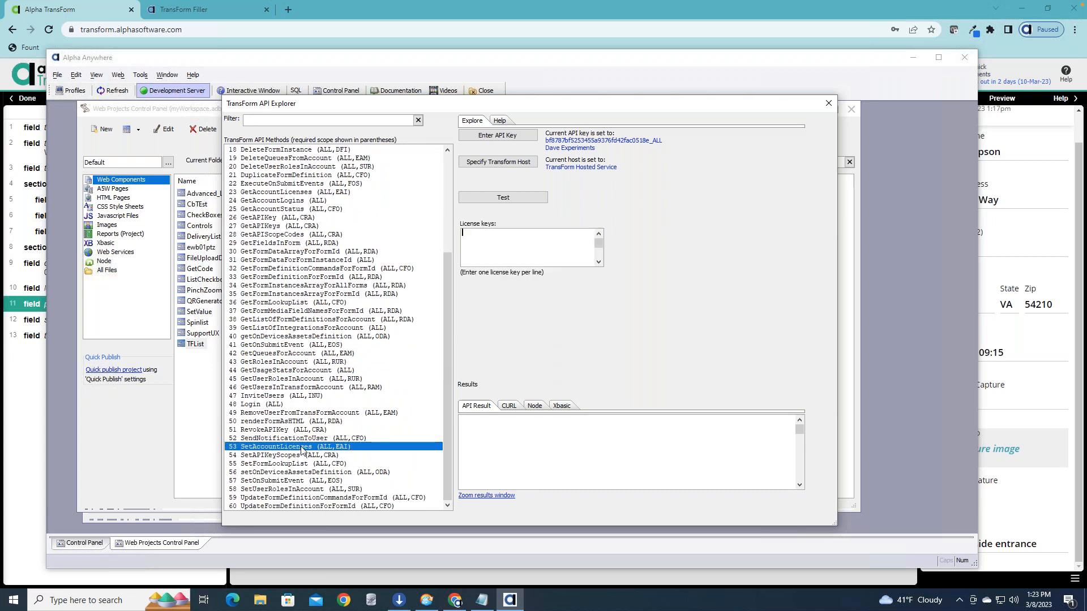
left_click(303, 438)
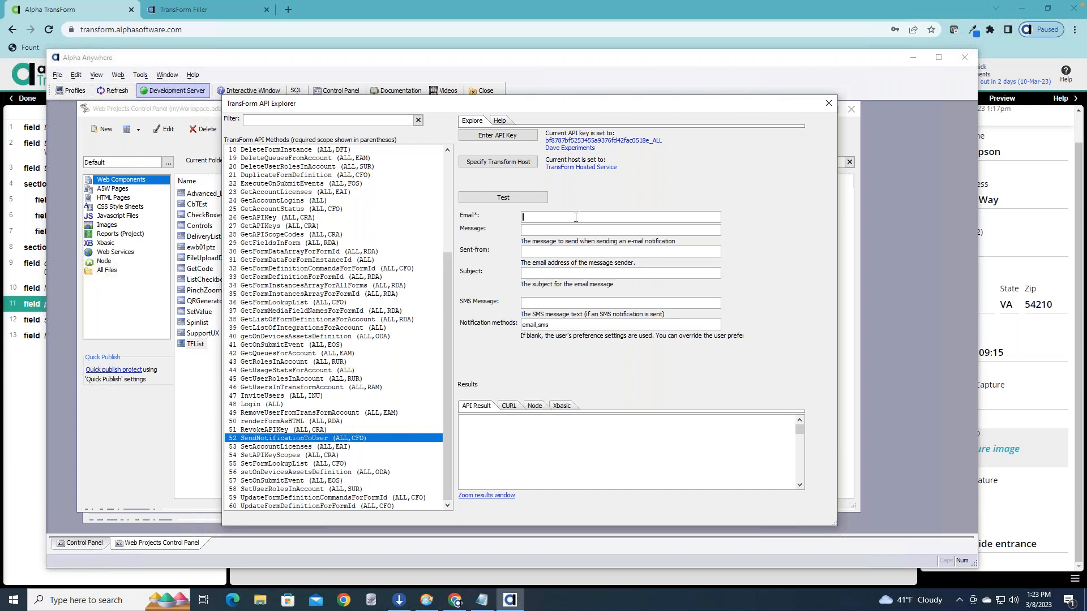
Enter the recipient's e-mail address, set the SMS message to "This is a test" and run the notification test.
type("This is a test")
left_click(507, 198)
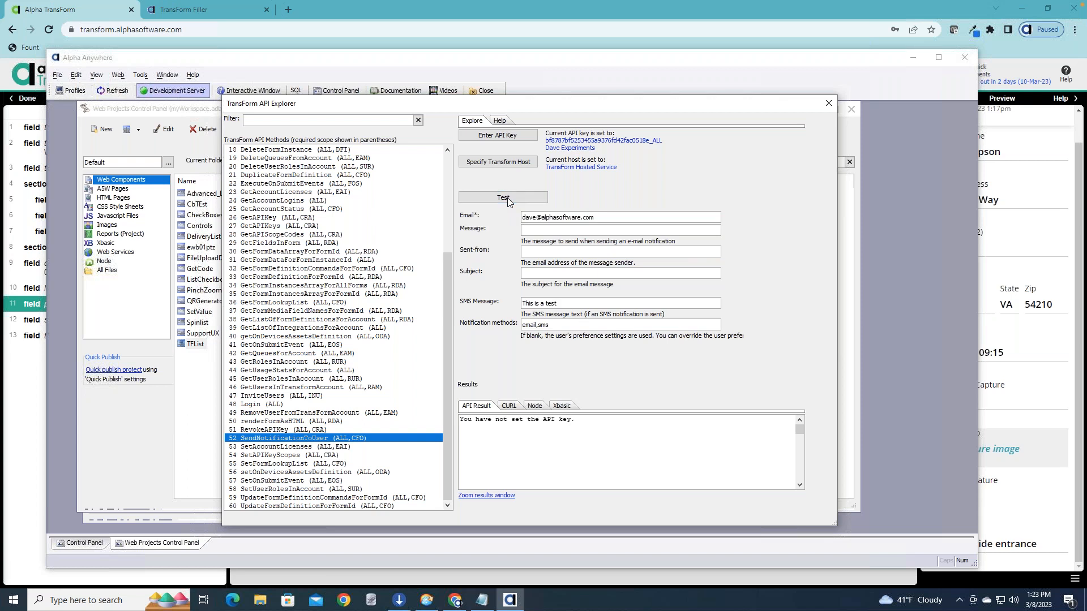
Confirm the API key, rerun the SendNotificationToUser test and examine the API result.
left_click(502, 140)
left_click(597, 396)
left_click(509, 199)
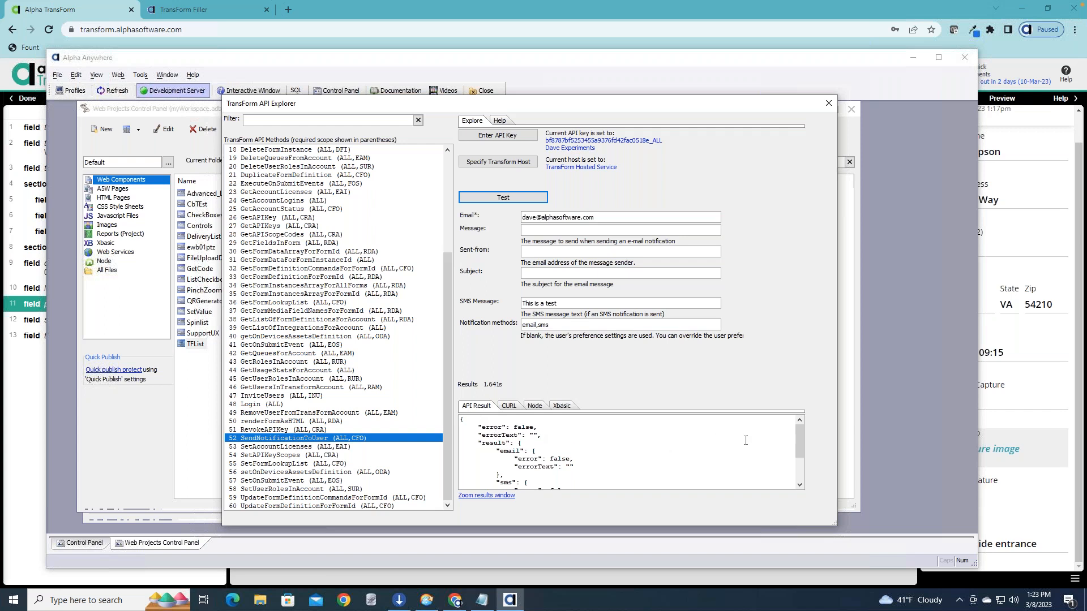
left_click_drag(799, 441, 796, 467)
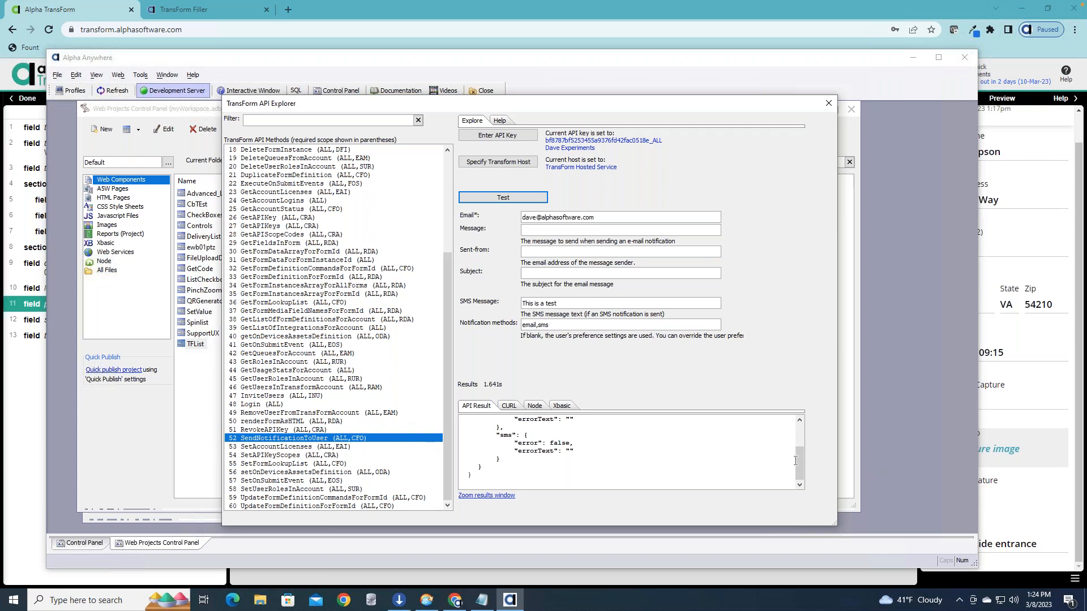
left_click_drag(798, 461, 795, 426)
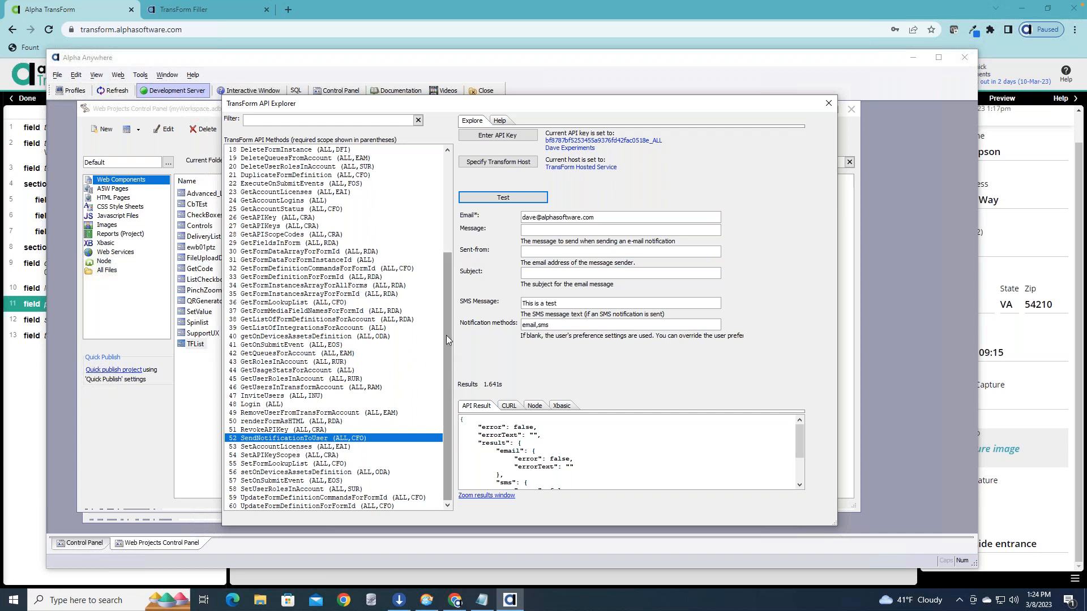
Select the ChangeFormInstanceStatus API method and view its parameters.
scroll(446, 335, "up", 6)
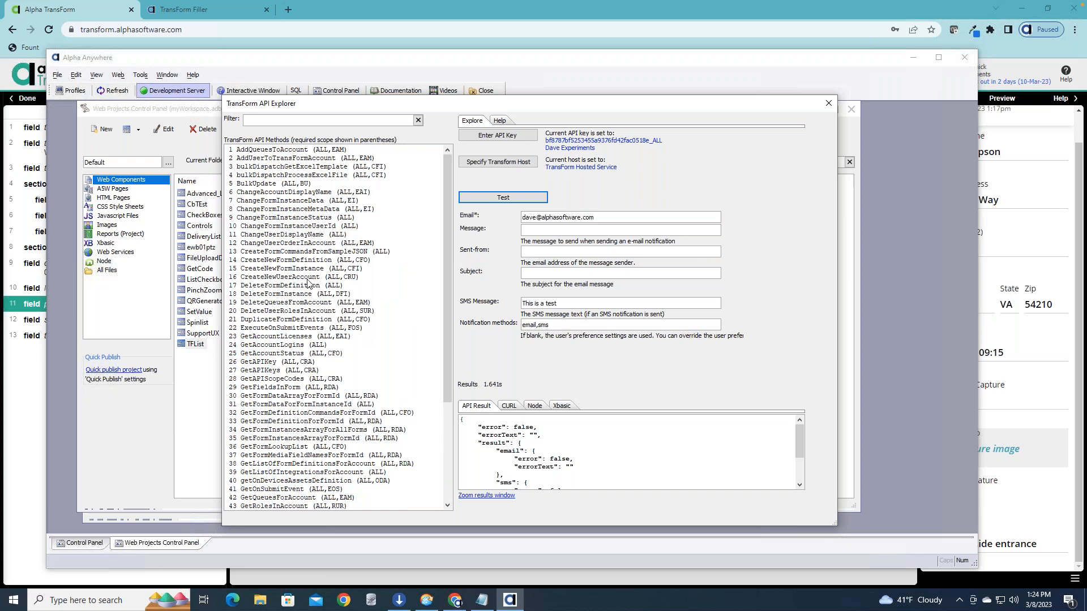
left_click_drag(445, 280, 433, 225)
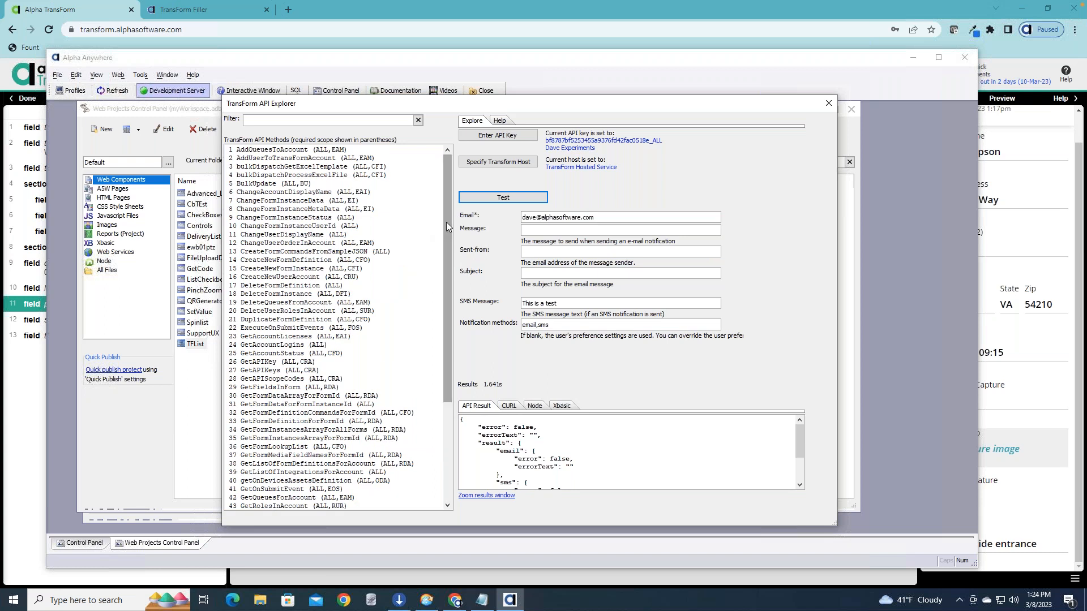
left_click(326, 218)
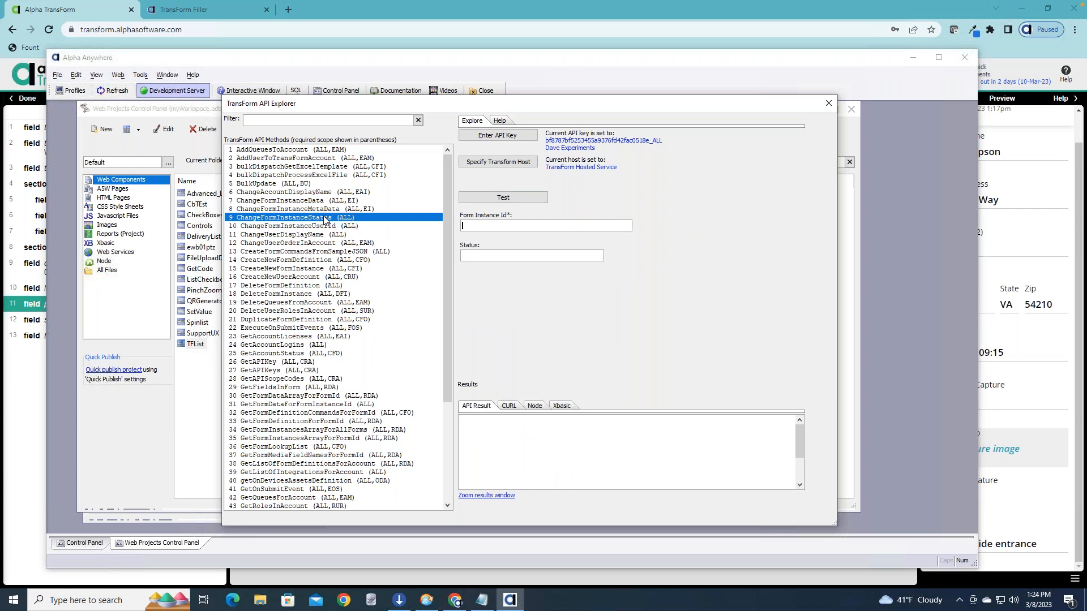
Look through the remaining TransForm API methods, and return to the TransForm home page in the browser.
left_click_drag(448, 235, 460, 442)
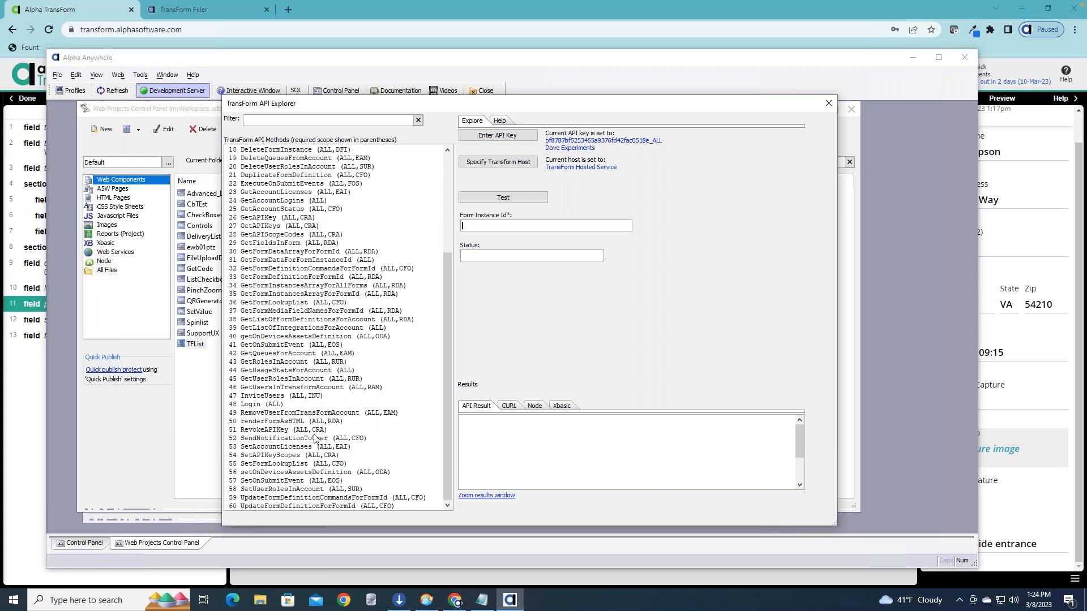
left_click_drag(450, 380, 440, 245)
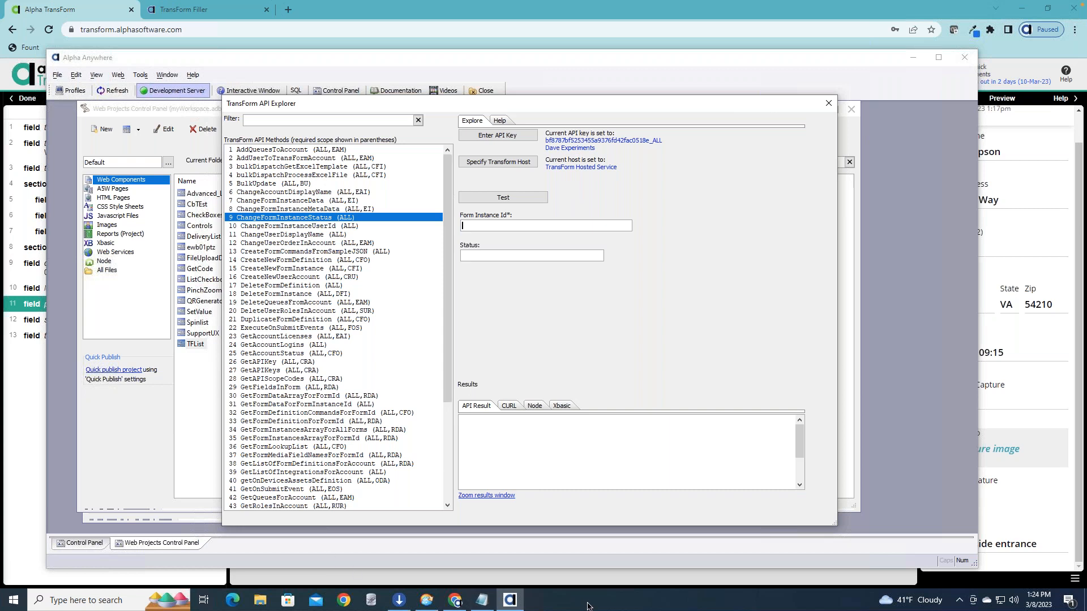
left_click(30, 430)
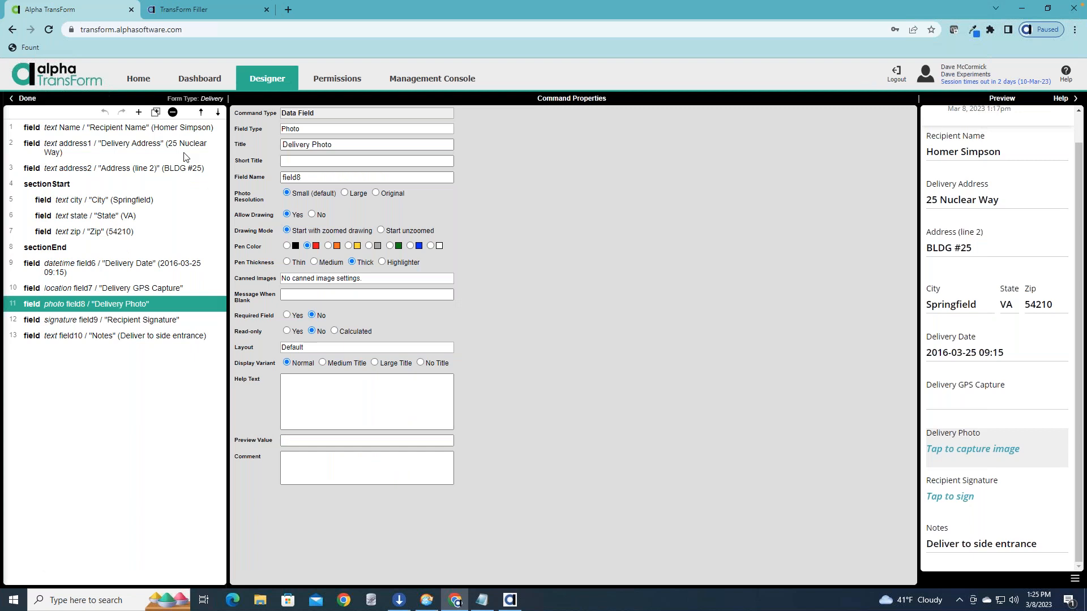
left_click(153, 78)
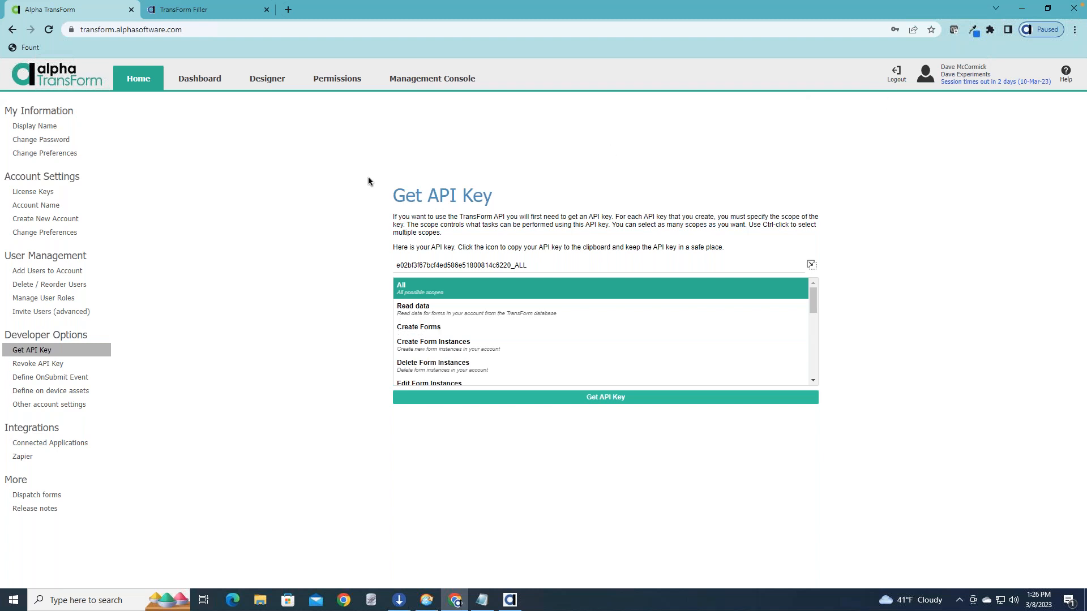
mouse_move(175, 21)
key("super+Tab")
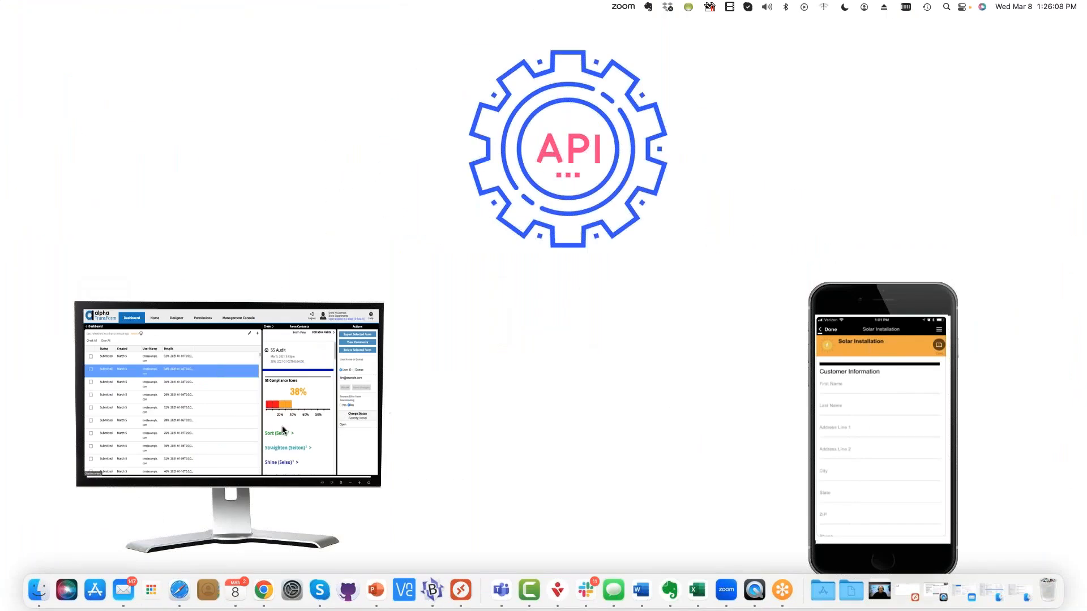
left_click(463, 591)
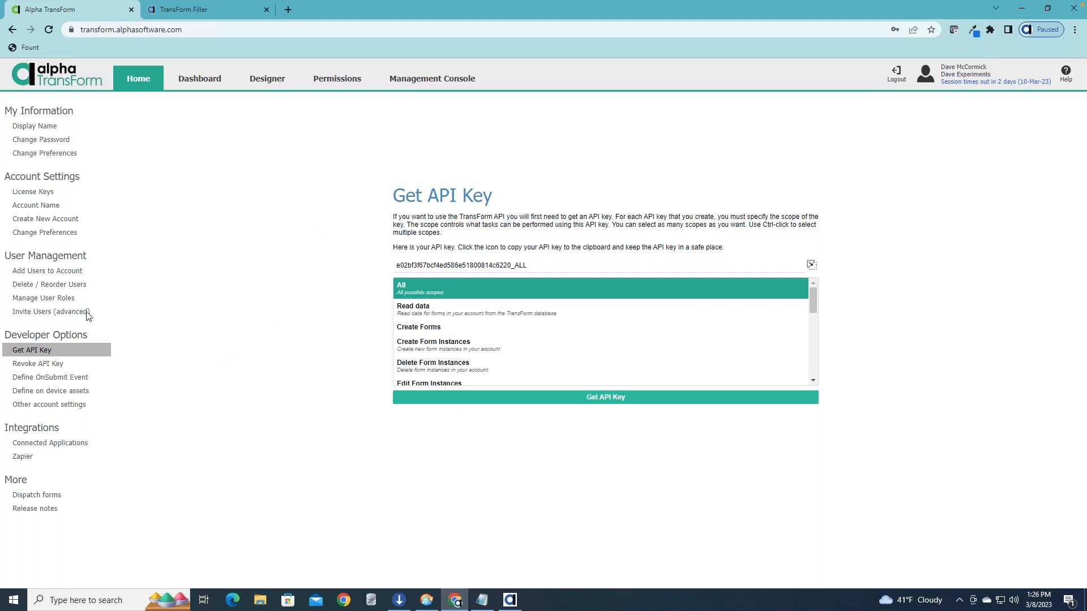
Open the account's onSubmit event definition and examine its JSON code.
left_click(72, 379)
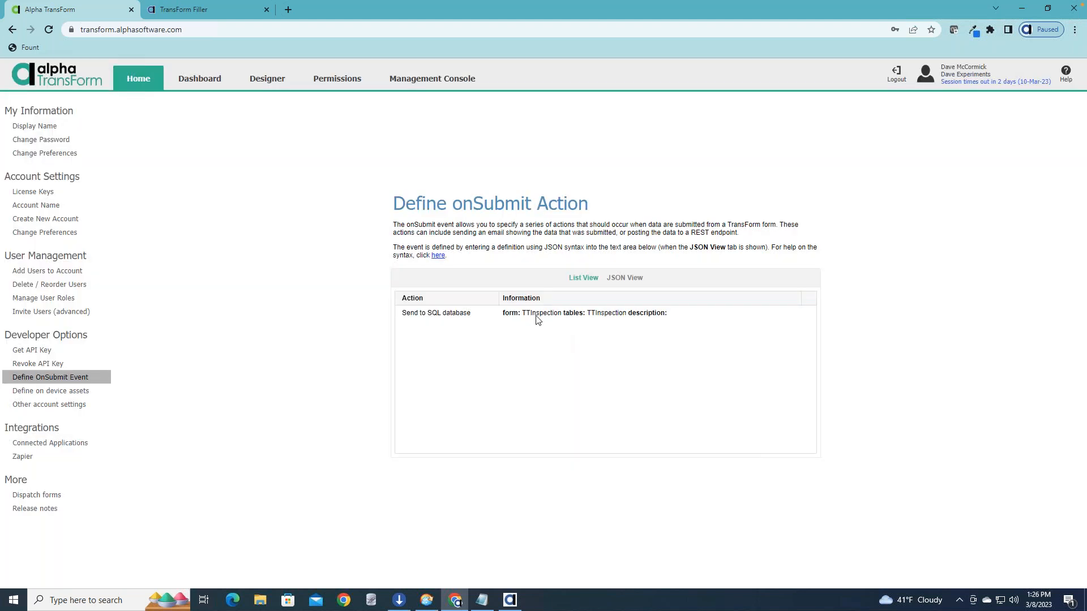
left_click(538, 317)
left_click(617, 283)
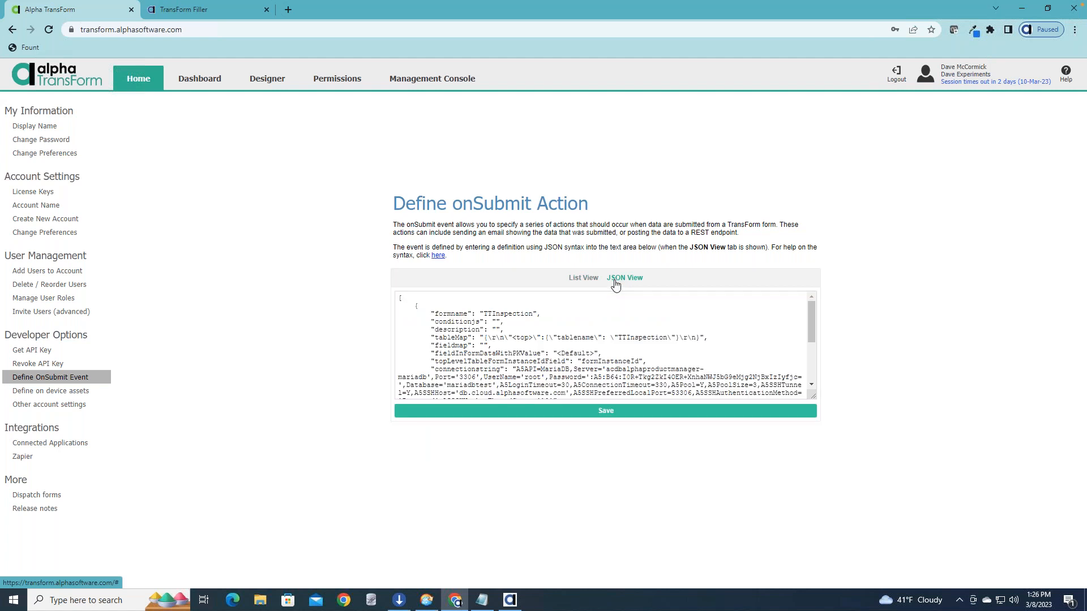
scroll(555, 361, "down", 3)
scroll(555, 361, "down", 3)
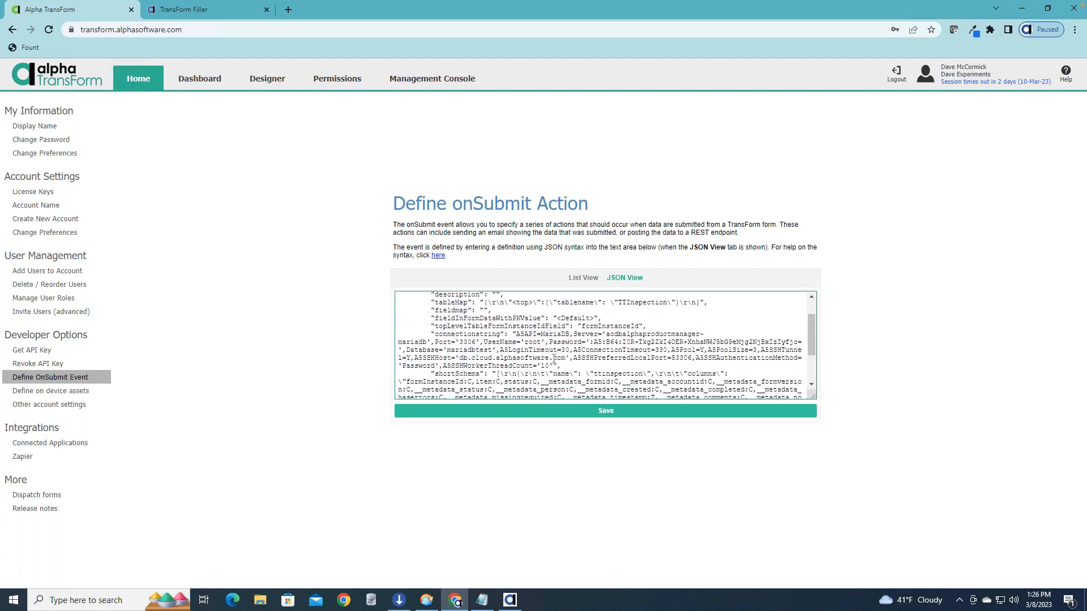
scroll(554, 360, "up", 6)
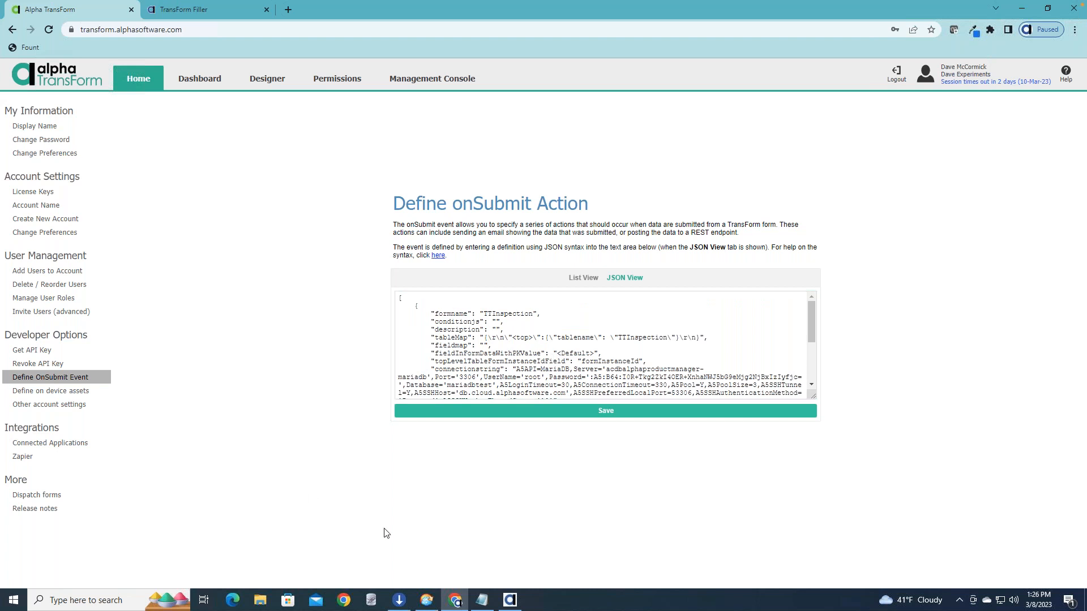
Switch to Alpha Anywhere, close the TransForm API Explorer and open the builder for the TransForm onSubmit event.
mouse_move(511, 603)
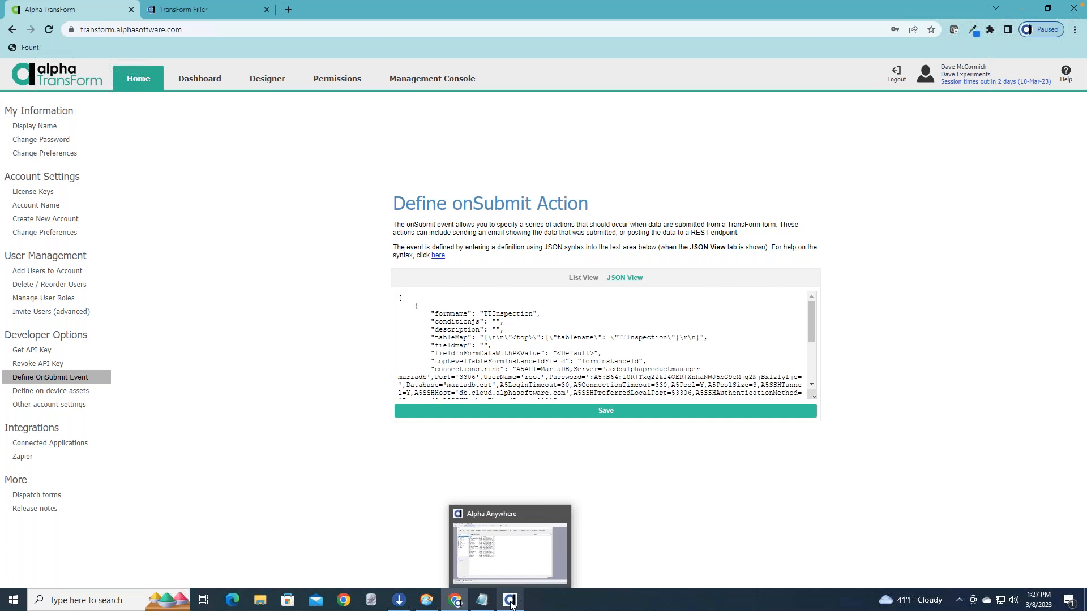
left_click(510, 603)
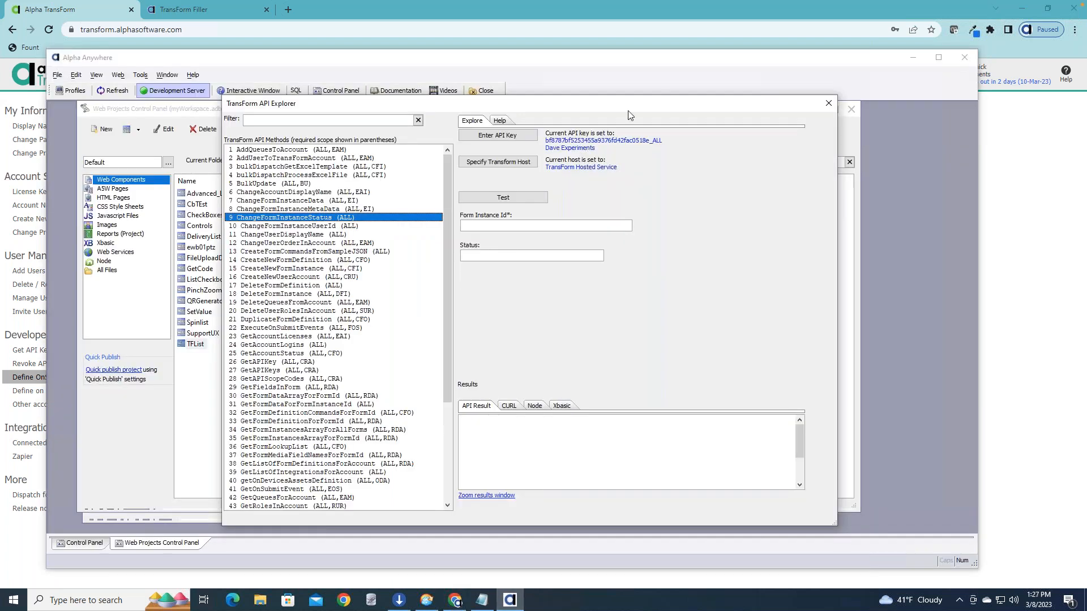
left_click_drag(642, 103, 443, 101)
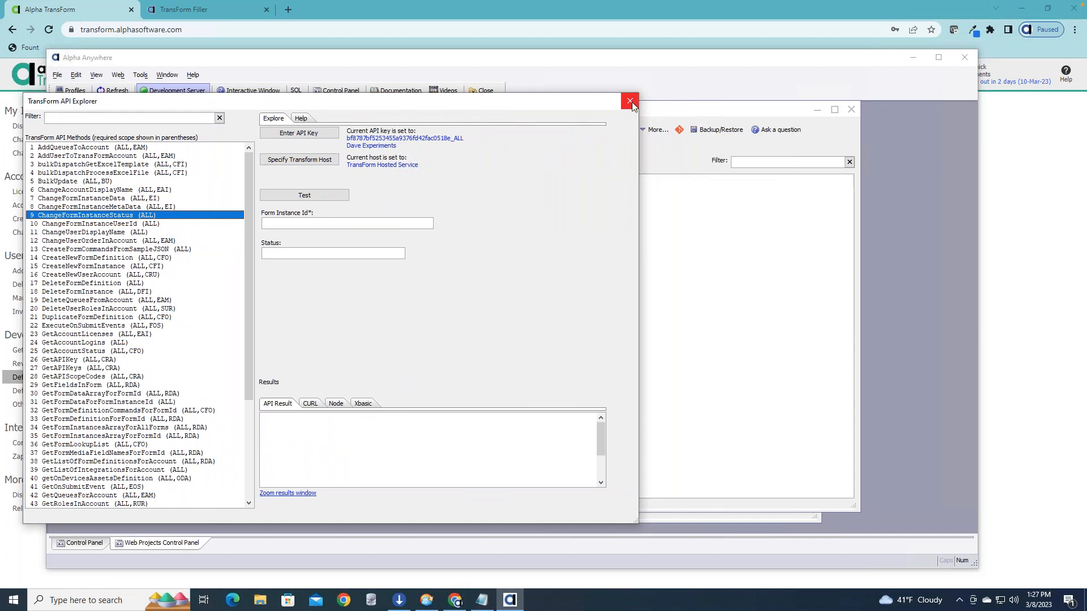
left_click(630, 102)
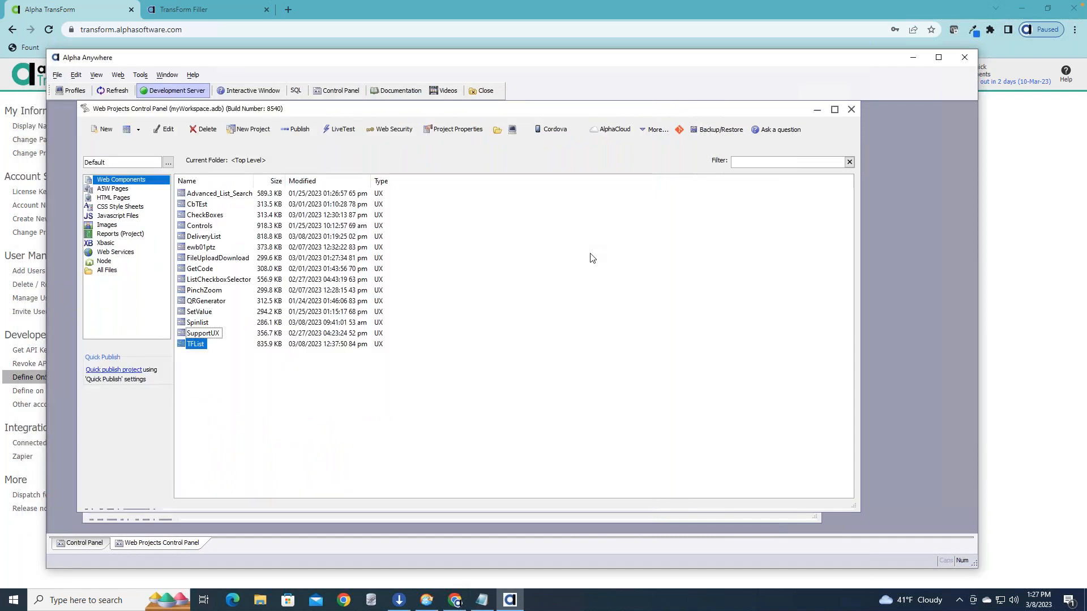
left_click(141, 76)
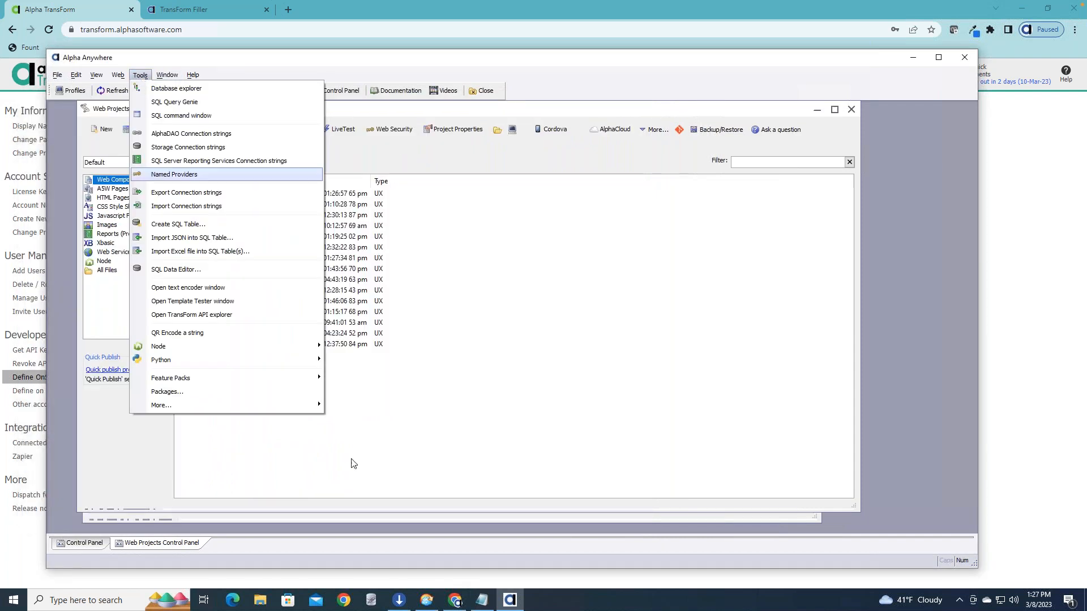
mouse_move(291, 407)
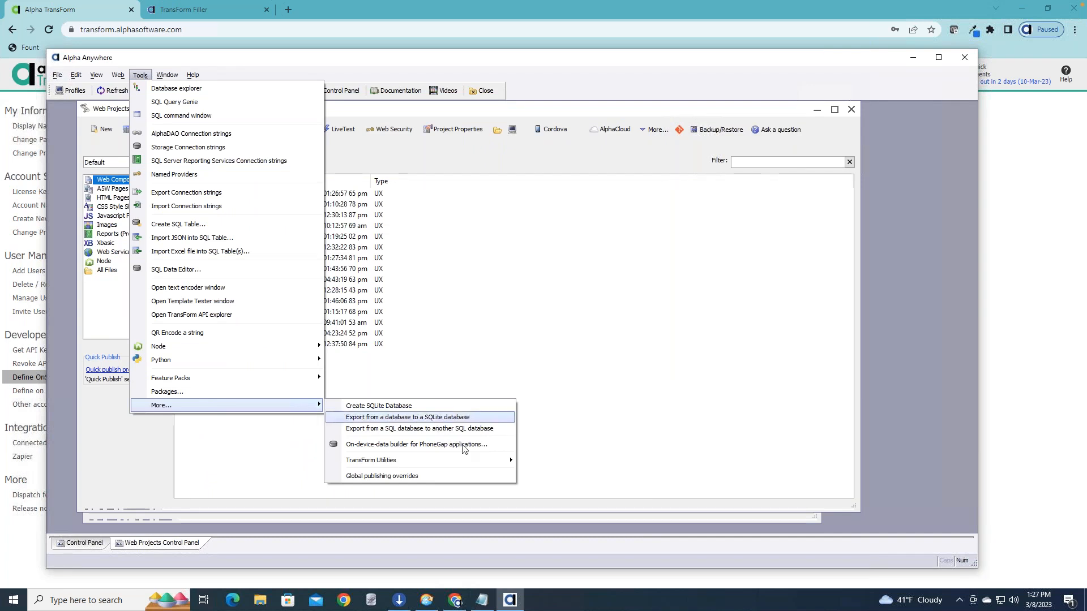
mouse_move(473, 462)
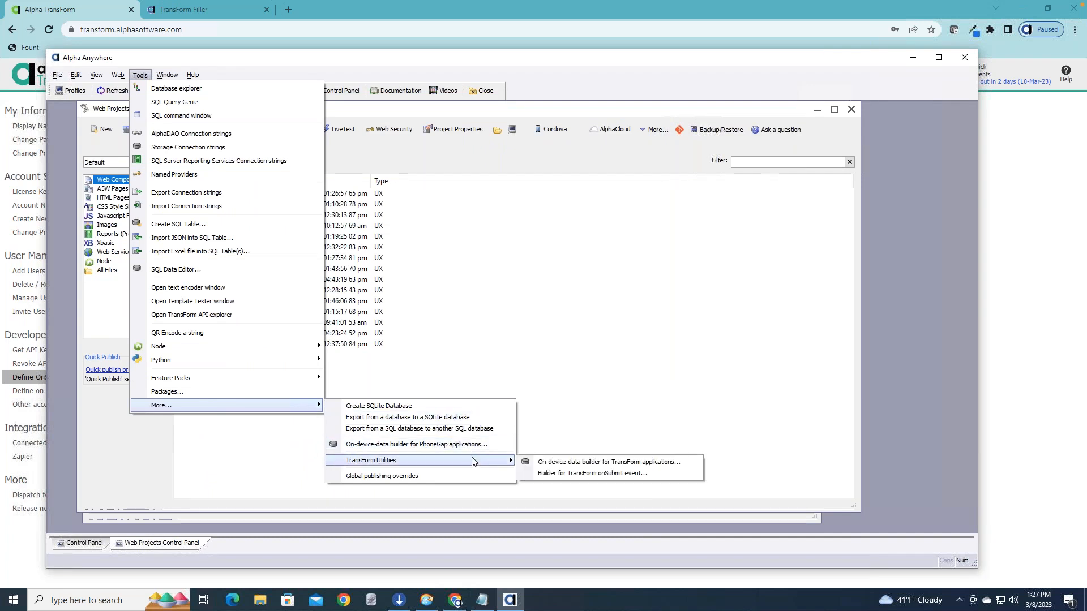
left_click(626, 475)
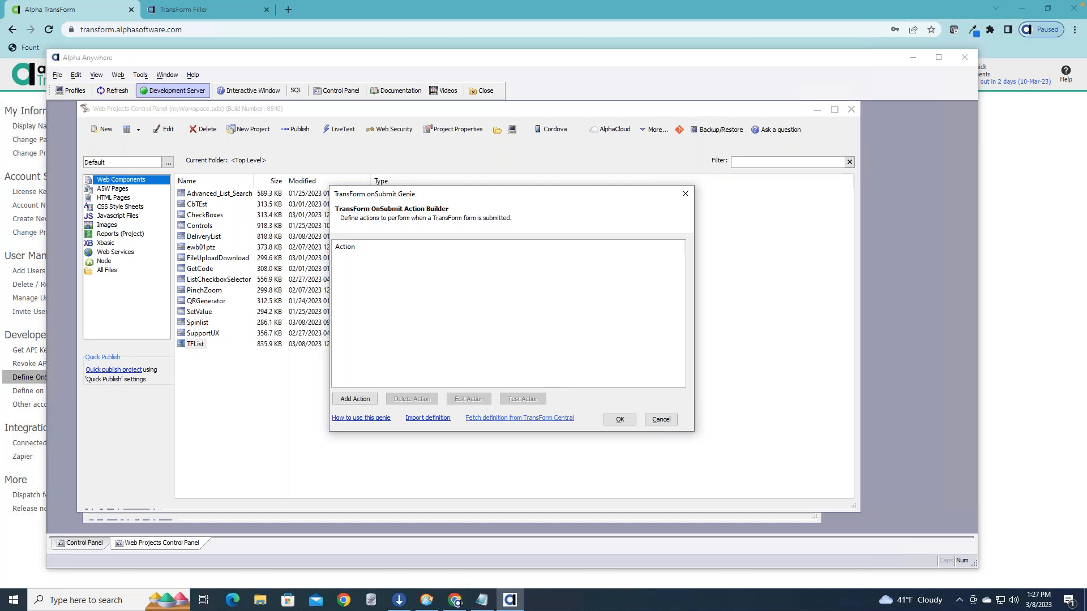
Fetch the onSubmit definition from TransForm Central, replacing the stored API key with the copied one.
left_click(519, 418)
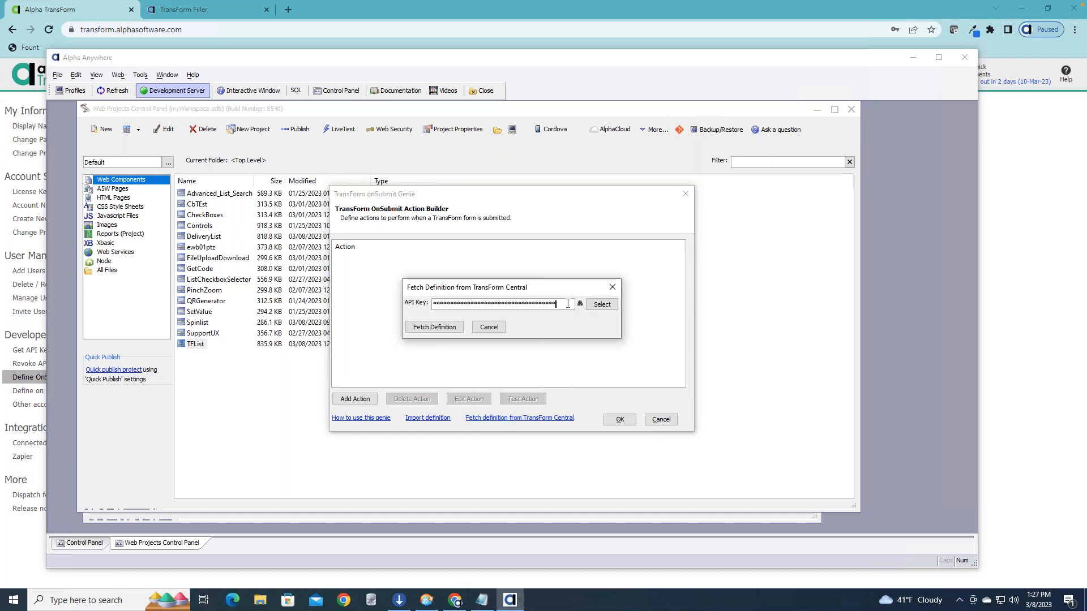
left_click(445, 328)
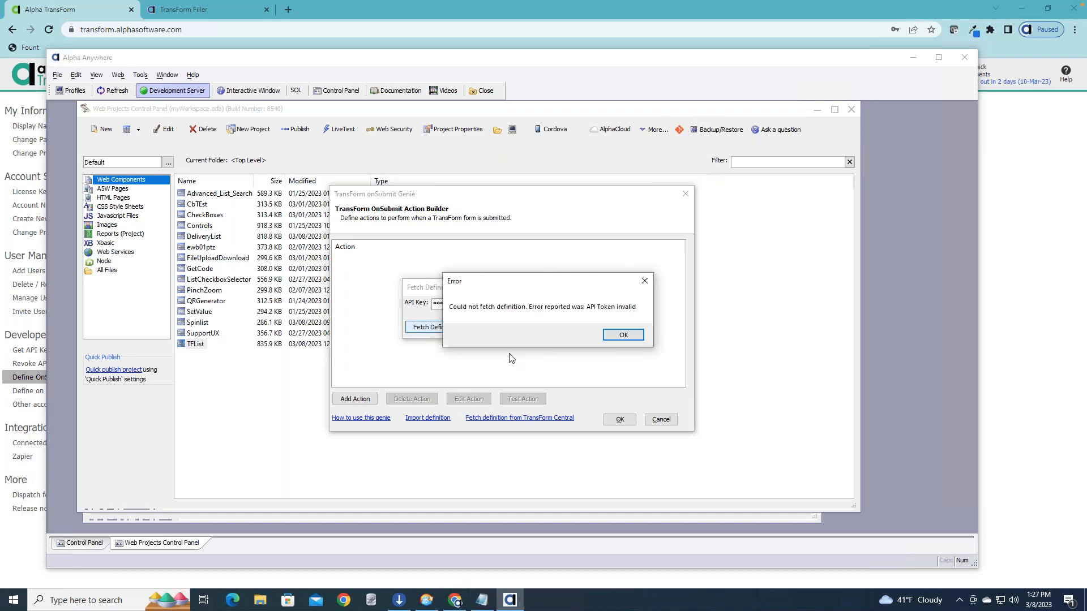
left_click(620, 335)
left_click(559, 305)
left_click_drag(559, 305, 400, 293)
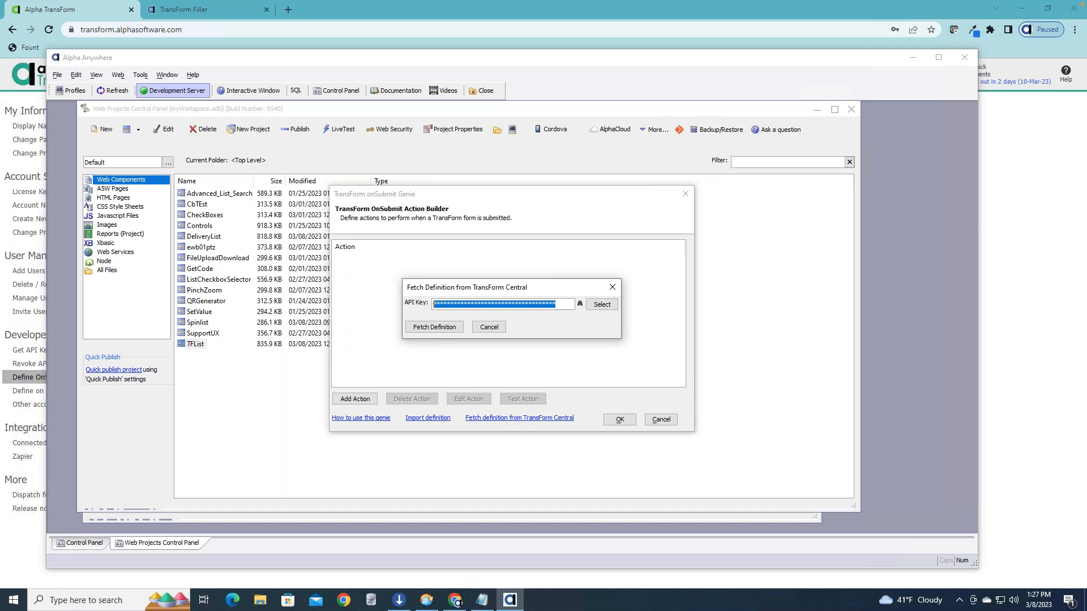
key("ctrl+v")
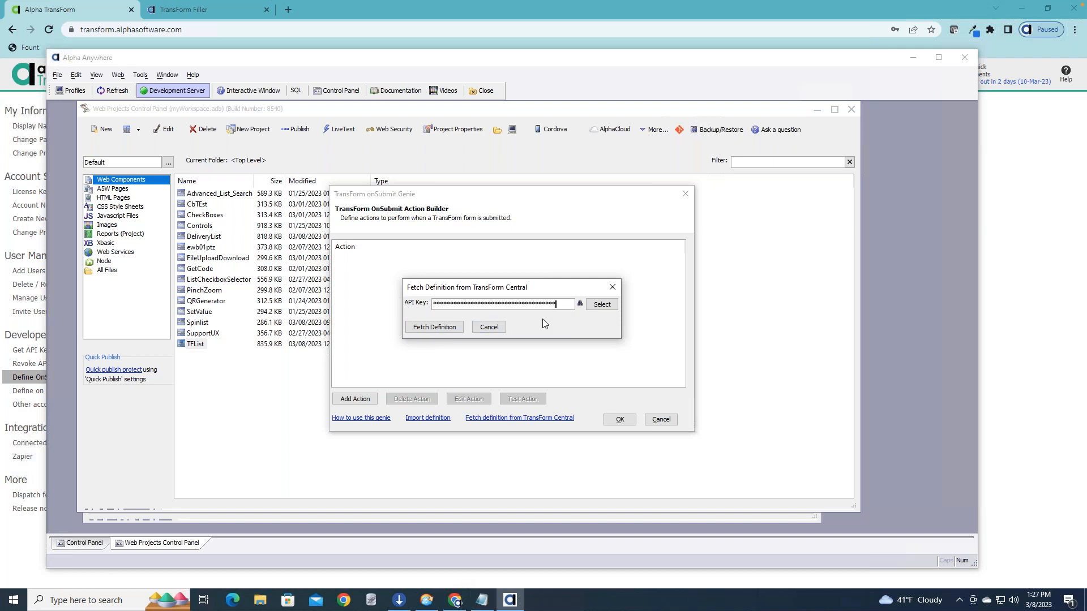
left_click(434, 328)
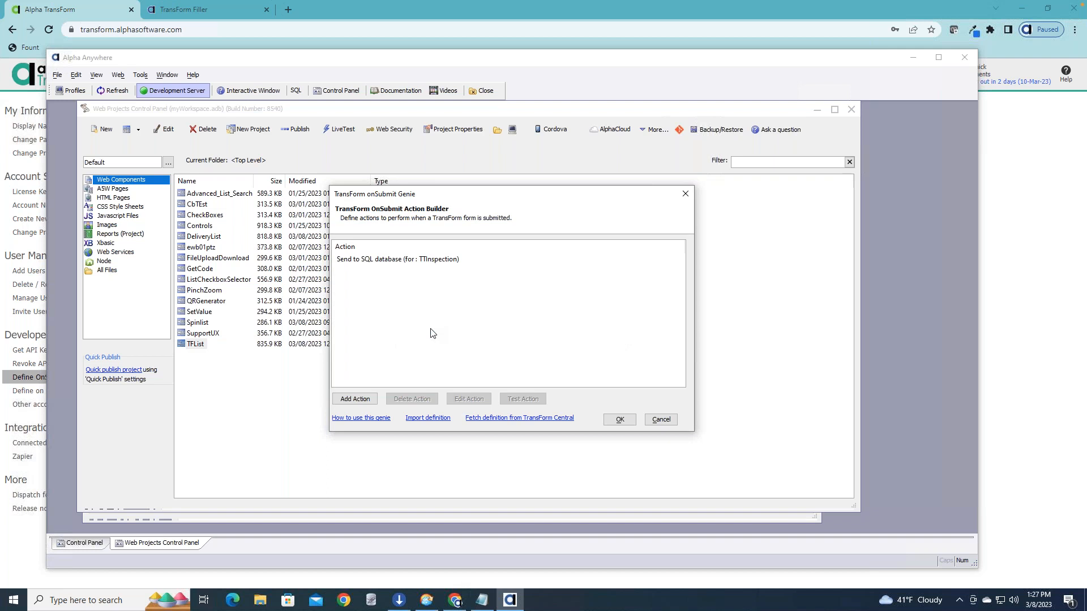
Start adding an onSubmit action and view the description of the Send Email action.
left_click(352, 262)
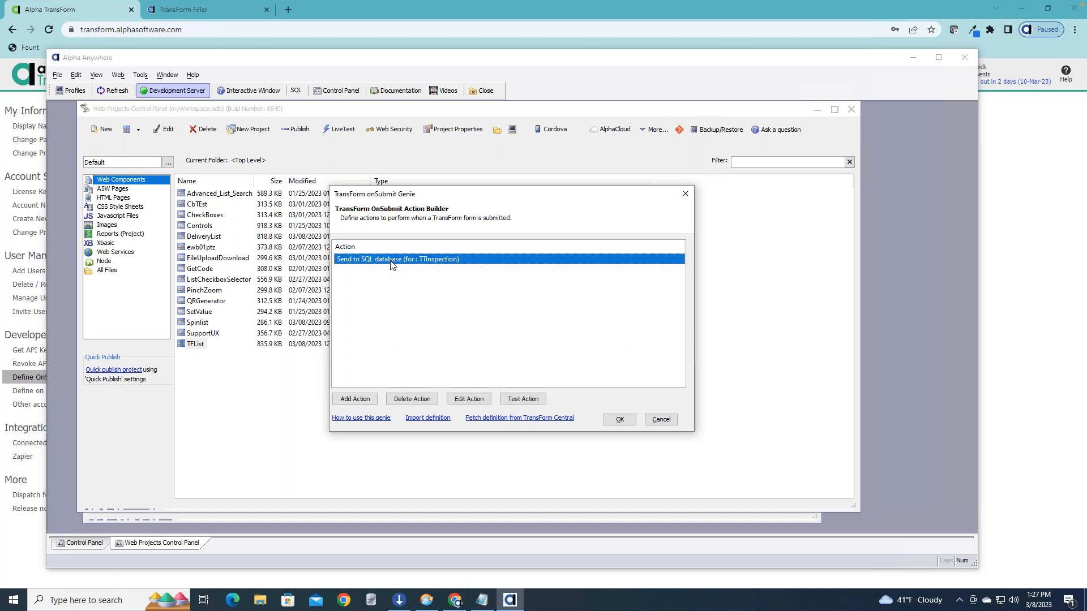
left_click(365, 400)
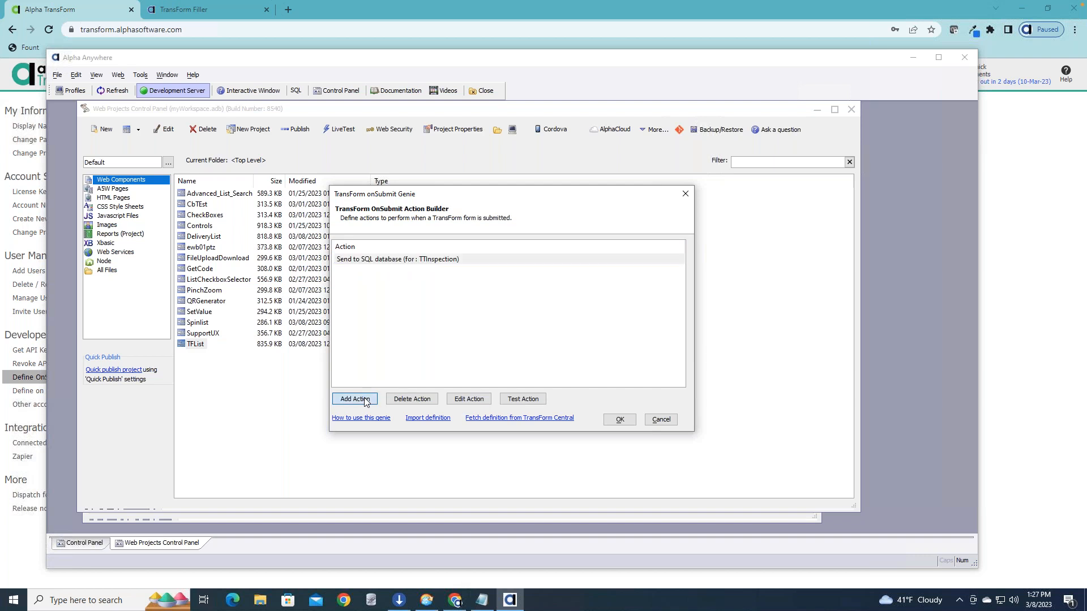
left_click_drag(409, 202, 354, 186)
left_click(214, 234)
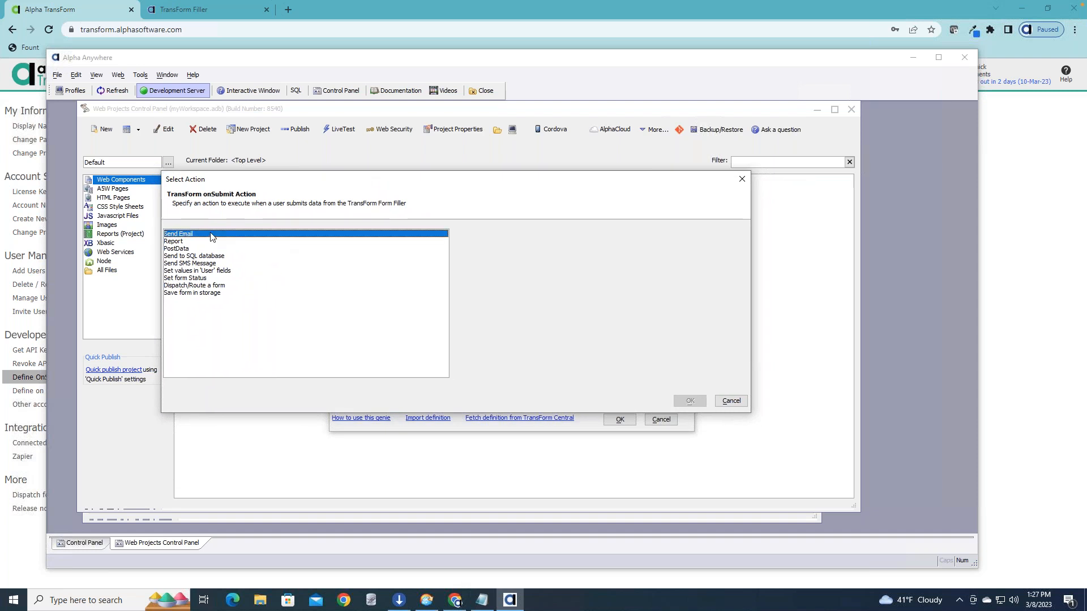
mouse_move(735, 252)
left_mouse_down()
mouse_move(735, 324)
mouse_move(733, 233)
left_mouse_up()
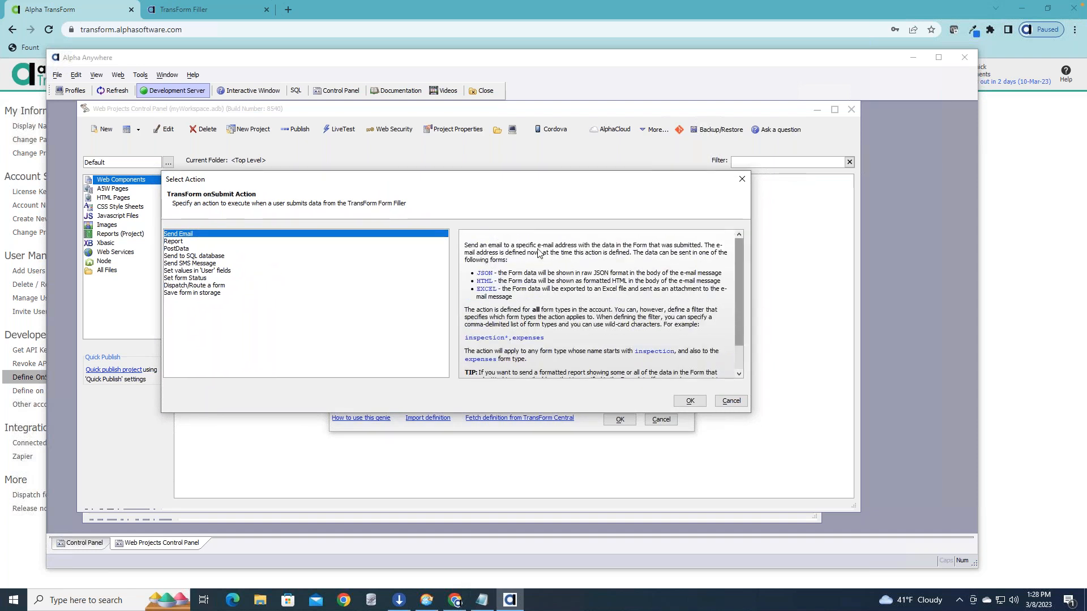
Examine the descriptions of the Report, PostData, Send to SQL database, Send SMS Message, Set values in 'User' fields and Dispatch/Route a form actions.
left_click(185, 241)
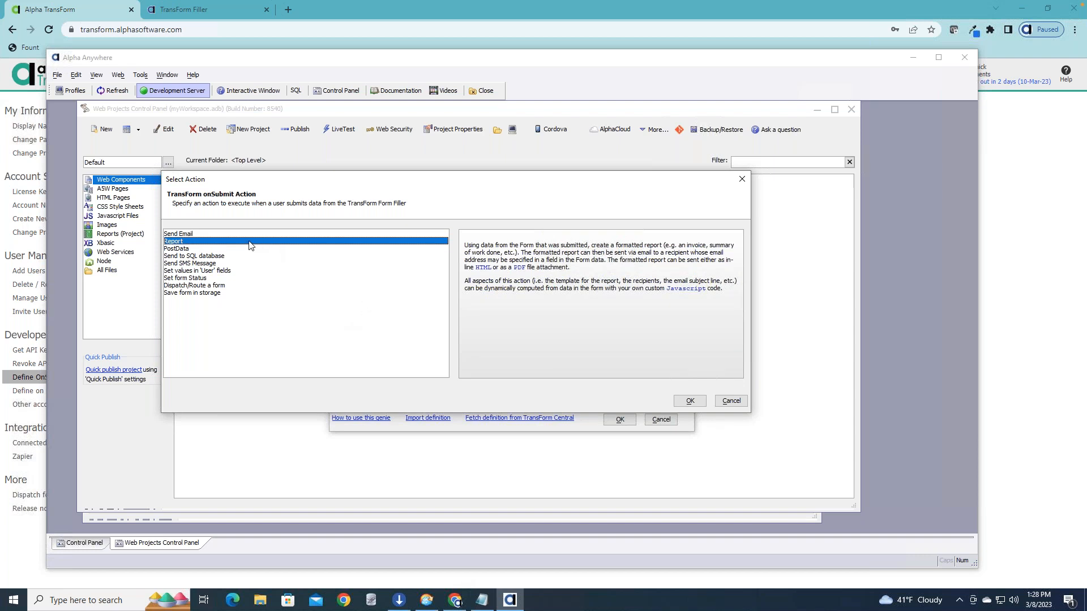
left_click(215, 249)
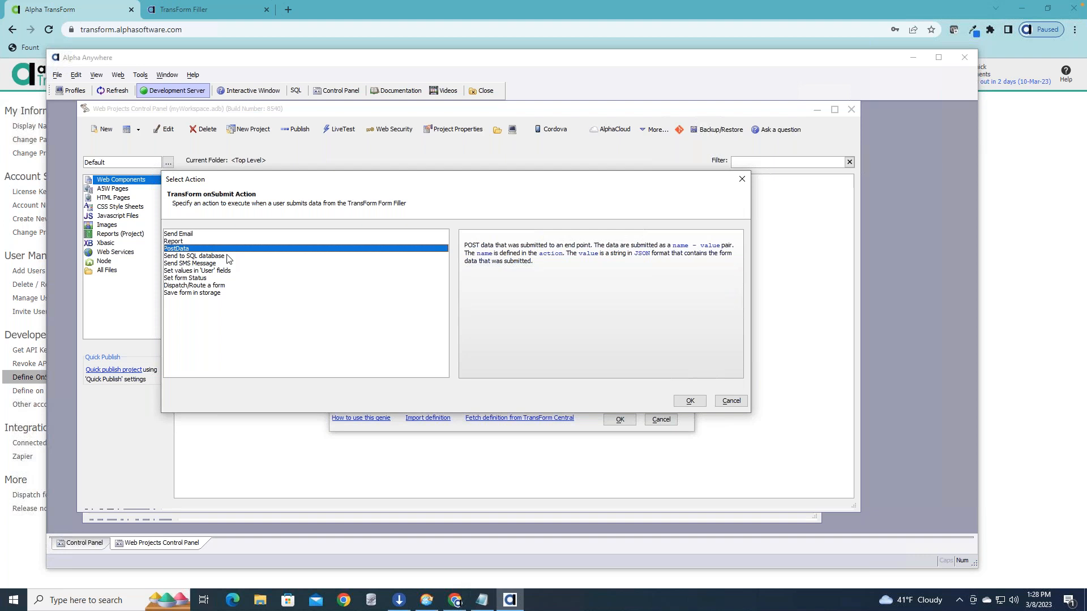
left_click(228, 258)
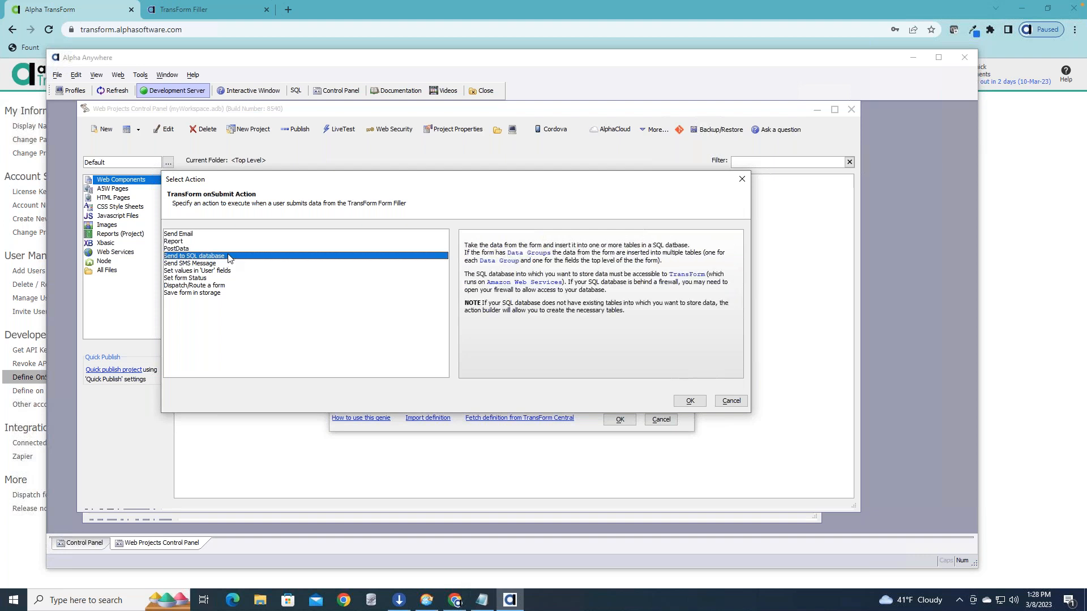
left_click(214, 249)
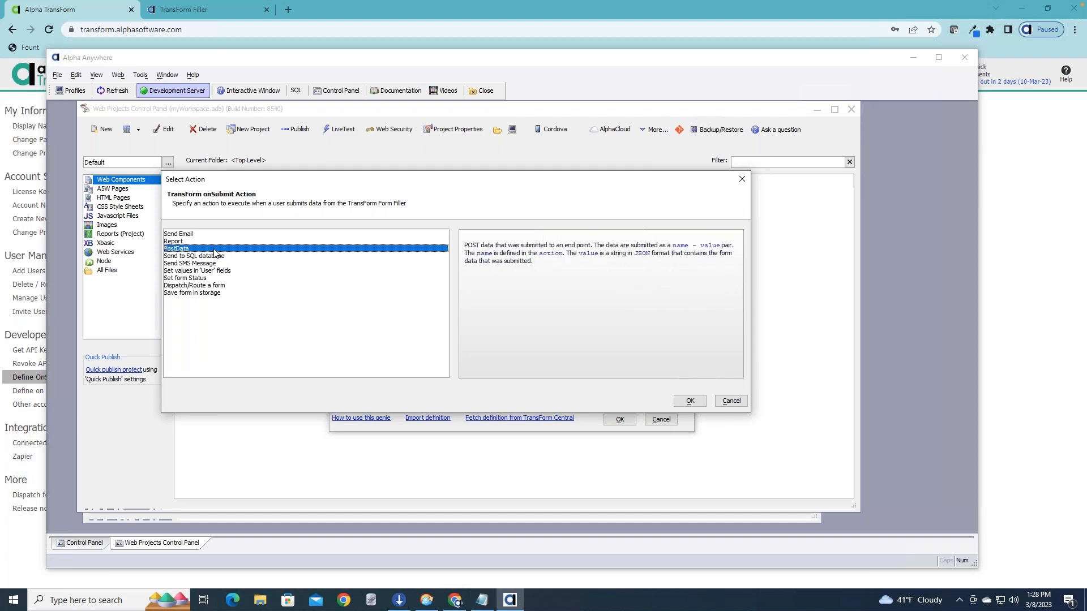
left_click(229, 264)
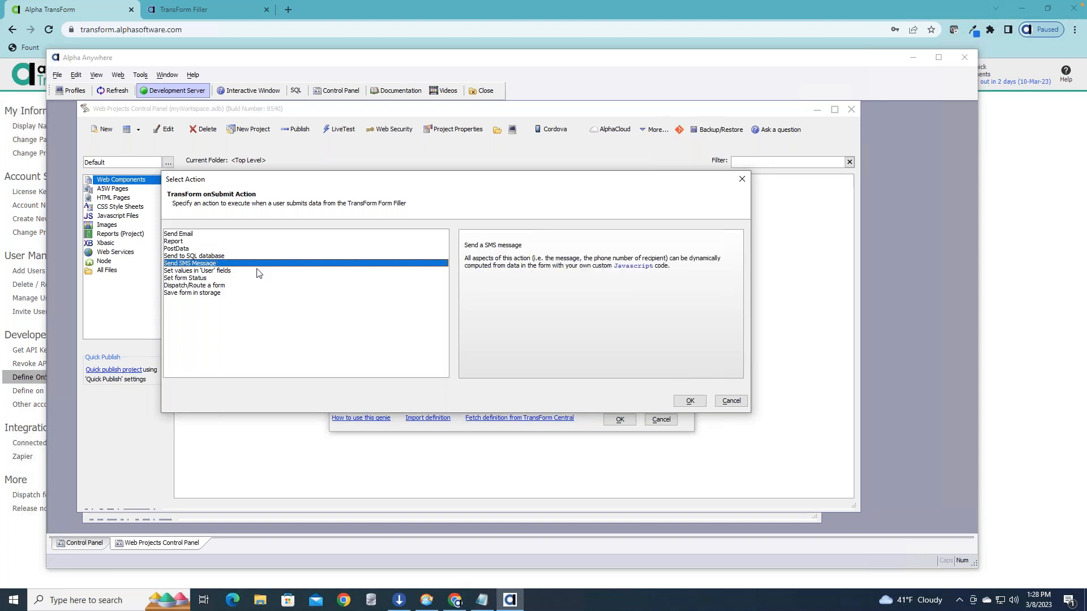
left_click(258, 272)
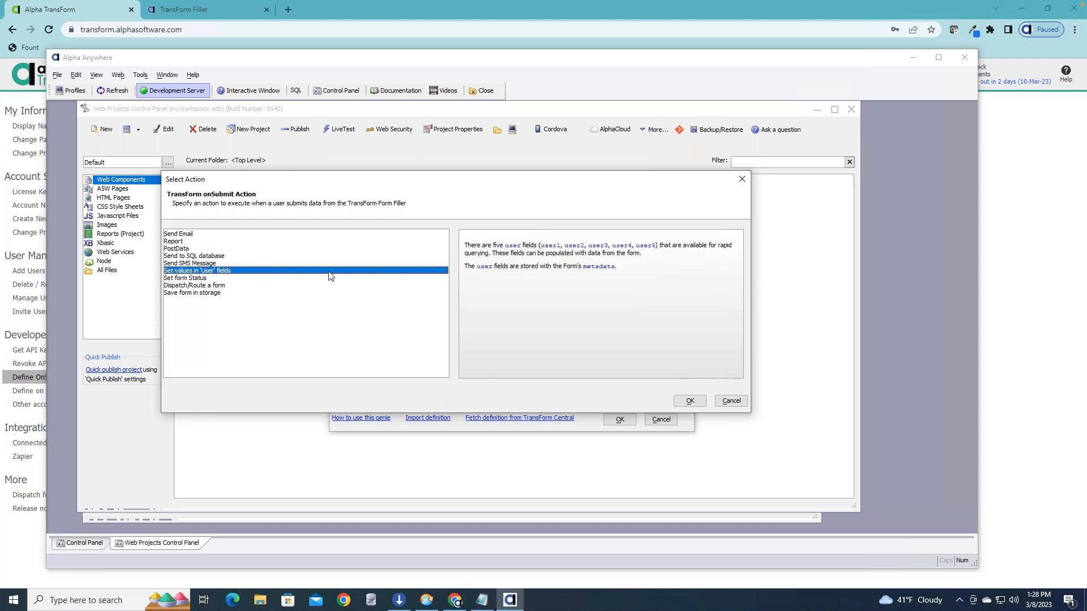
left_click(240, 286)
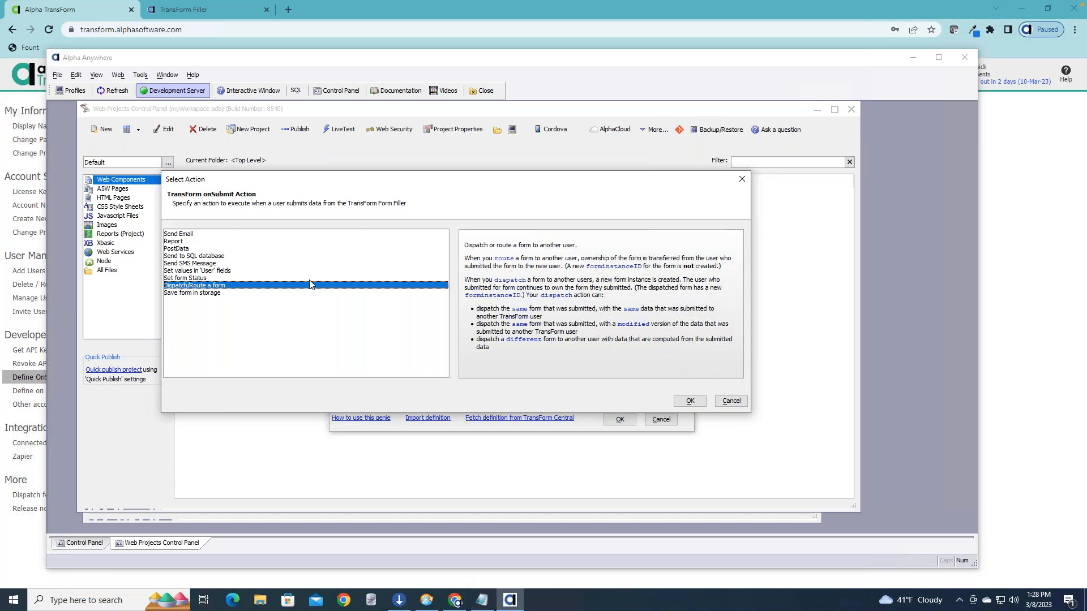
View the descriptions of the Set form Status and Set values in 'User' fields actions, and cancel adding an action.
left_click(307, 277)
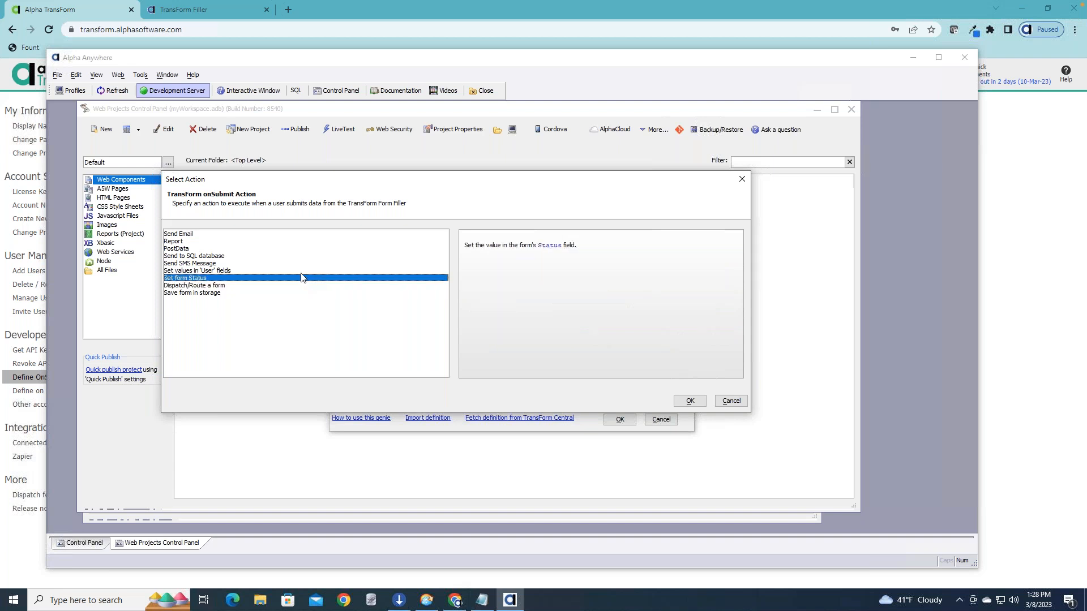
key("Up")
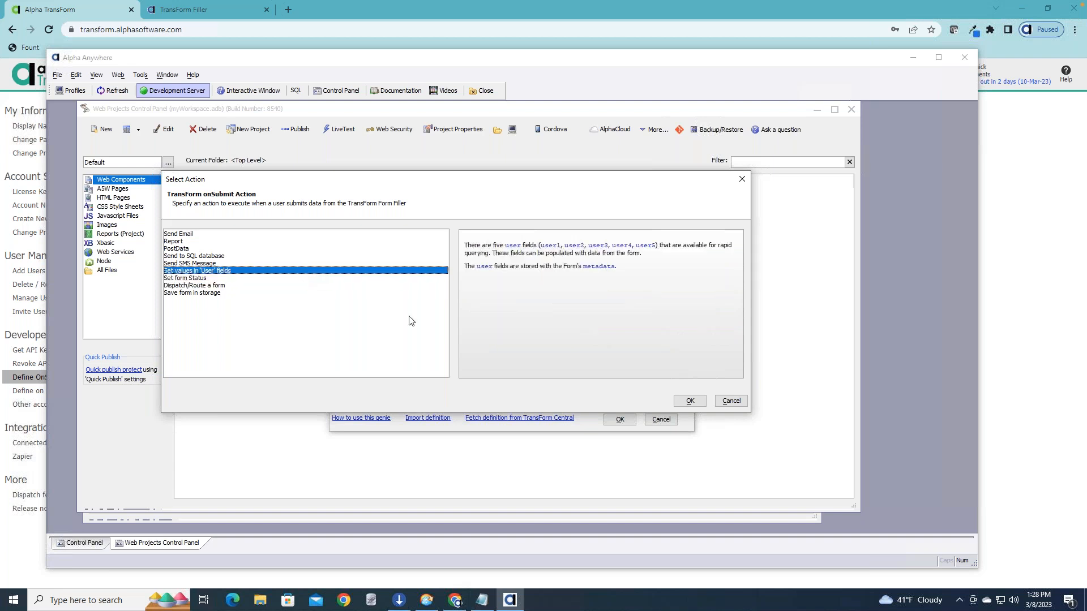
left_click(731, 401)
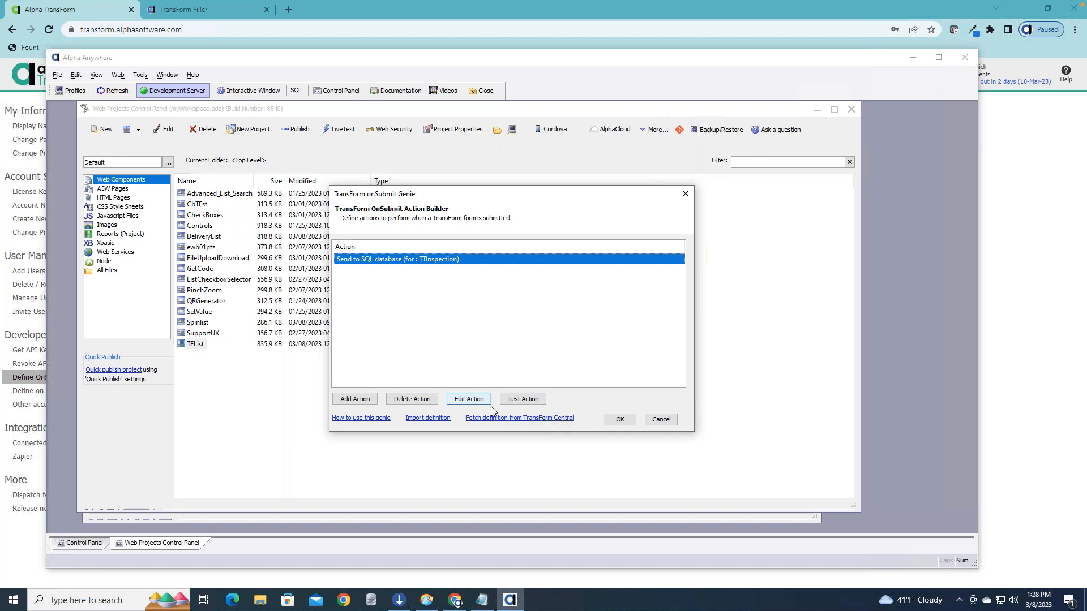
Switch to the TransForm website in the browser and review the JSON definition of the onSubmit action.
left_click(15, 533)
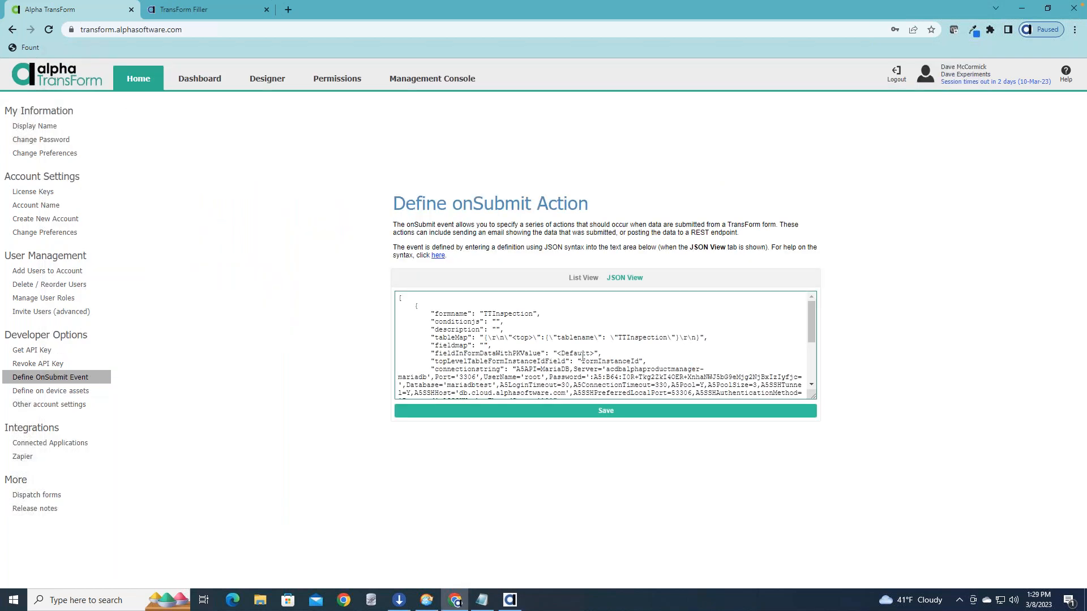
scroll(486, 356, "down", 3)
scroll(490, 328, "up", 3)
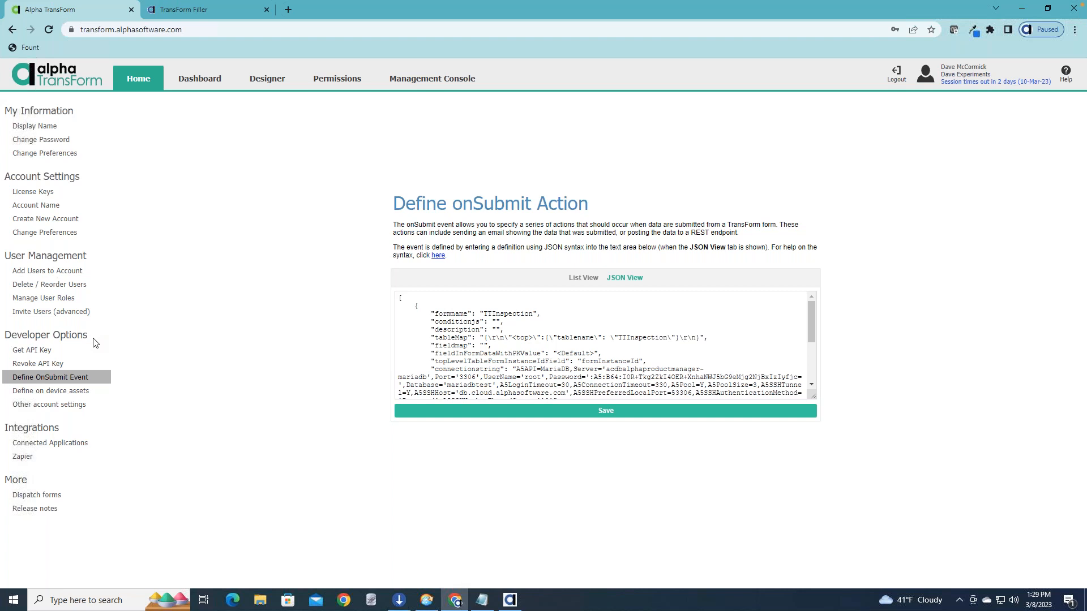
key("super+Tab")
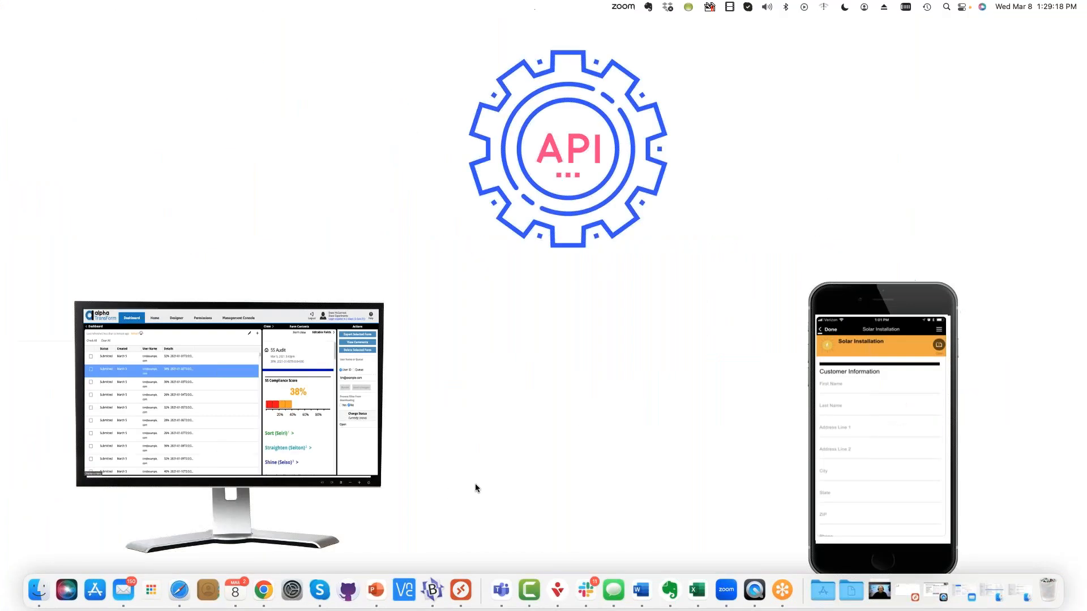
left_click(461, 590)
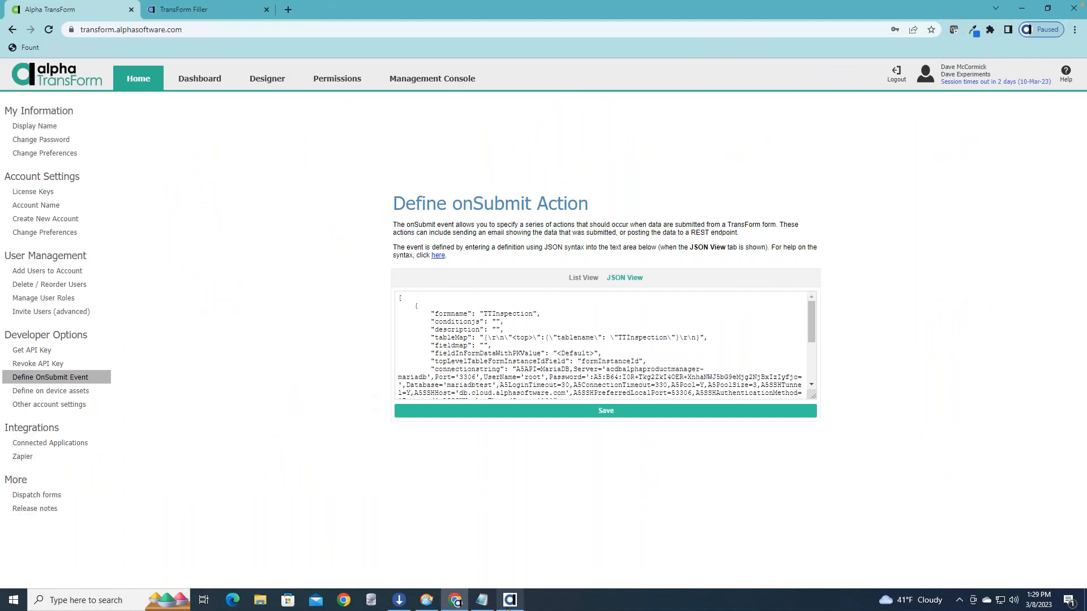
Switch back to Alpha Anywhere and close the TransForm OnSubmit Action Builder without saving.
mouse_move(512, 608)
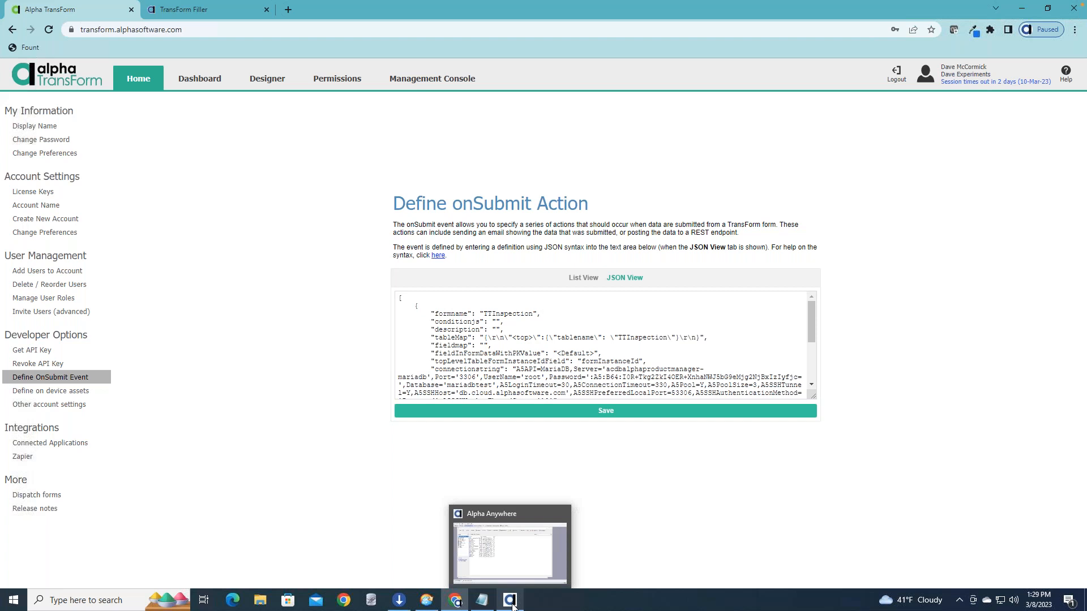
left_click(512, 606)
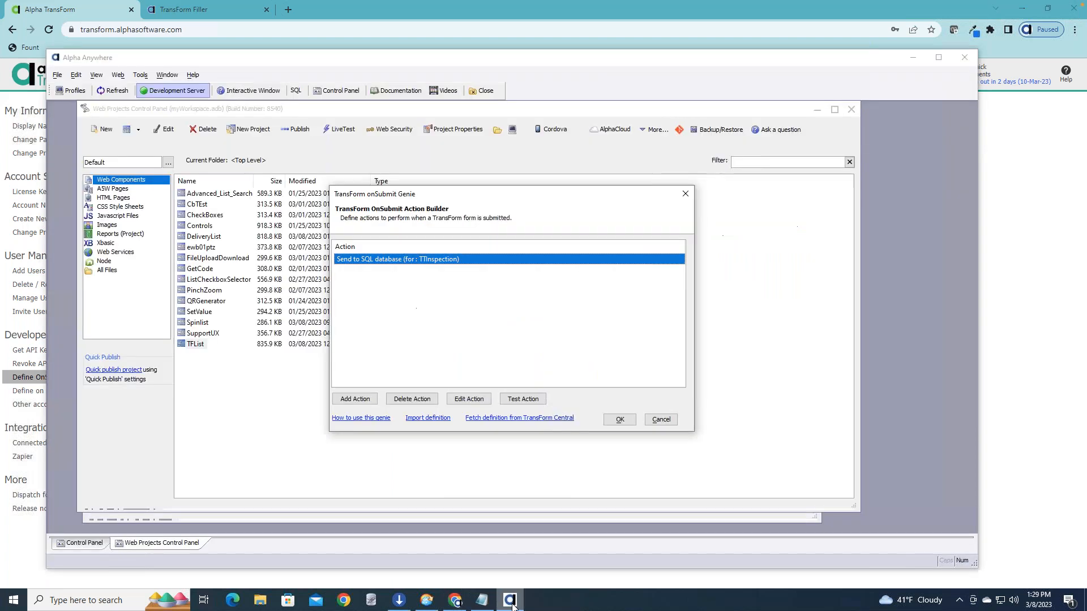
left_click(662, 420)
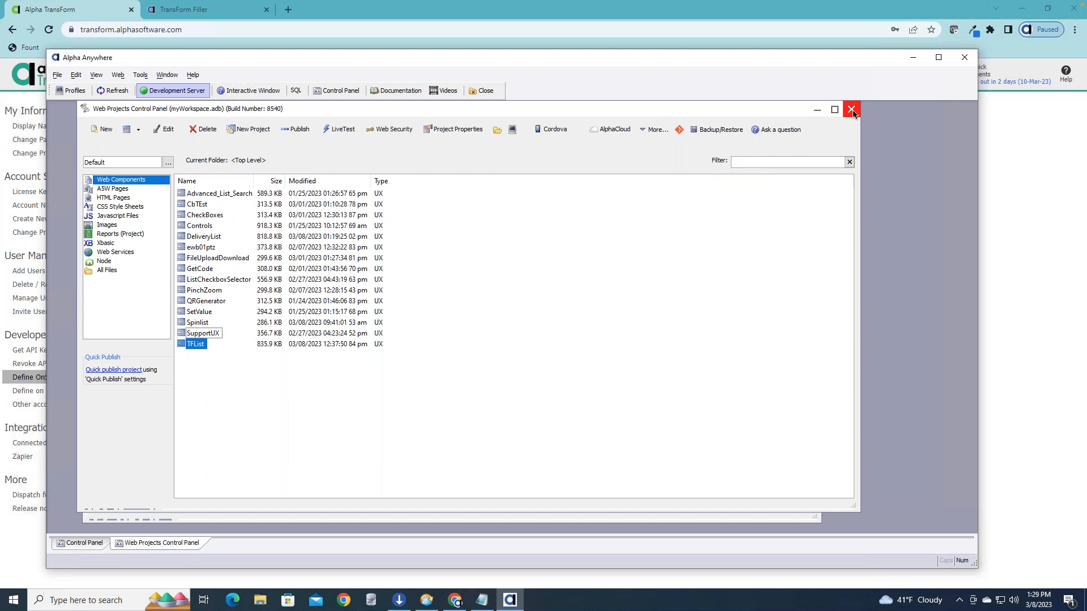
left_click(693, 334)
Open the on-device-data builder for TransForm applications.
left_click(140, 75)
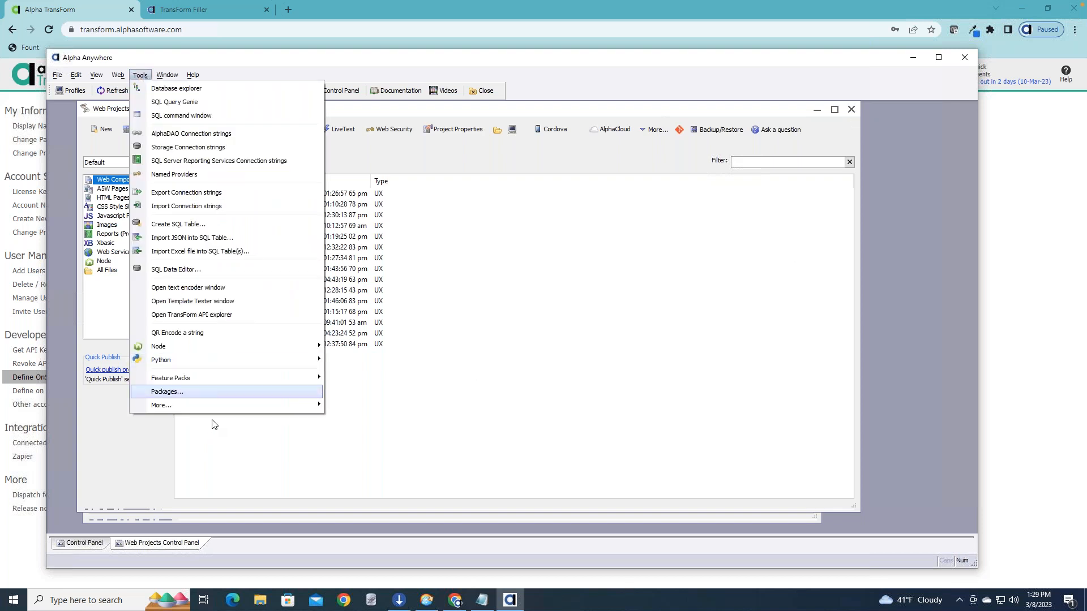
mouse_move(260, 404)
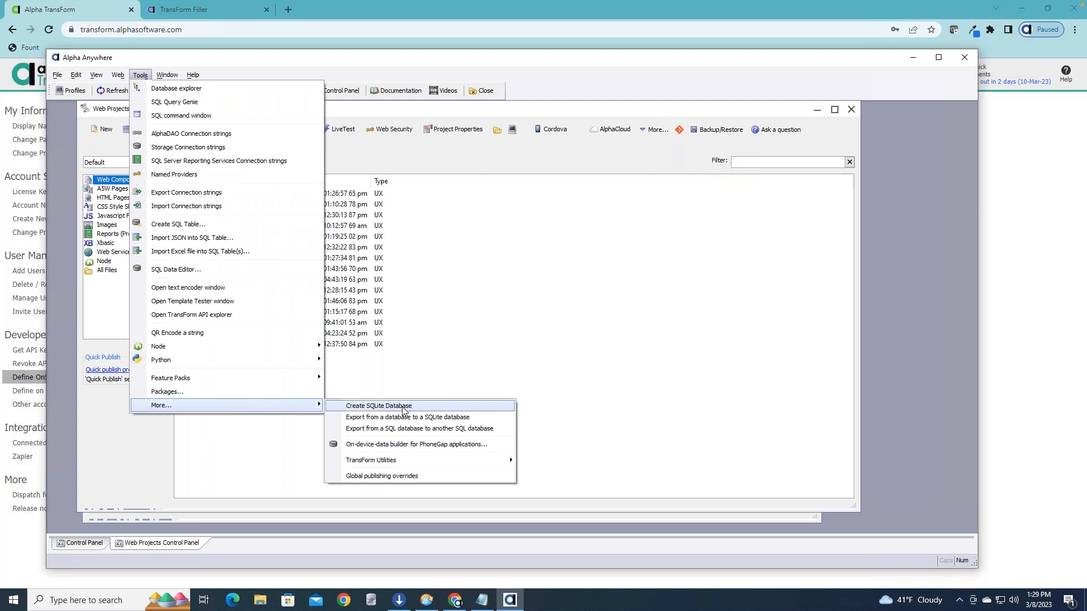
mouse_move(470, 460)
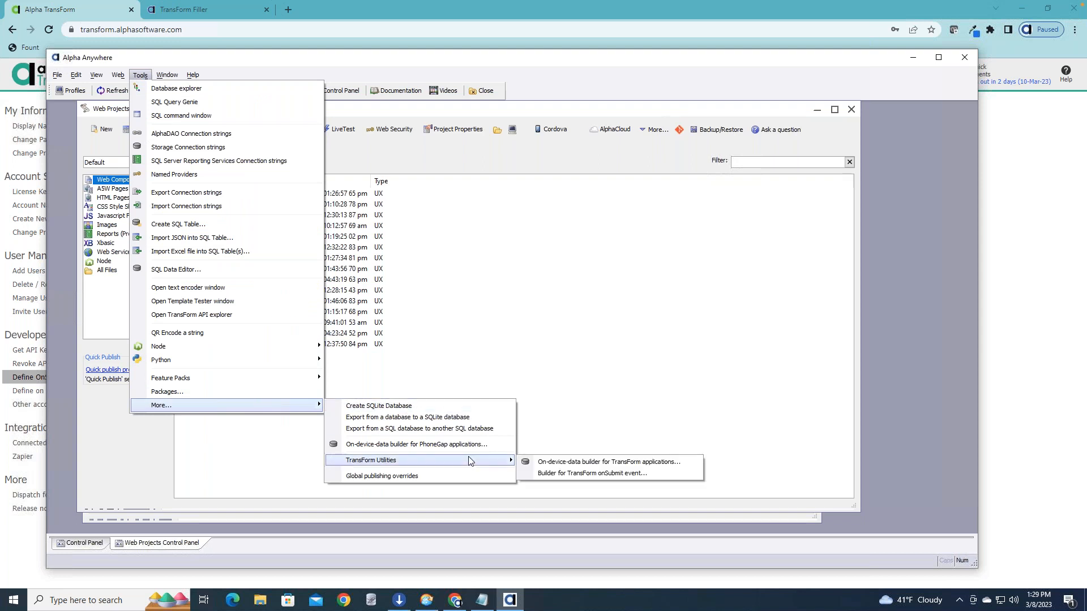
left_click(560, 464)
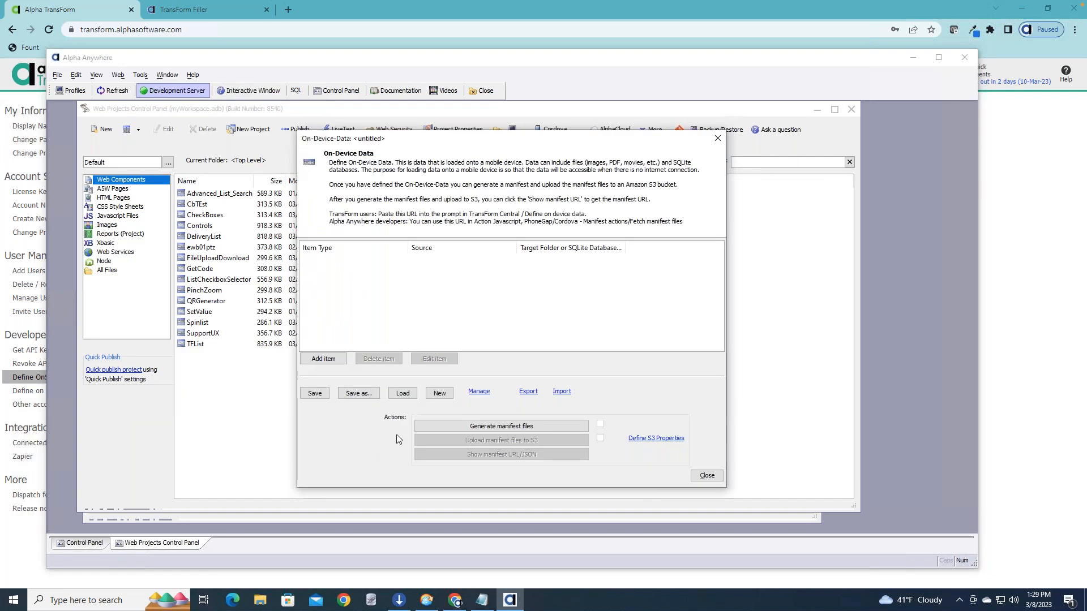
Examine the item types offered for a new on-device data item, view the File properties, and discard the item.
left_click(323, 359)
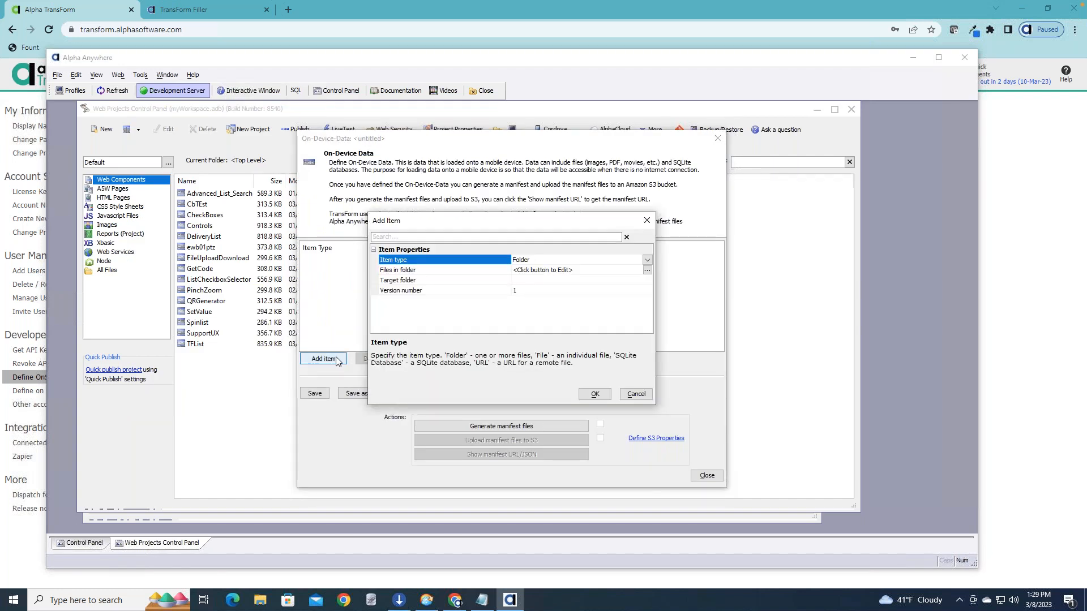
left_click(646, 260)
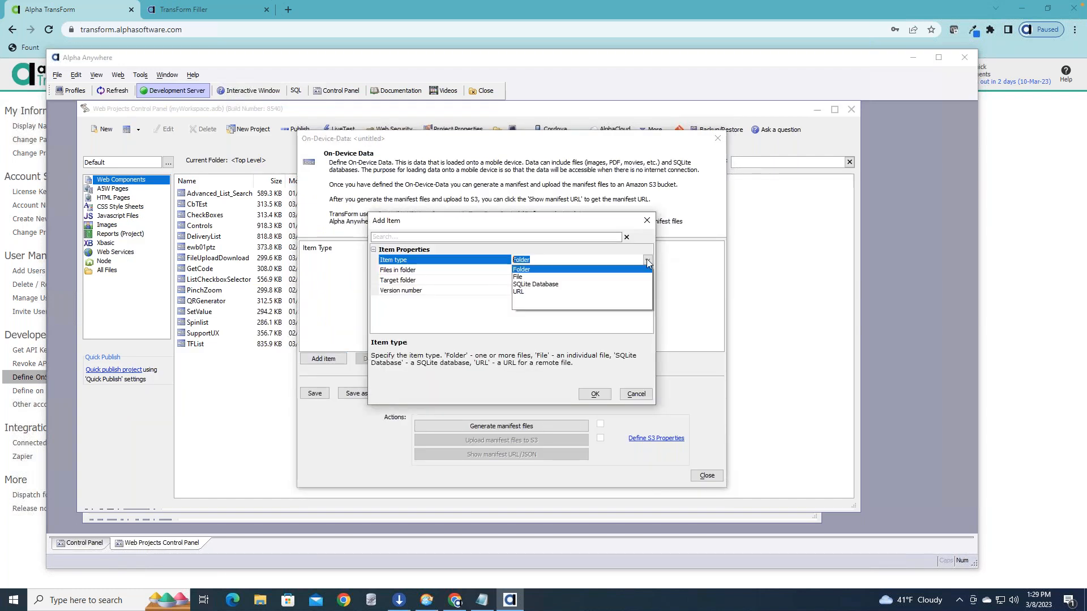
left_click(581, 276)
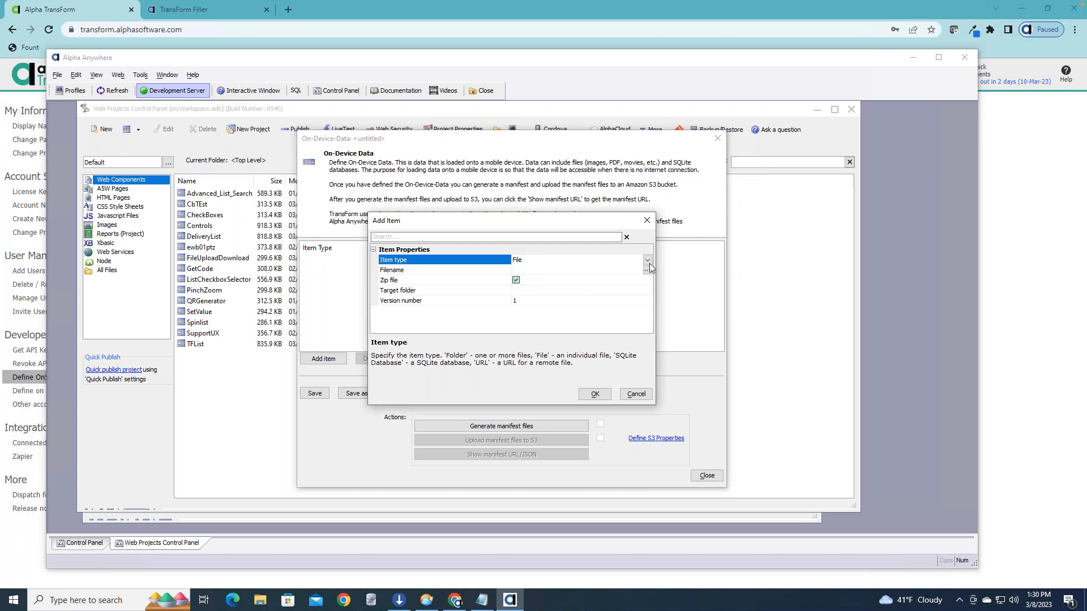
left_click(647, 220)
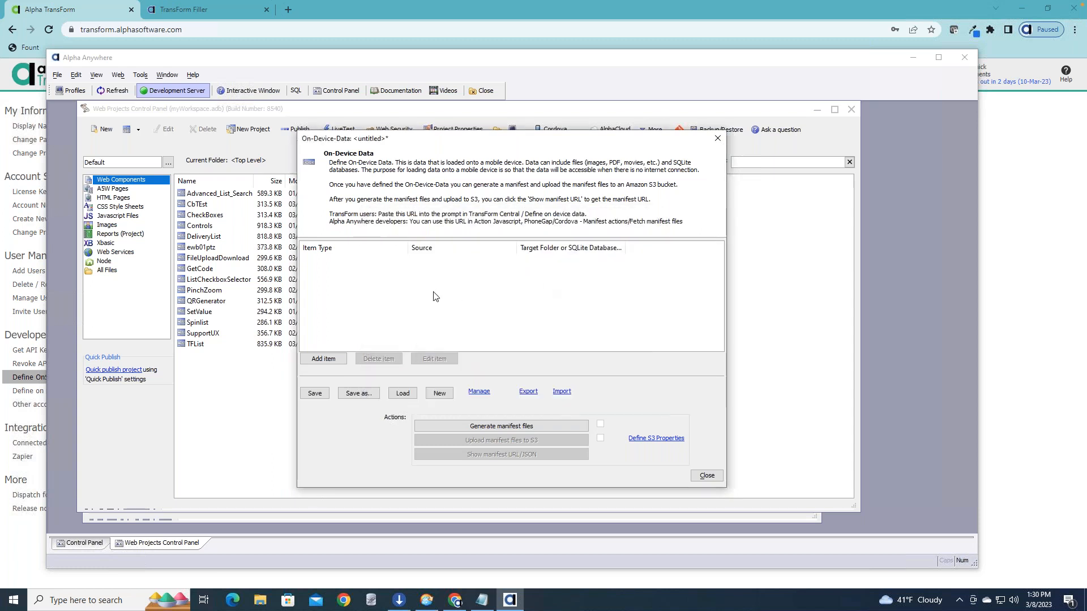